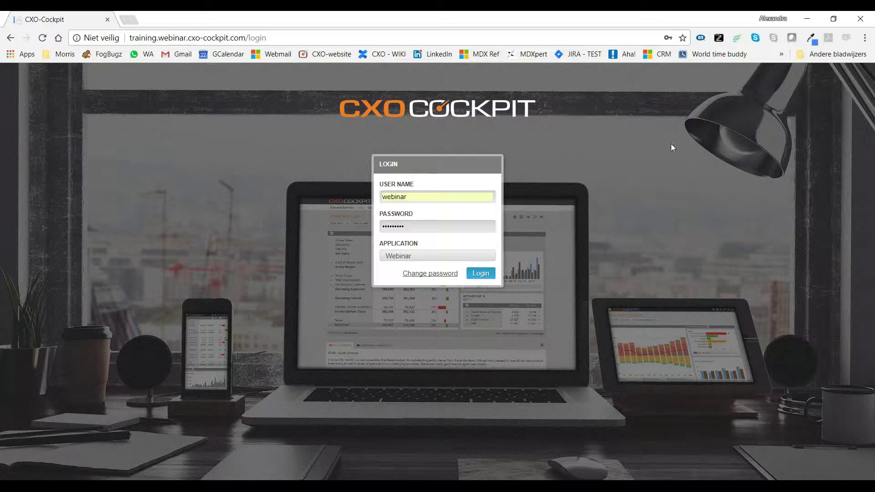
# Log in, view Products Sales Performance, then open the Profit and Loss report for Comma Communications Inc., Sep 2016.
pyautogui.click(479, 274)
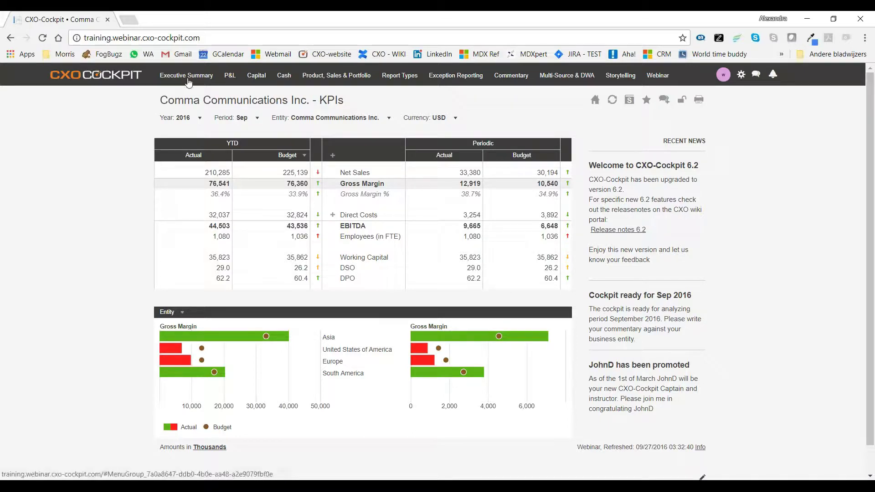
pyautogui.moveTo(188, 81)
pyautogui.click(385, 130)
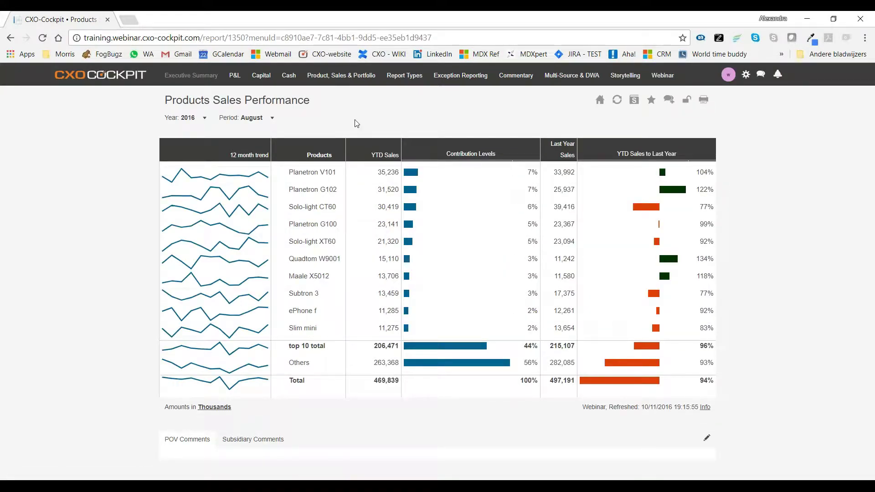
pyautogui.moveTo(240, 81)
pyautogui.click(204, 130)
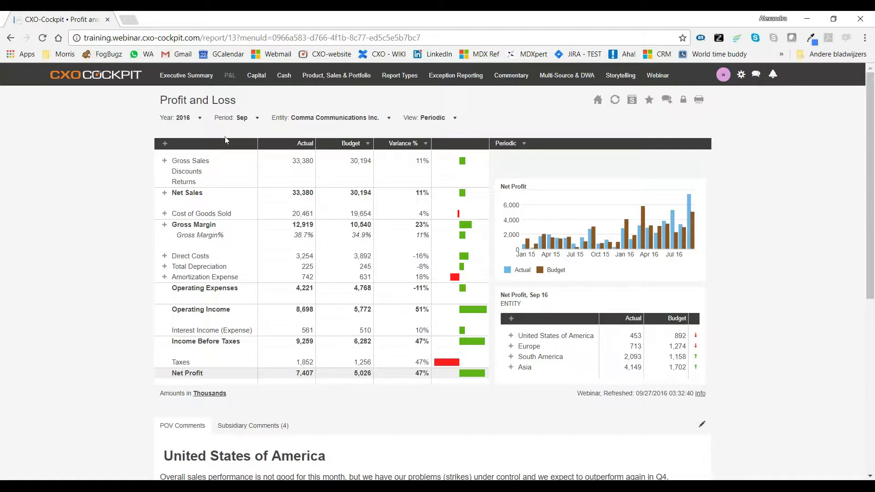
# Expand Net Sales into product lines and Computers and Networking into Routers and Modems and Lan Cards.
pyautogui.click(165, 193)
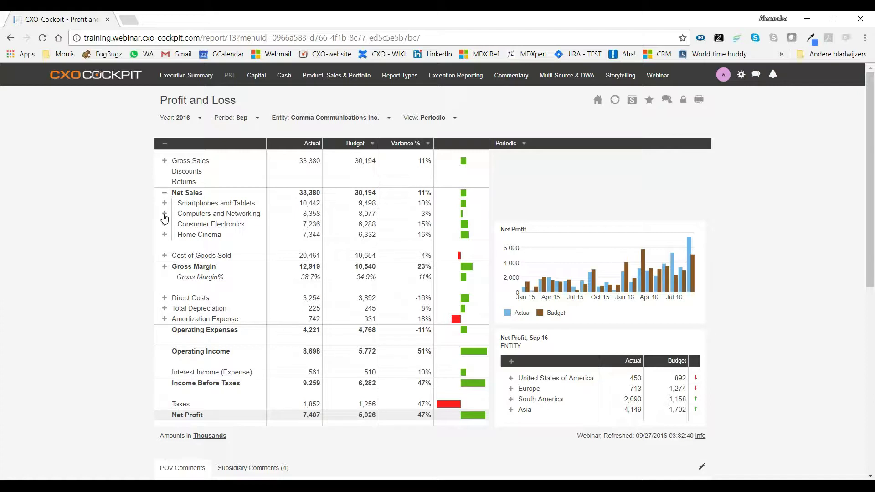
pyautogui.click(165, 214)
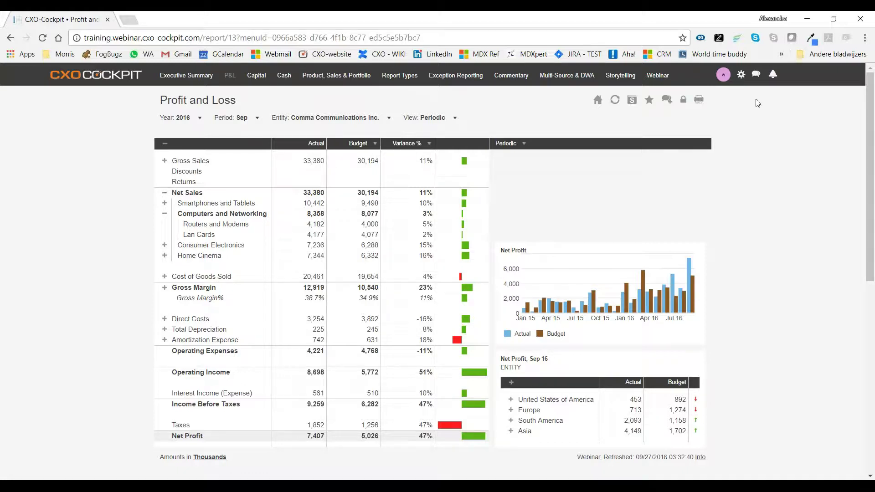
# Check existing conversations, then start 'Question Lan Cards' with the colleague added as participant.
pyautogui.click(757, 75)
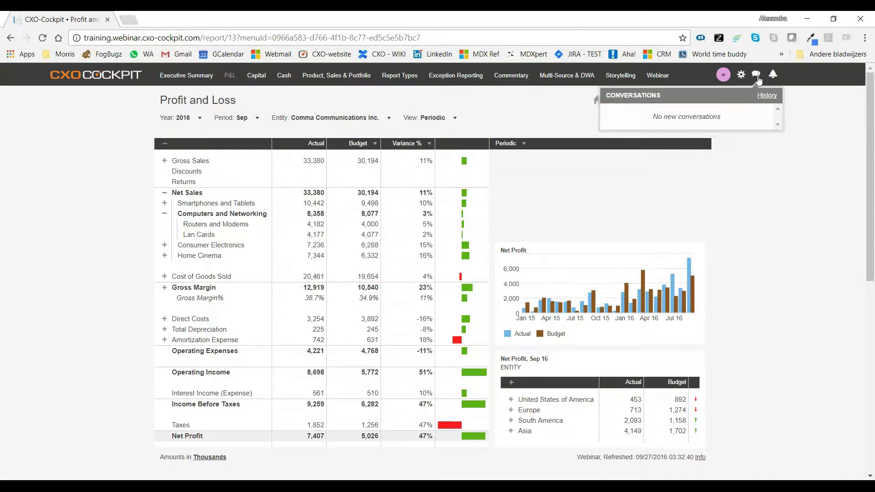
pyautogui.click(762, 204)
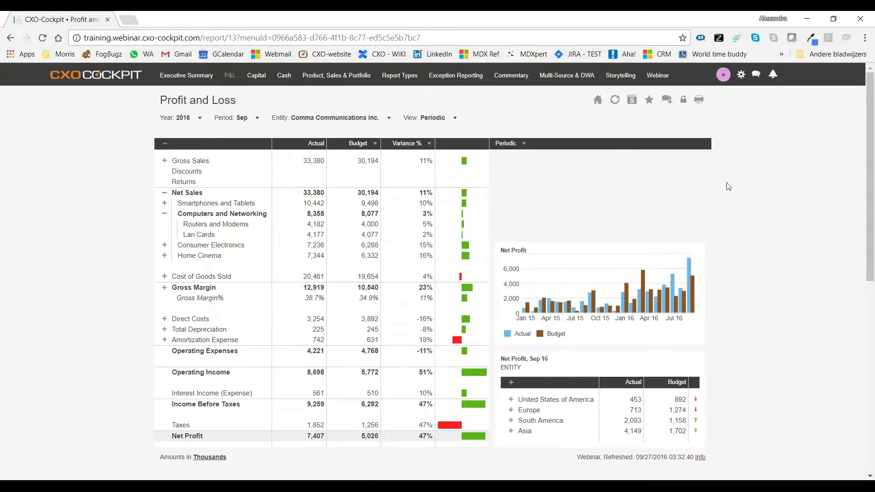
pyautogui.click(666, 100)
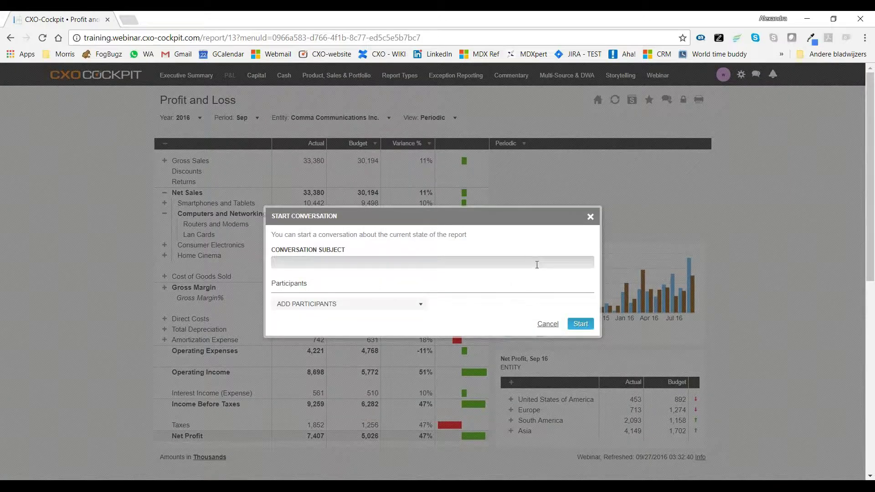
pyautogui.write('Que')
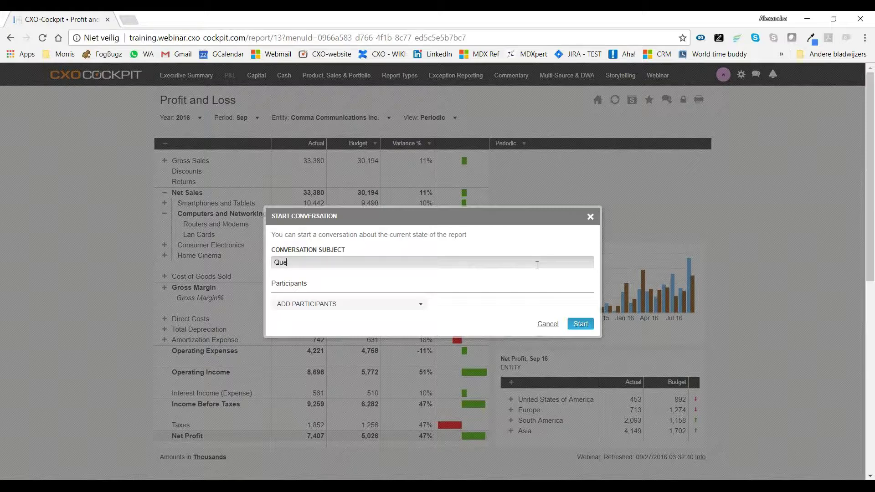
pyautogui.write('stion Lan Cards')
pyautogui.click(373, 305)
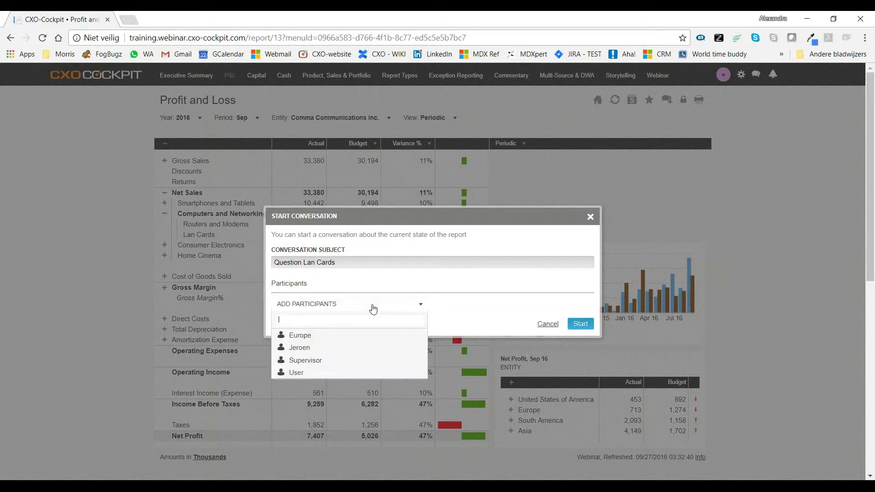
pyautogui.click(300, 348)
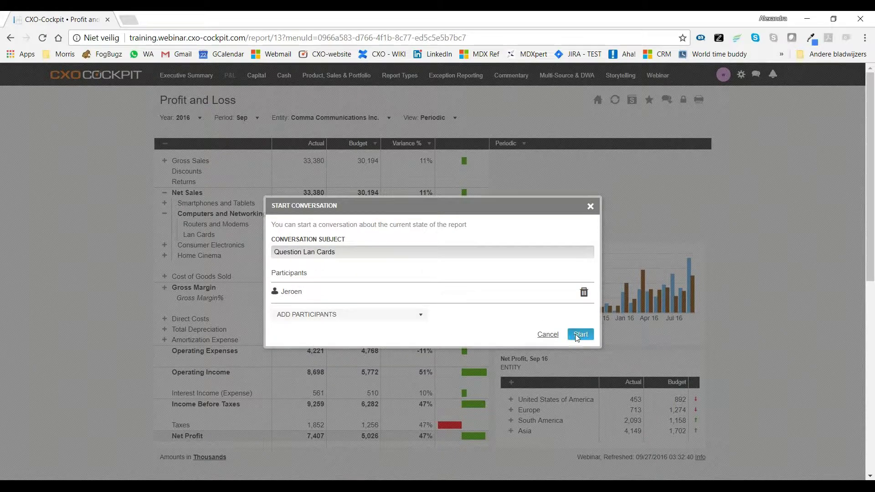
pyautogui.click(576, 334)
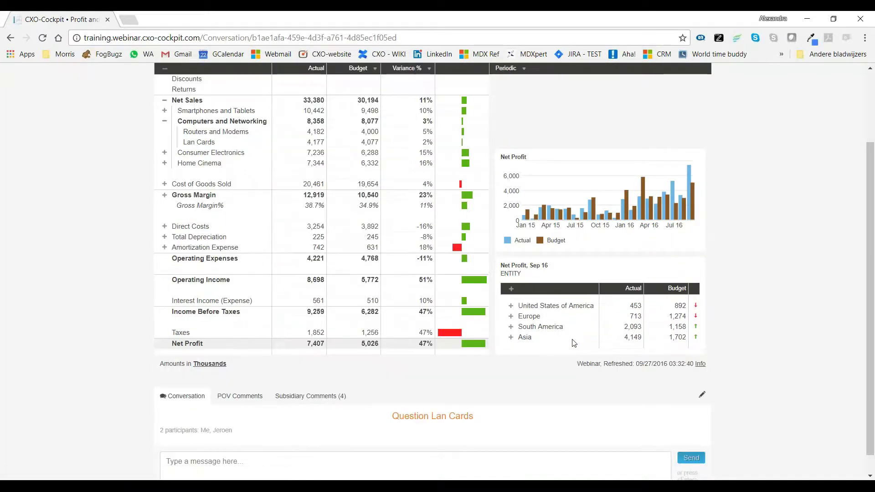
# Post a message asking the participant to explain the variance on Lan Cards.
pyautogui.click(334, 468)
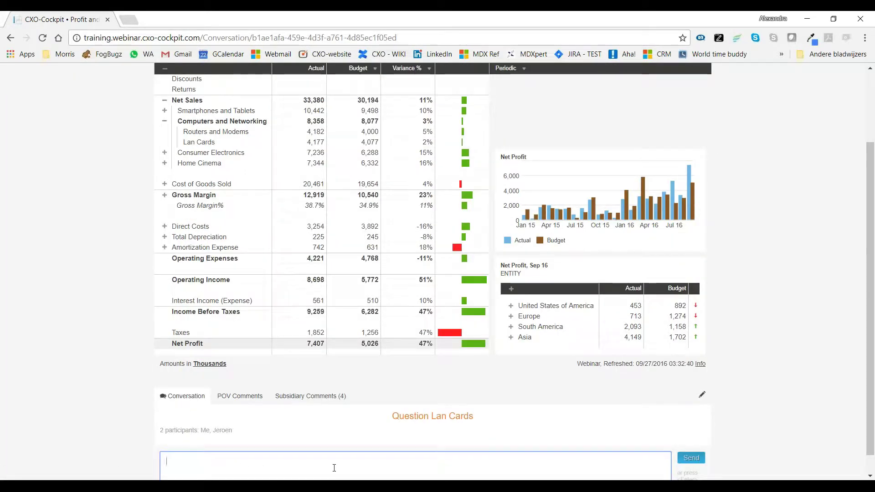
pyautogui.write('Please Jeroen ')
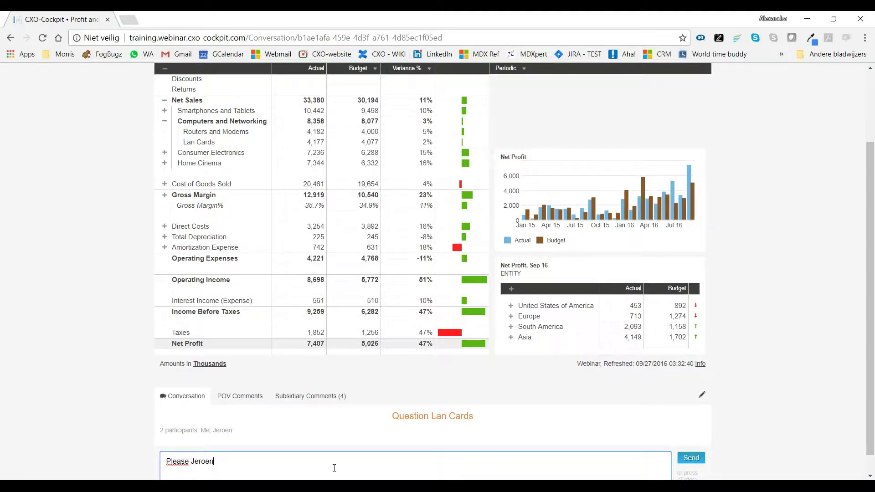
pyautogui.write('explain the variance on')
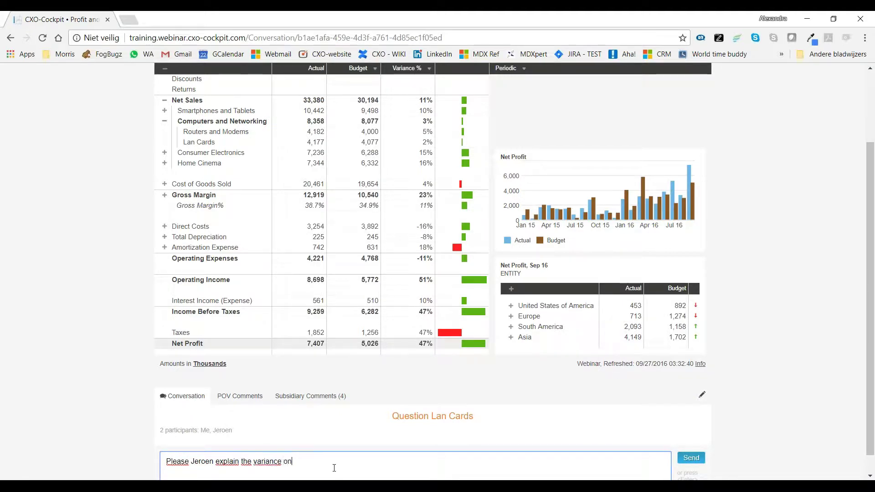
pyautogui.write(' Lan Cards')
pyautogui.click(686, 460)
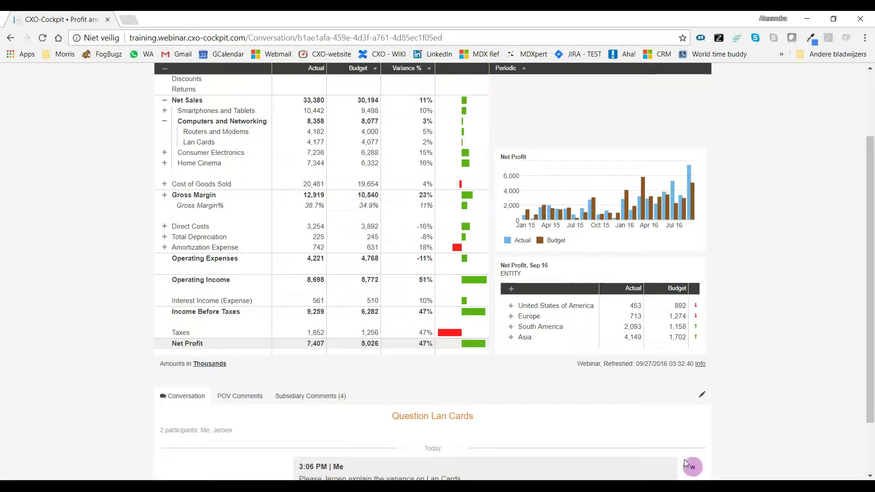
pyautogui.scroll(1, 684, 459)
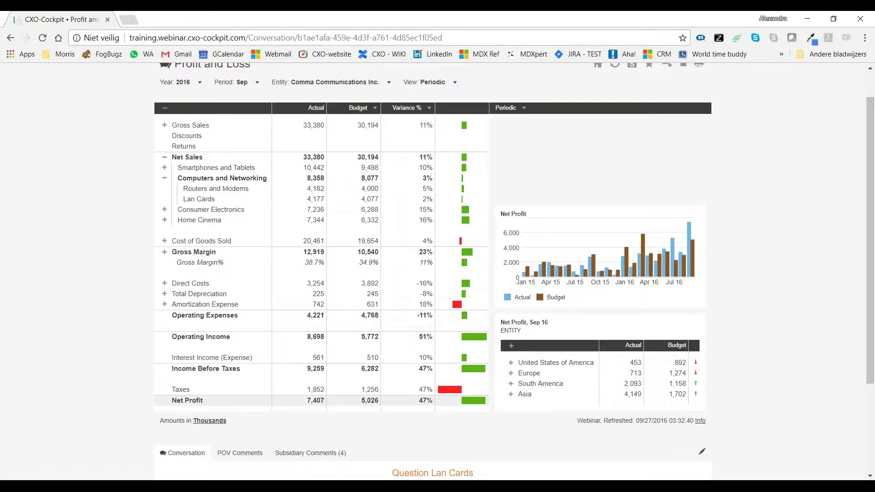
# Open a Chrome incognito window and load training.webinar.cxo-cockpit.com.
pyautogui.rightClick(297, 487)
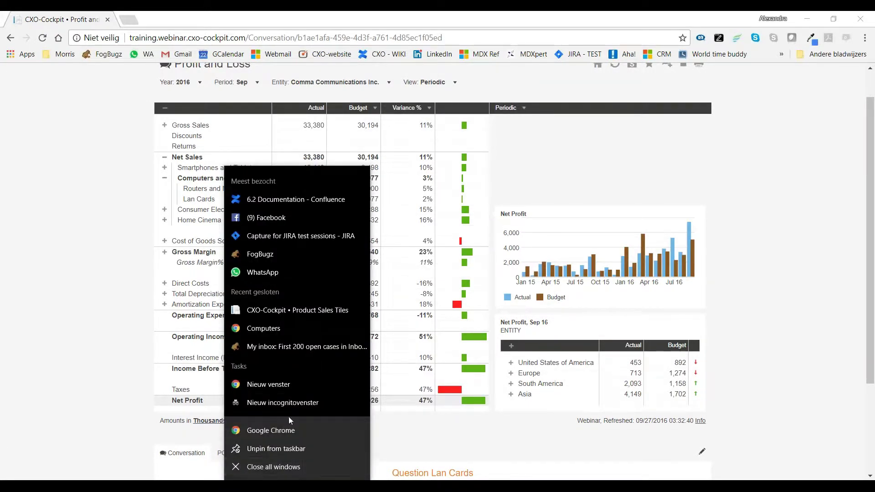
pyautogui.click(288, 404)
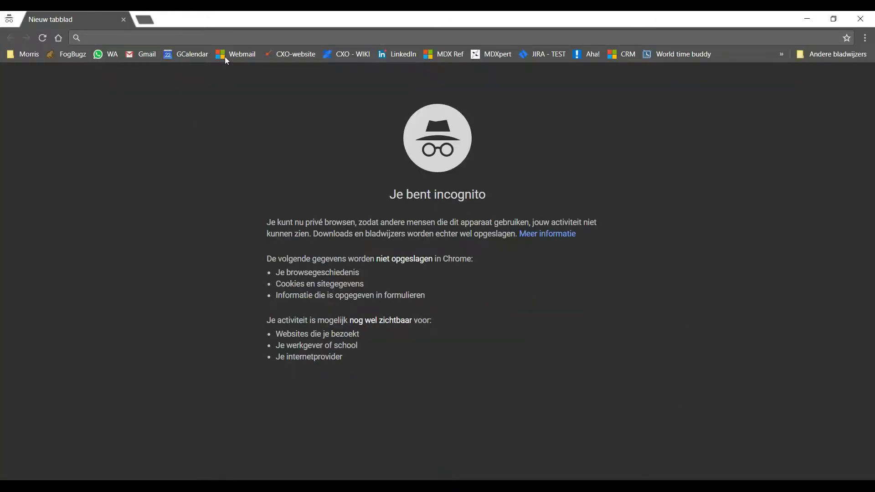
pyautogui.write('tr')
pyautogui.press('BackSpace')
pyautogui.write('t')
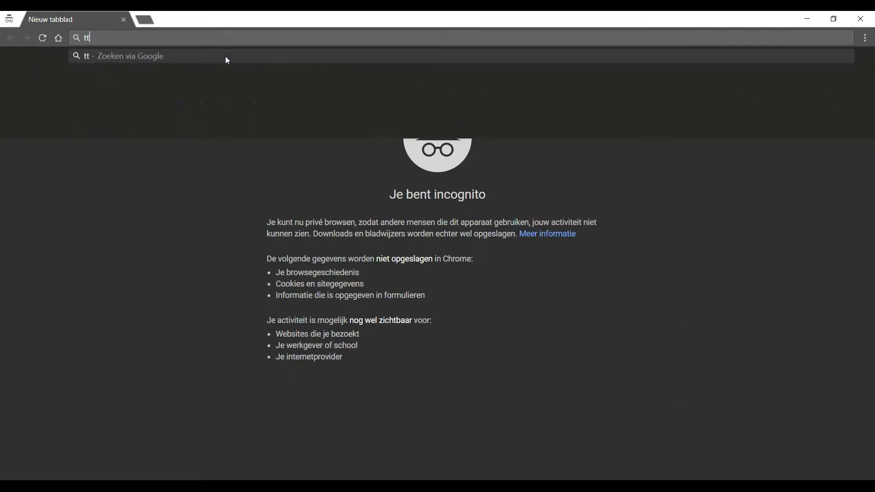
pyautogui.write('al')
pyautogui.press('BackSpace')
pyautogui.press('BackSpace')
pyautogui.press('BackSpace')
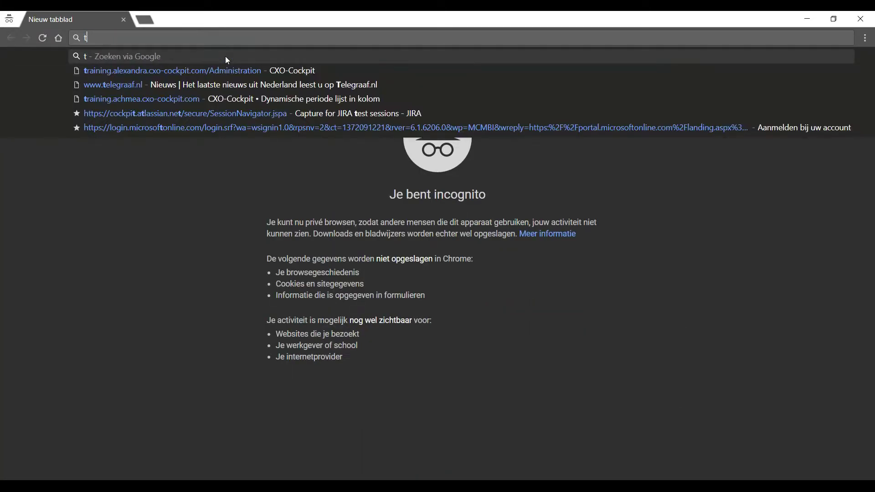
pyautogui.write('raining.we')
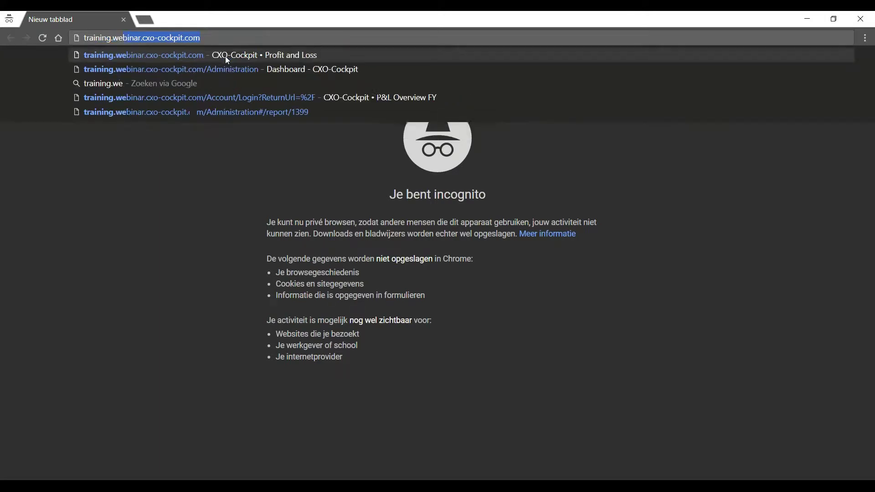
pyautogui.write('binar.cxo-cockpit.com')
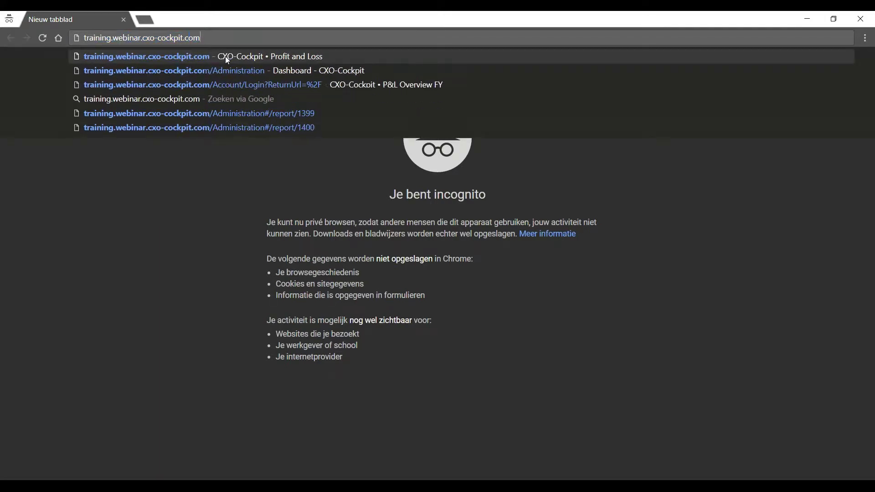
pyautogui.press('Return')
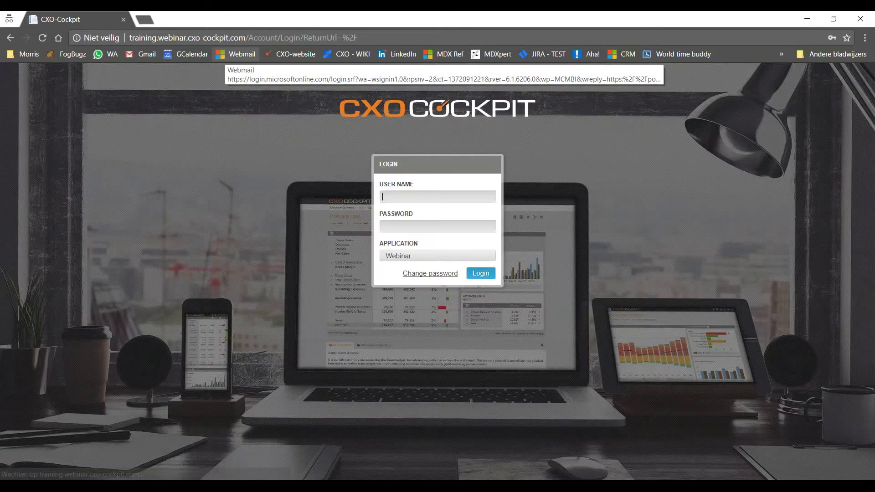
# Log in with the second user's name and password, and skip the Welcome tour.
pyautogui.write('jeron')
pyautogui.press('BackSpace')
pyautogui.write('en')
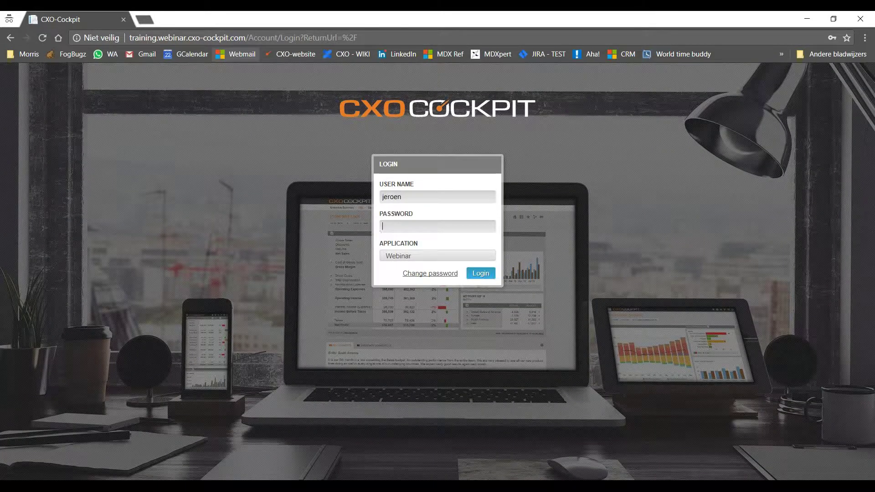
pyautogui.press('Tab')
pyautogui.write('••••••••')
pyautogui.press('Return')
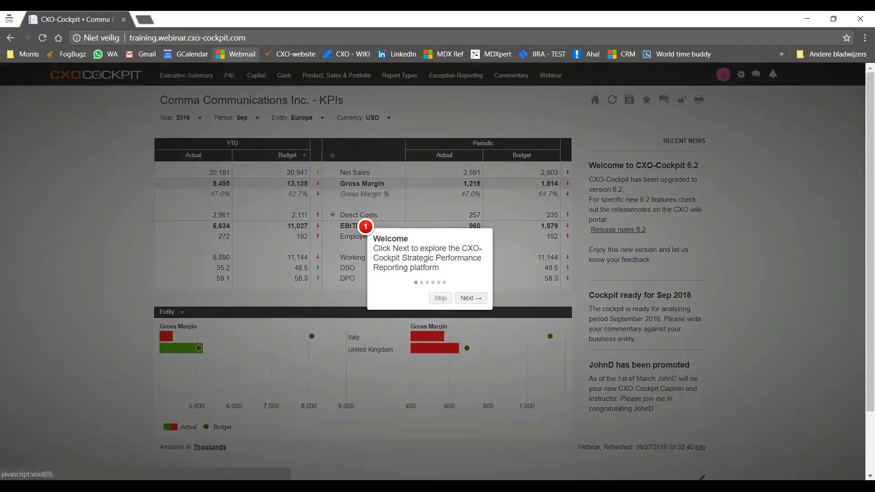
pyautogui.click(442, 299)
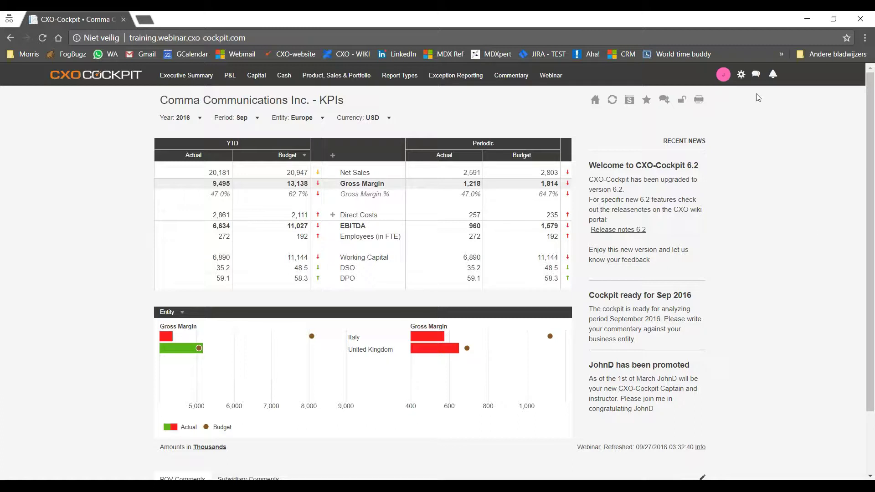
# Open the Question Lan Cards conversation from the second user's conversation list.
pyautogui.click(755, 74)
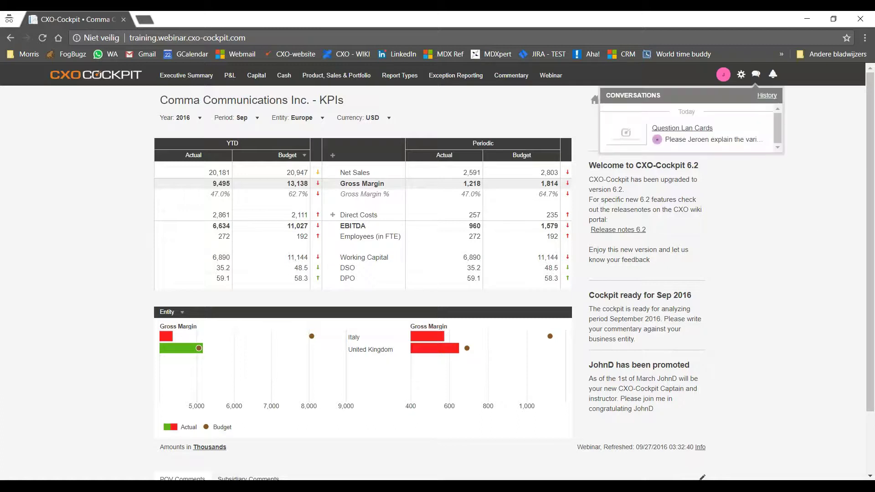
pyautogui.click(692, 129)
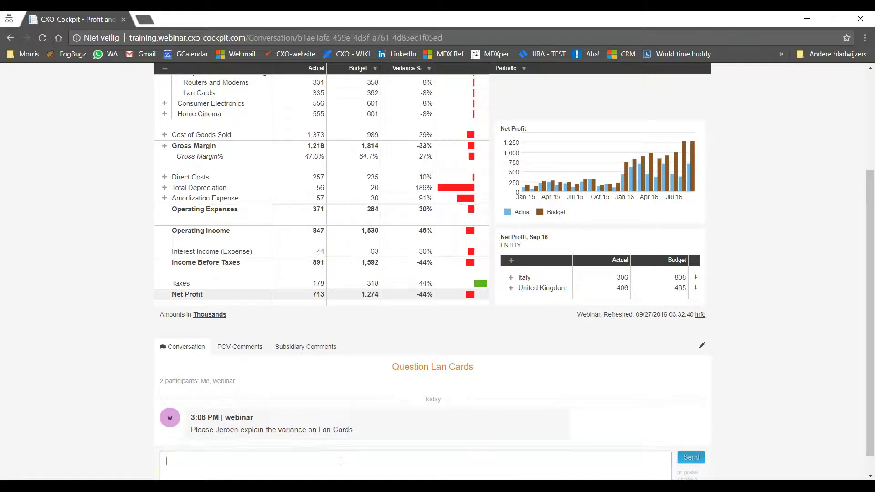
# View the conversation's Add Participants options, then minimize the incognito window.
pyautogui.click(701, 346)
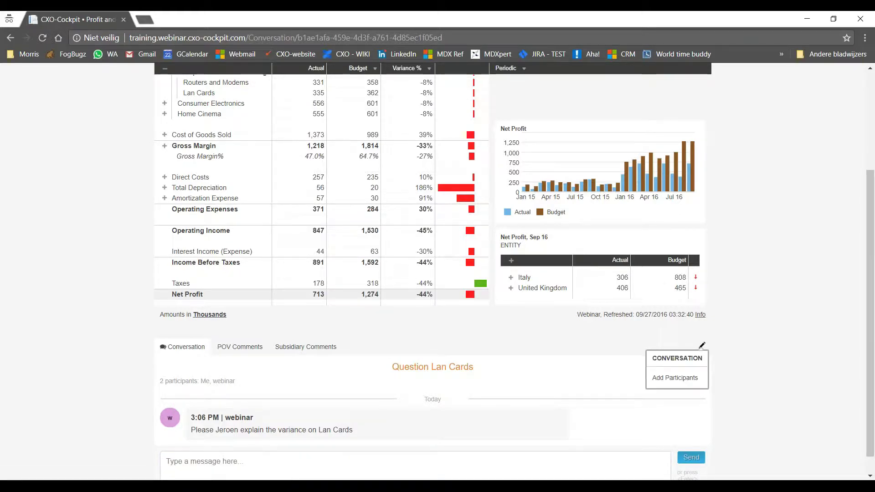
pyautogui.click(806, 19)
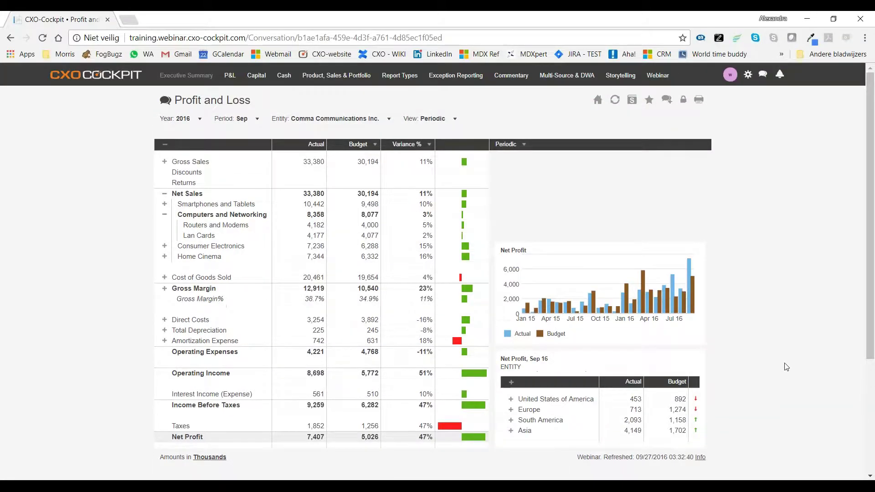
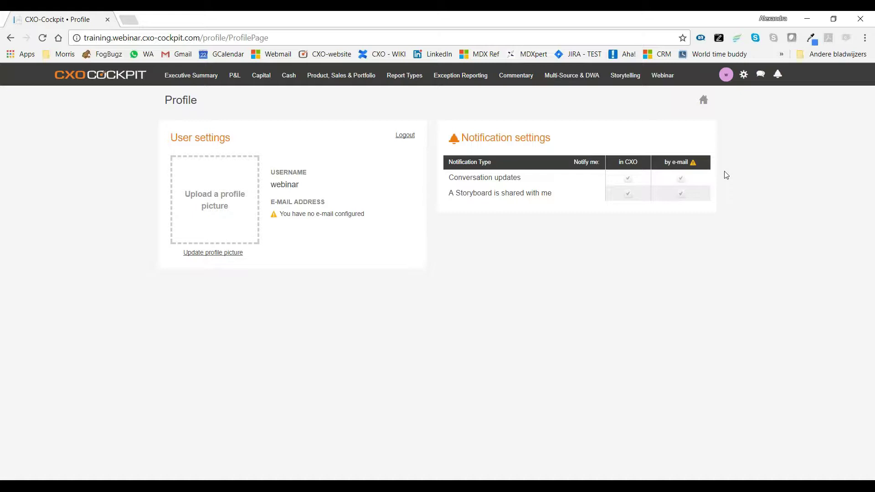
# From the KPIs dashboard, share the Comma Communication Monthly Management Pack with a second user as Owner, and save.
pyautogui.click(704, 101)
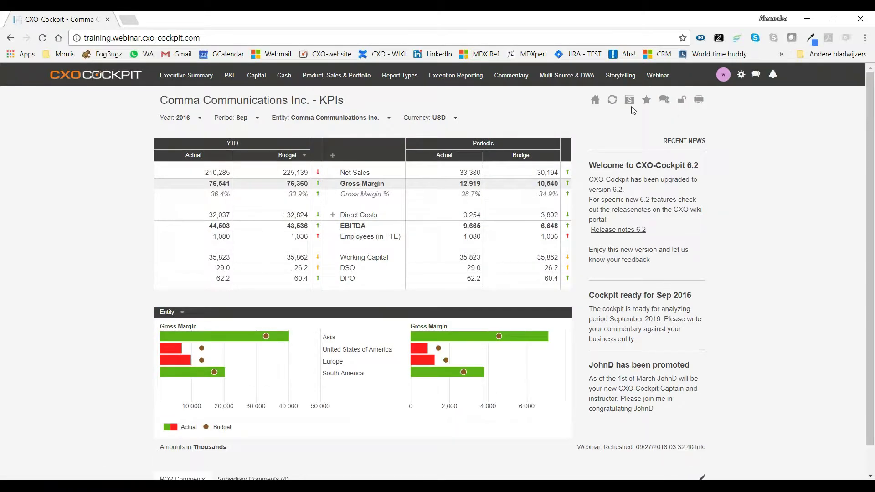
pyautogui.click(629, 102)
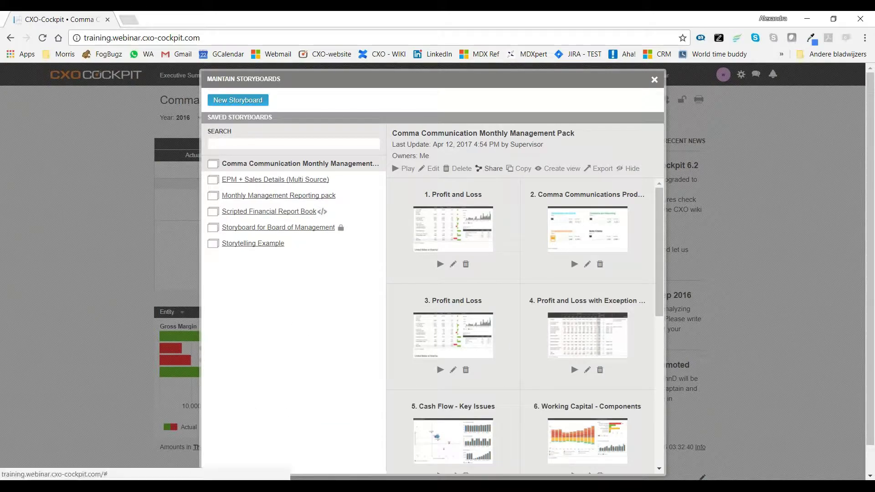
pyautogui.click(489, 169)
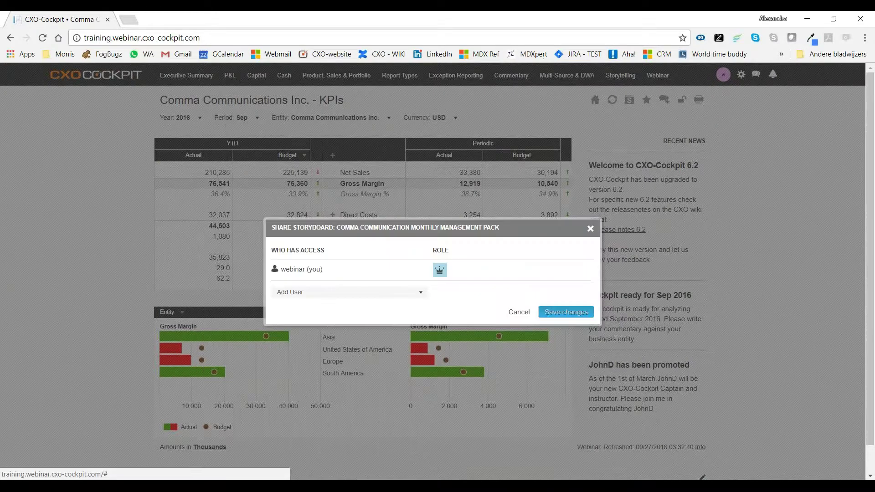
pyautogui.click(388, 293)
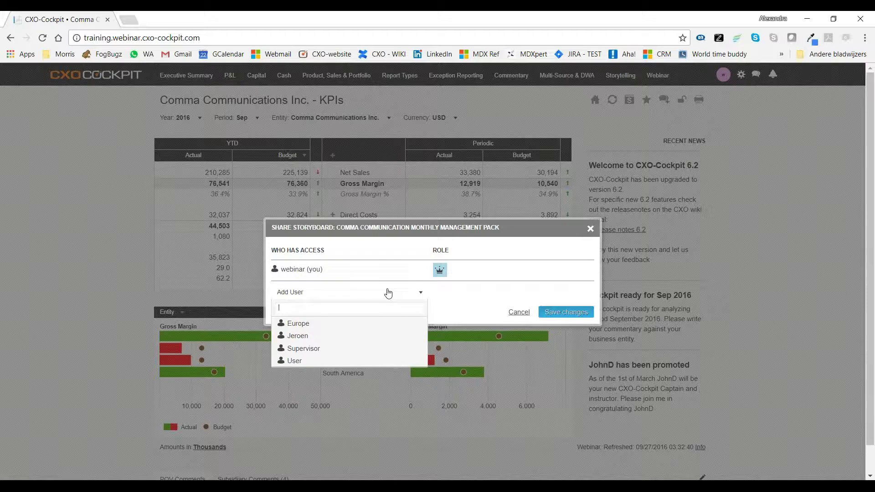
pyautogui.click(303, 337)
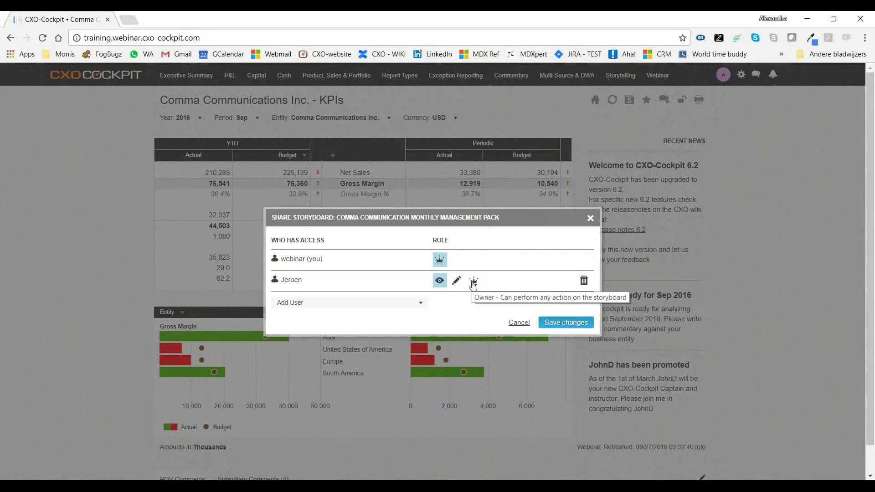
pyautogui.click(473, 282)
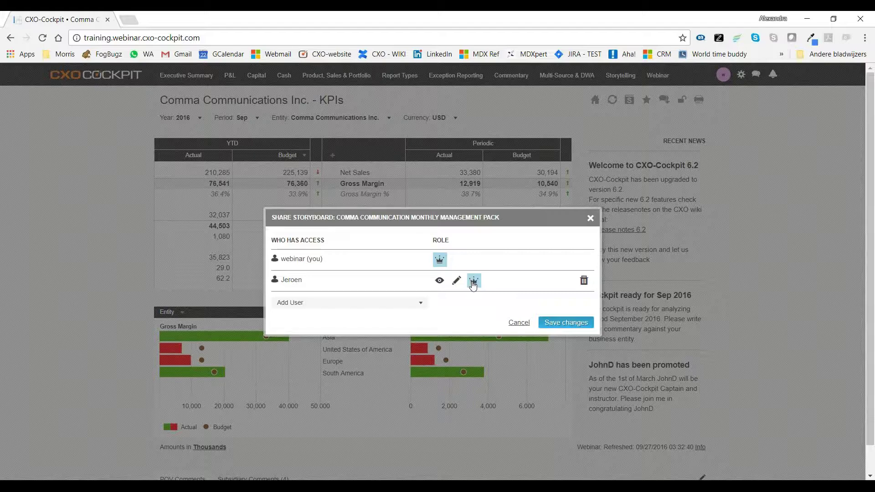
pyautogui.click(559, 324)
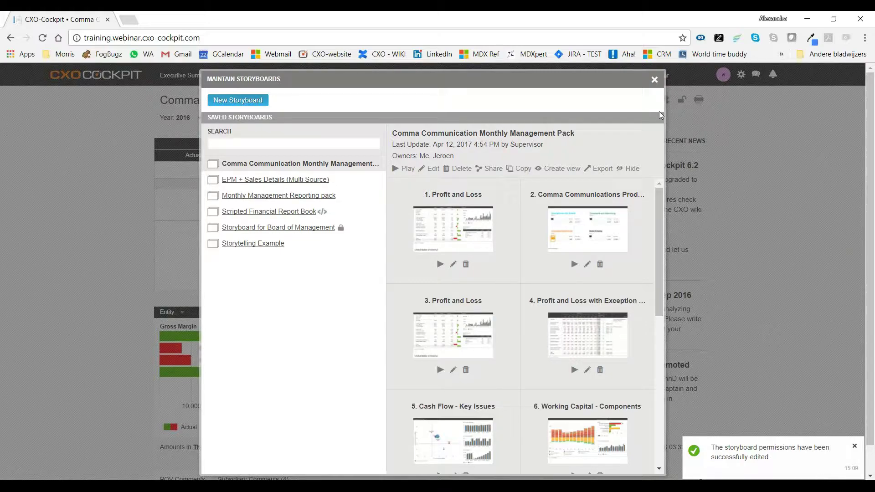
# Close Maintain Storyboards, view the user Profile page, then go back to the KPIs dashboard.
pyautogui.click(655, 79)
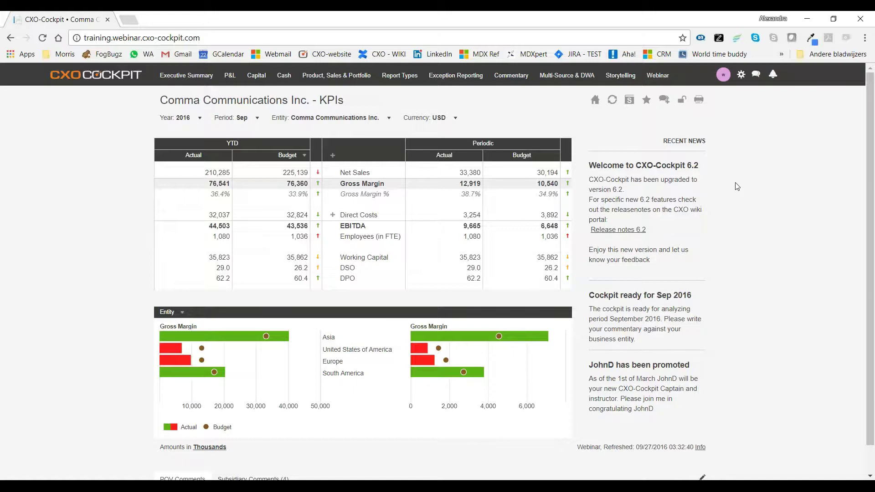
pyautogui.click(726, 78)
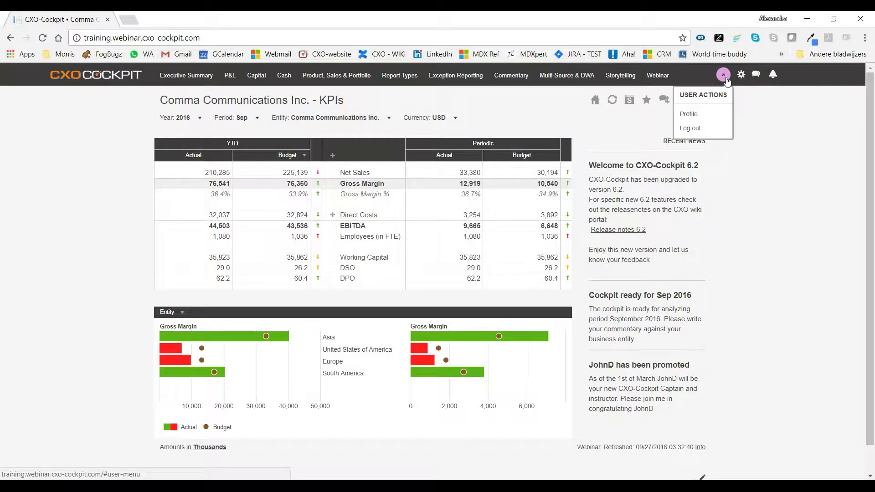
pyautogui.click(689, 114)
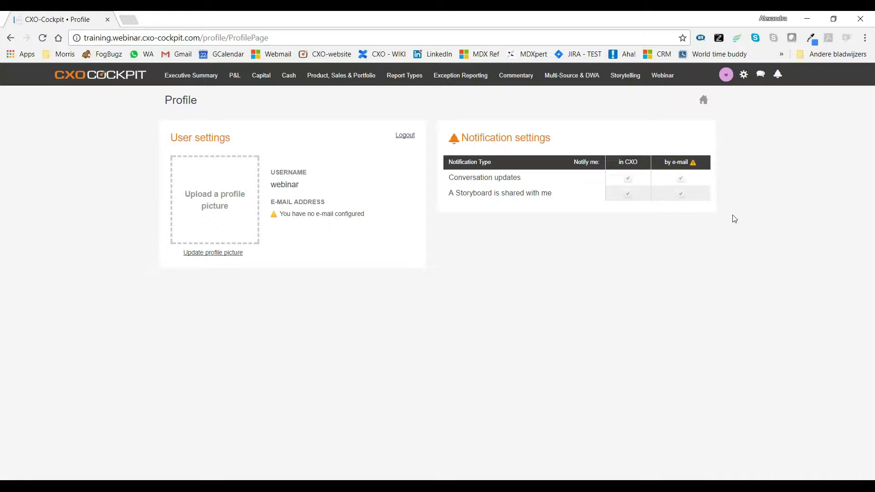
pyautogui.click(704, 99)
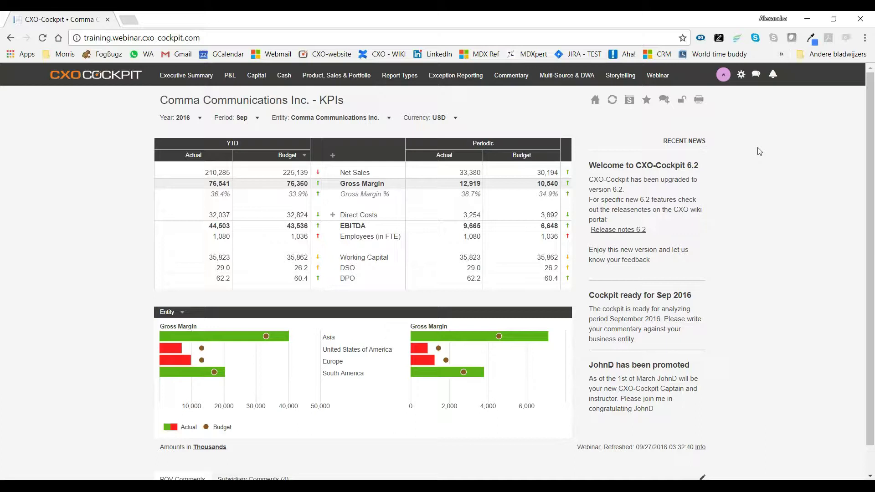
pyautogui.scroll(-1, 732, 382)
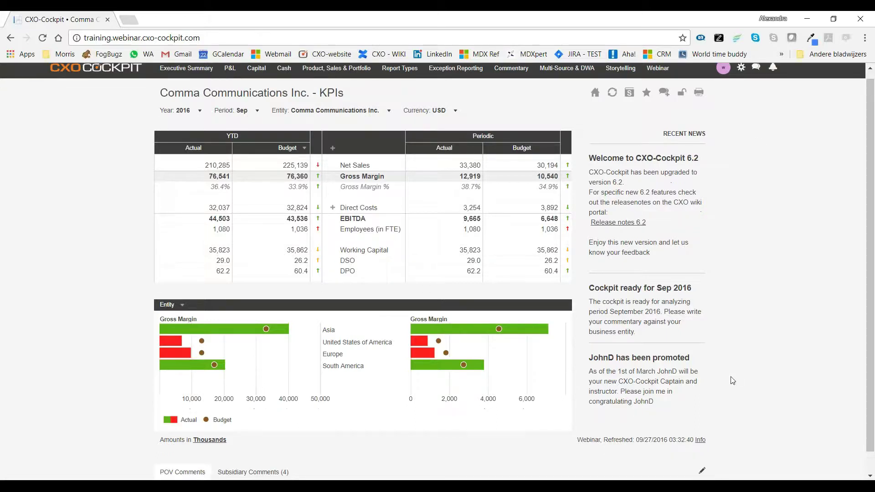
pyautogui.click(702, 451)
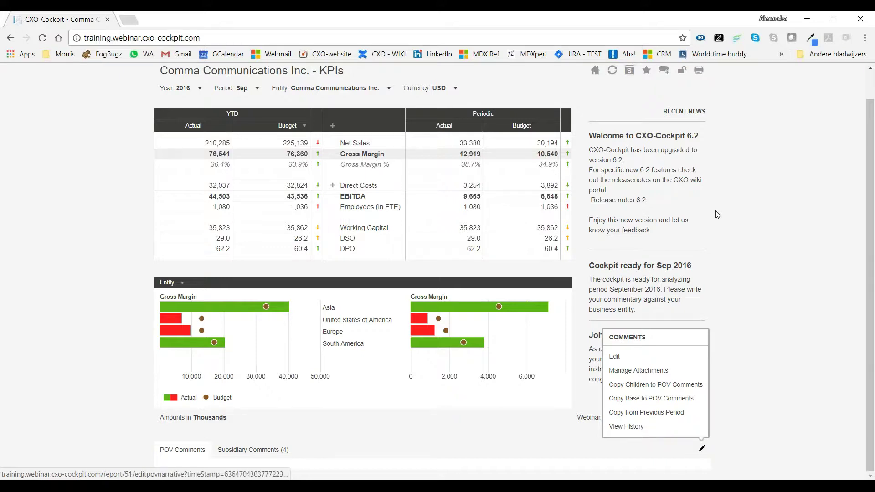
pyautogui.click(682, 71)
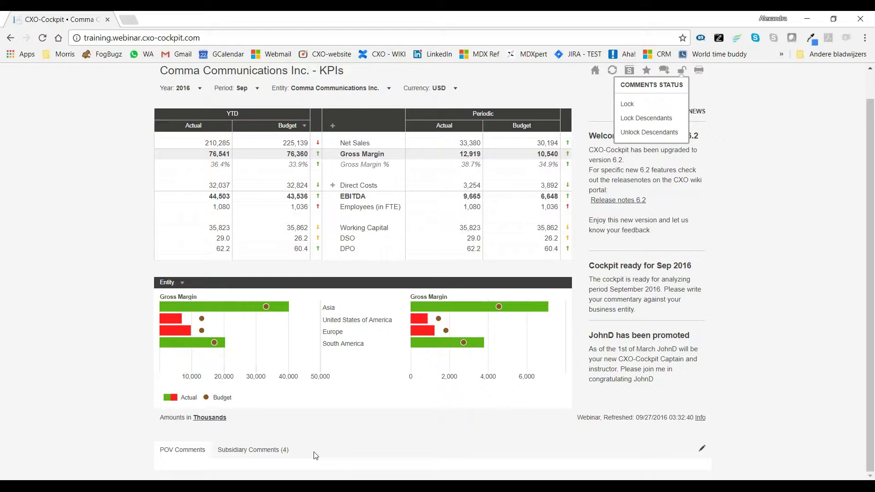
pyautogui.scroll(1, 857, 102)
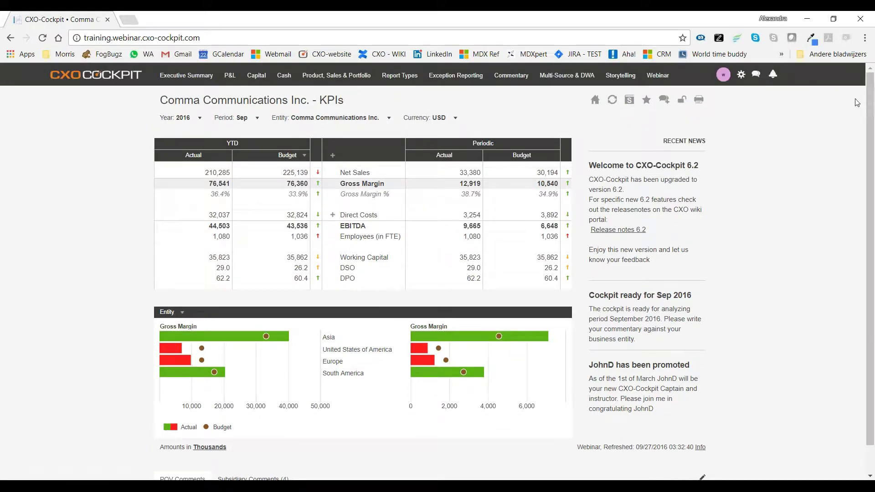
# Log into the Administration area with the demo account's user name and password.
pyautogui.click(724, 74)
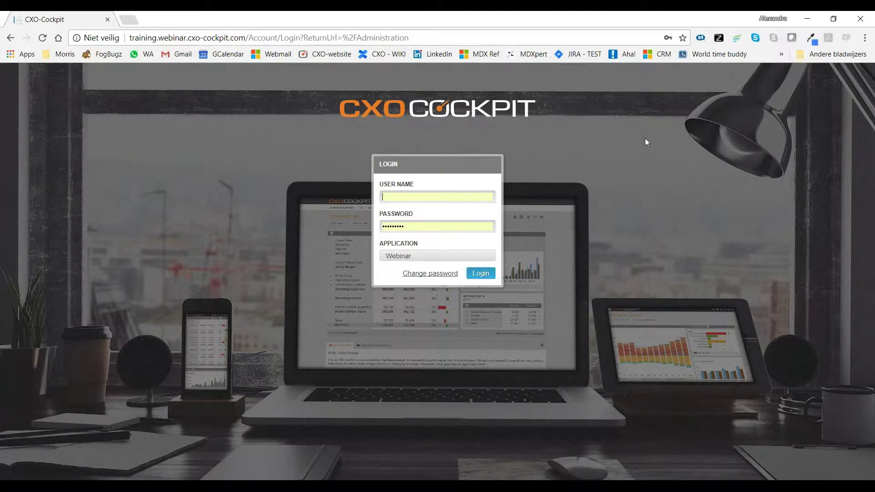
pyautogui.press('Tab')
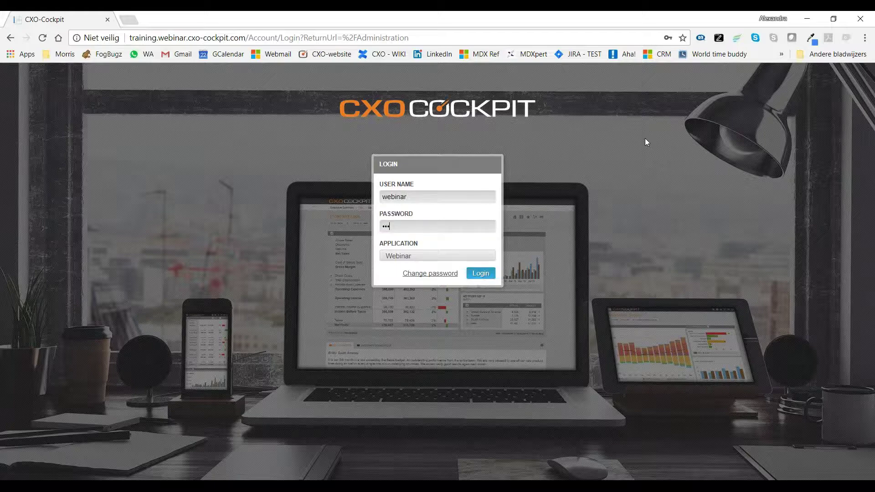
pyautogui.press('Return')
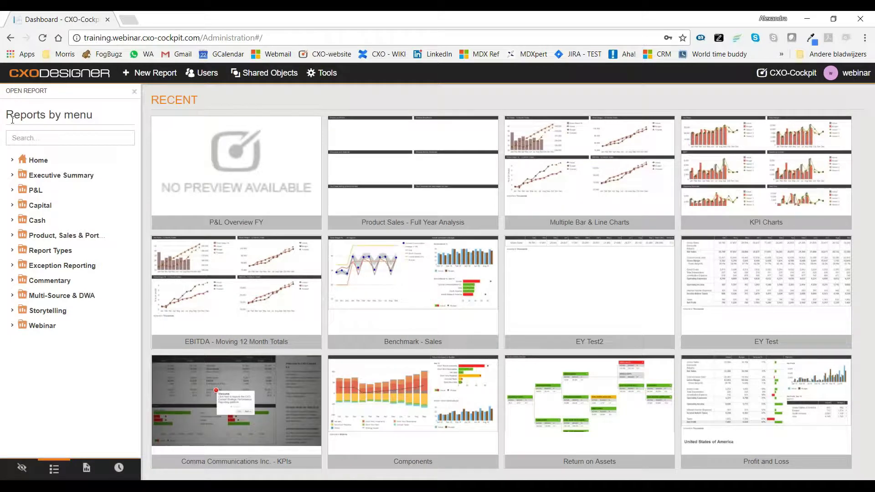
# Search the report menu for 'line', open Line Item Comments with Footnotes, and collapse Settings.
pyautogui.click(31, 139)
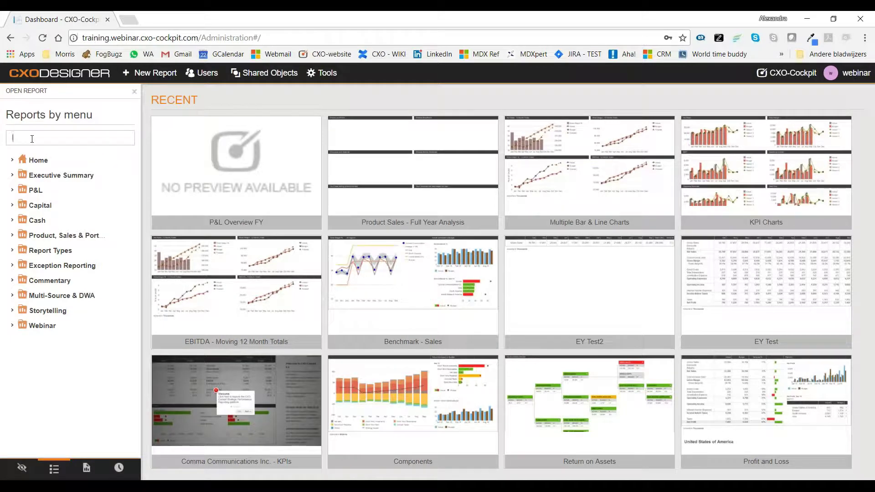
pyautogui.write('line')
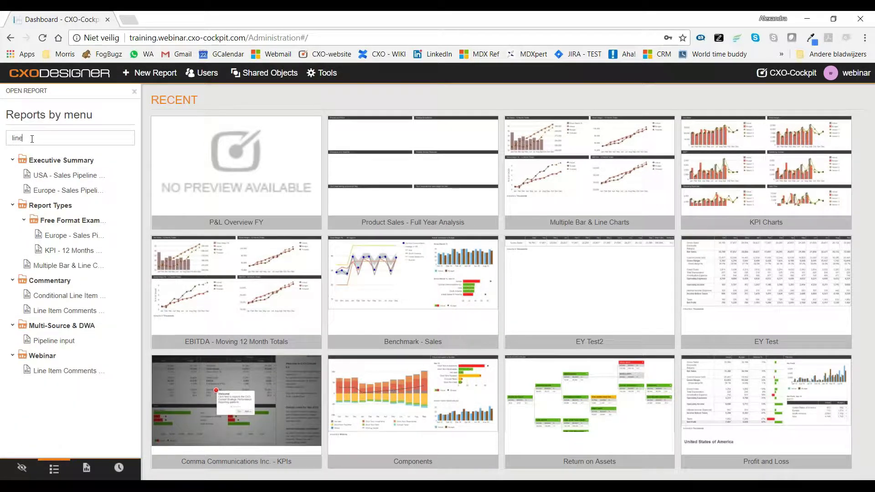
pyautogui.click(62, 312)
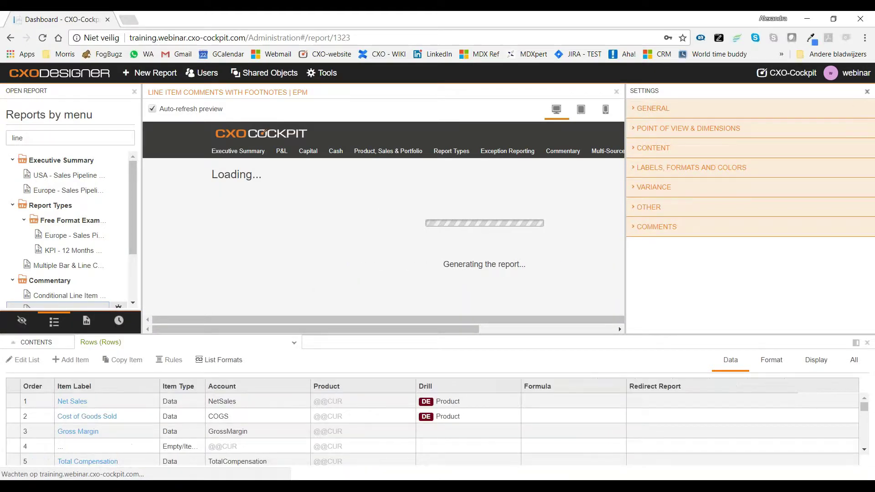
pyautogui.click(867, 91)
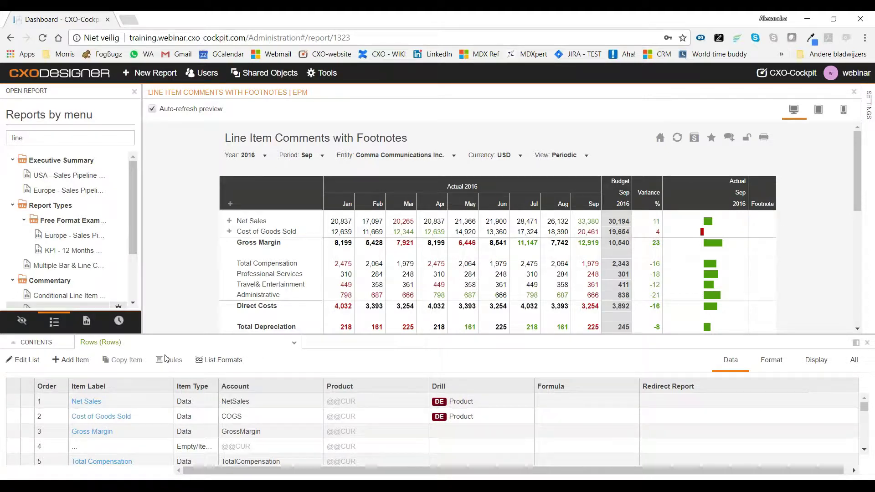
# Switch the report contents to the Alternative columns list.
pyautogui.click(114, 342)
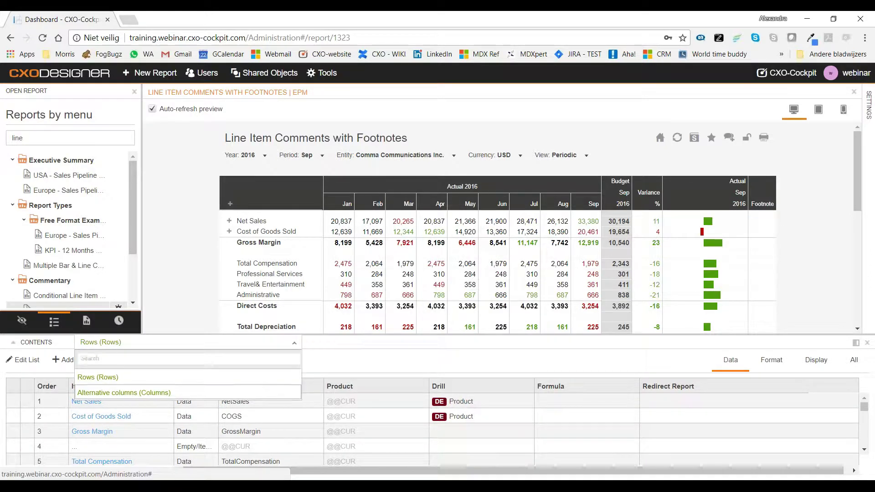
pyautogui.click(103, 391)
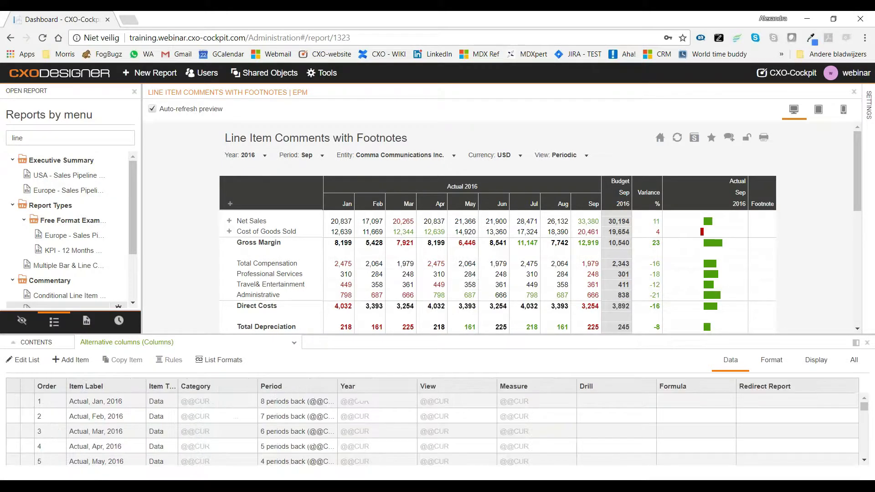
pyautogui.scroll(-10, 679, 405)
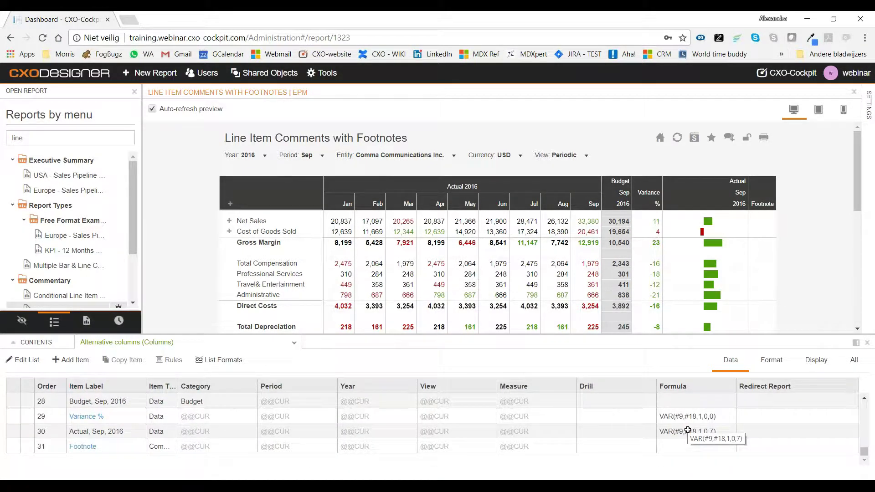
# Inspect the Footnote column's Comment format definition in the Format tab, cancelling without changes.
pyautogui.click(777, 363)
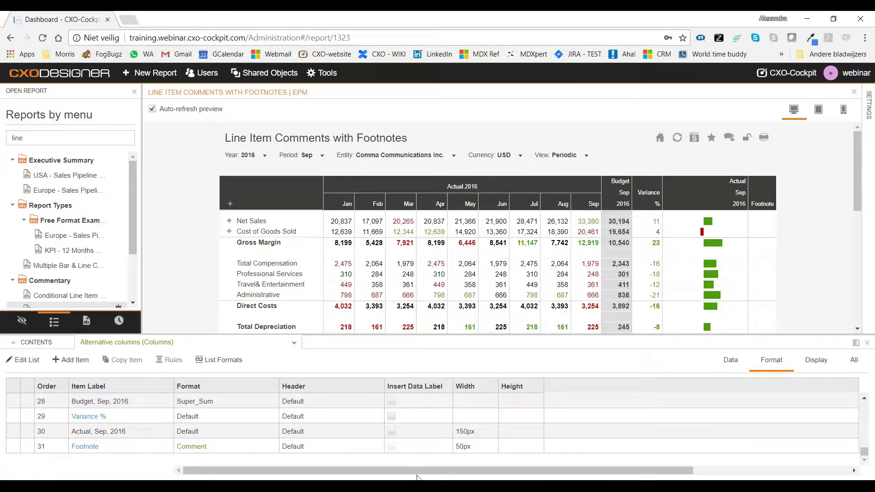
pyautogui.click(182, 448)
pyautogui.click(183, 448)
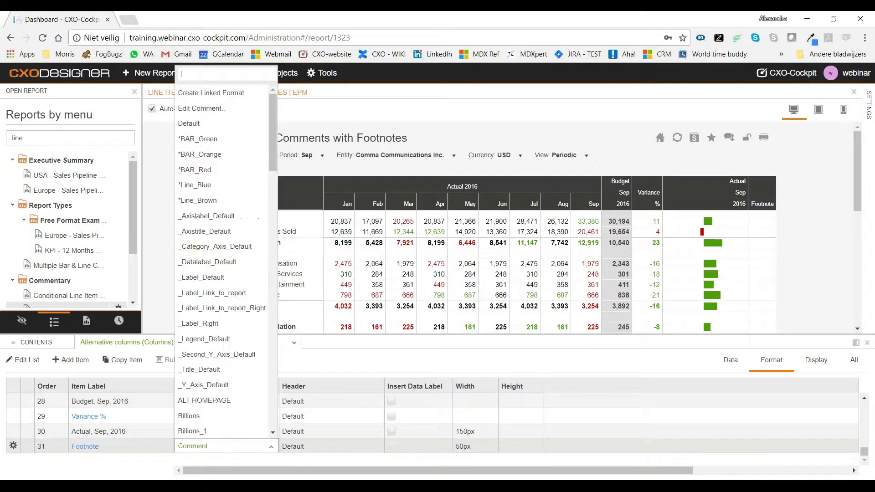
pyautogui.click(189, 110)
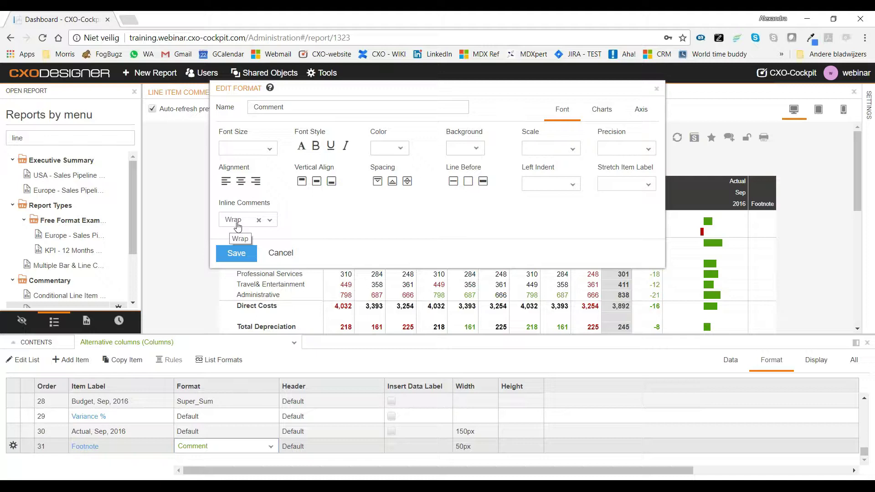
pyautogui.click(281, 253)
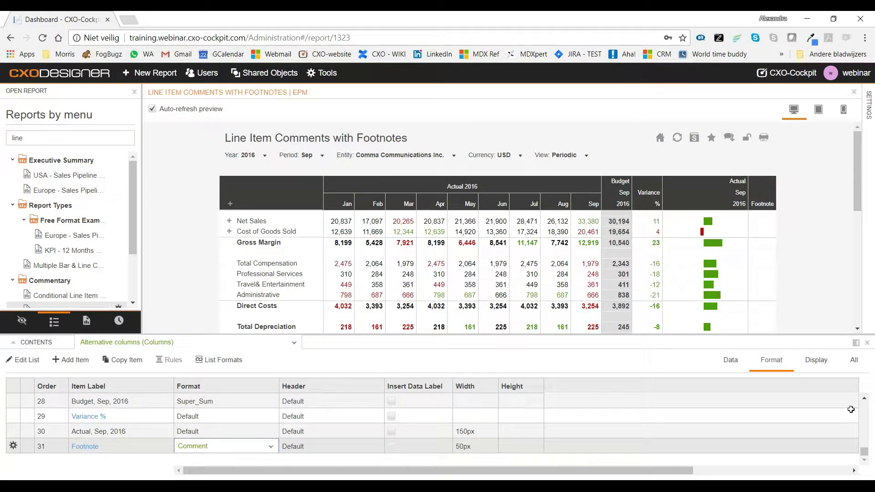
# In the cockpit, give Net Sales the two-line footnote 'ABCA' / 'ffffff lllllll', then return to Designer.
pyautogui.click(787, 73)
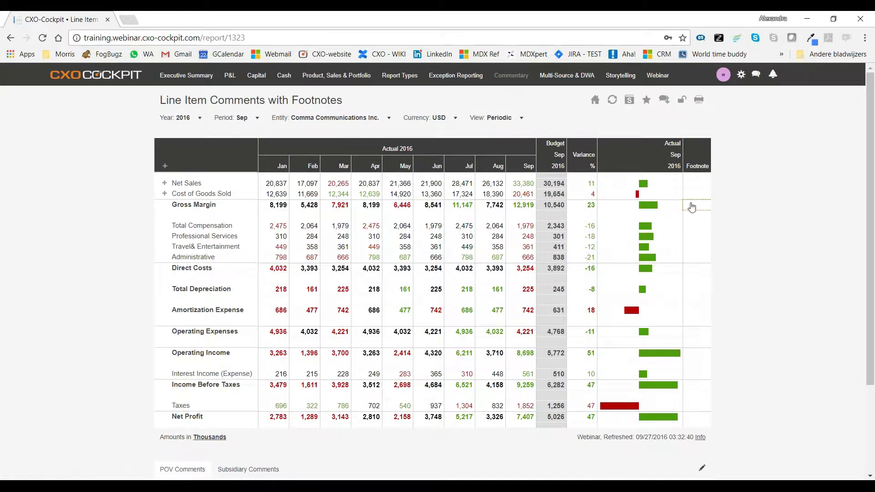
pyautogui.click(700, 186)
pyautogui.write('ABCA')
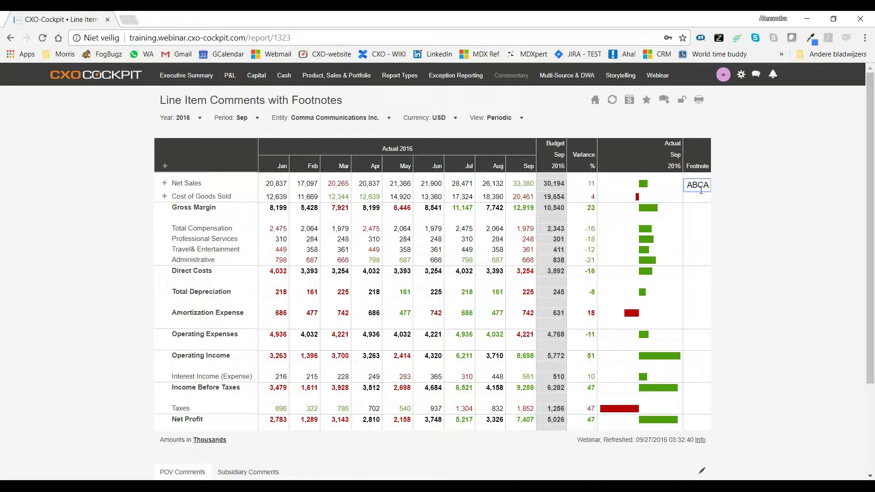
pyautogui.press('Return')
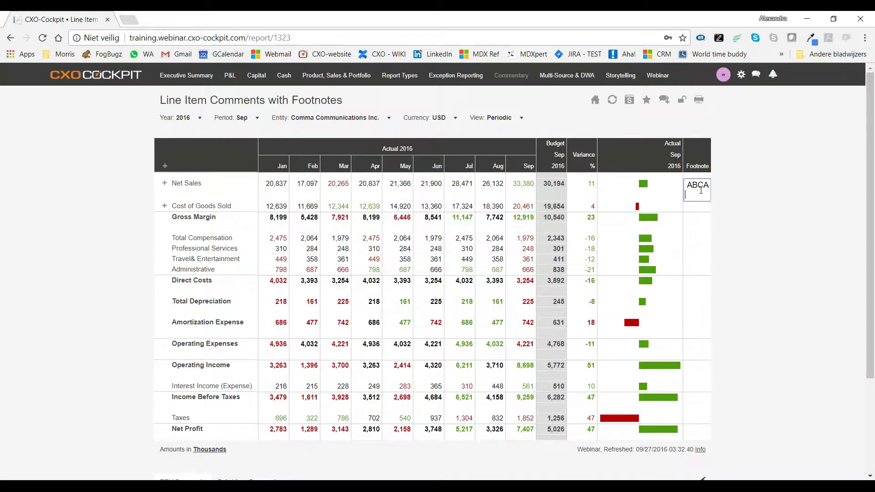
pyautogui.write('ffffff')
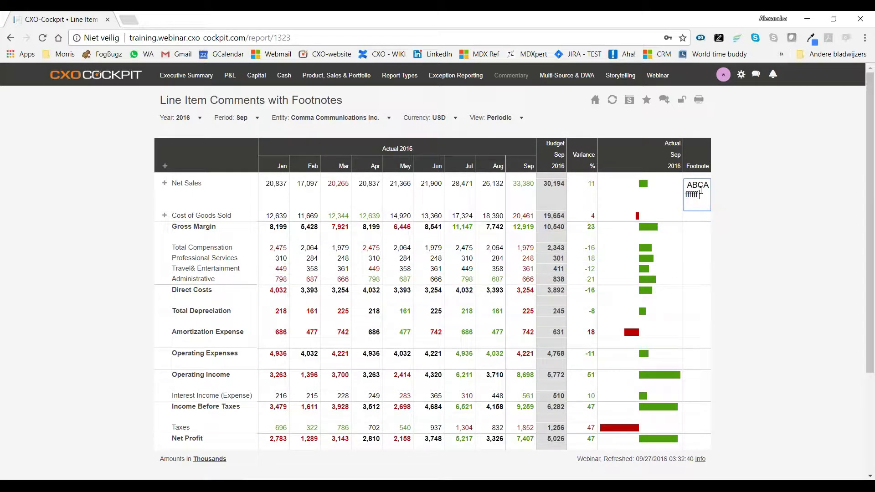
pyautogui.write(' lllllll')
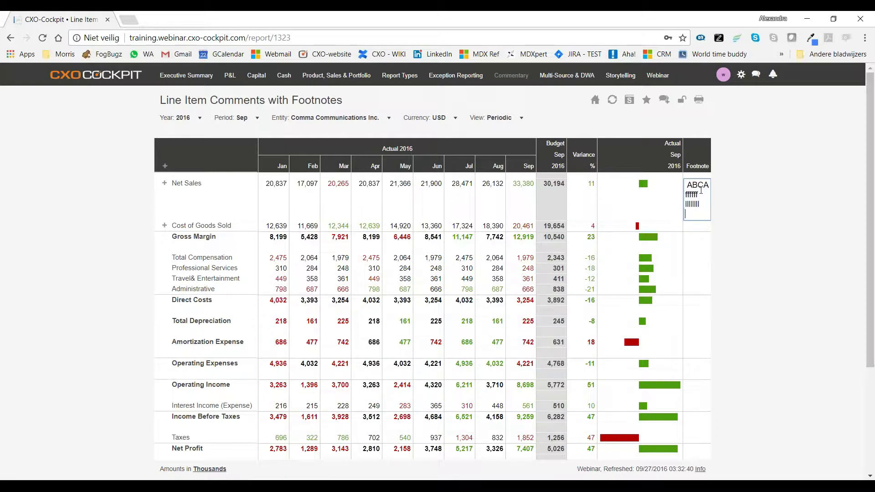
pyautogui.click(727, 214)
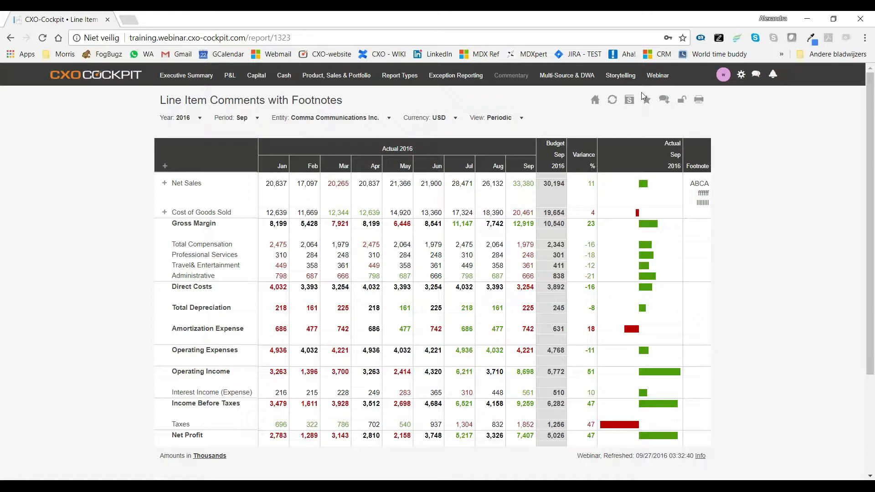
pyautogui.click(742, 72)
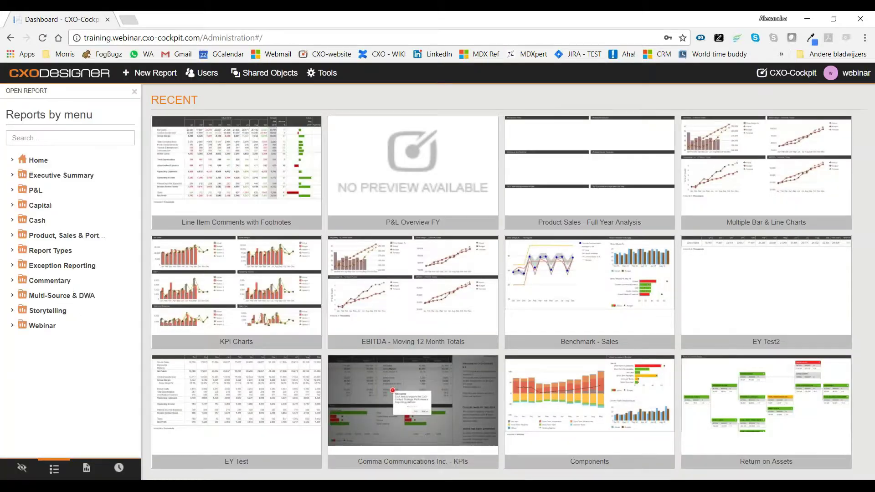
# Open Line Item Comments with Footnotes and view its rows' Format, Display and All properties.
pyautogui.click(279, 161)
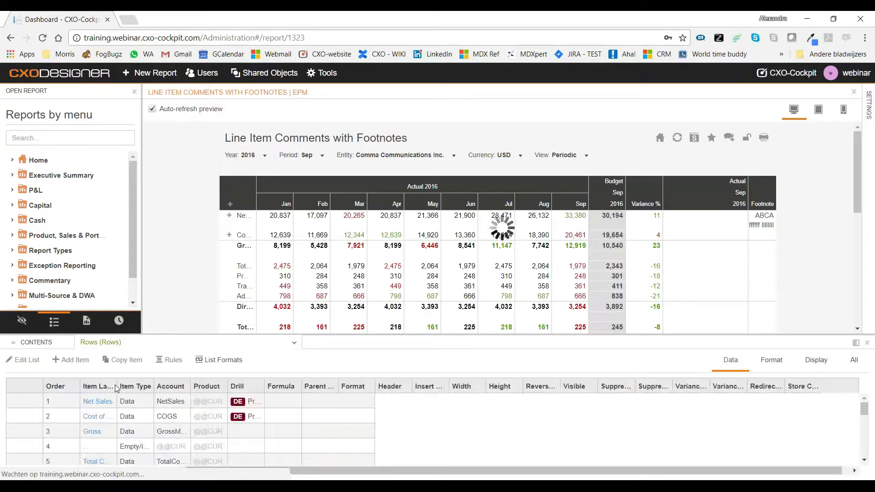
pyautogui.click(774, 361)
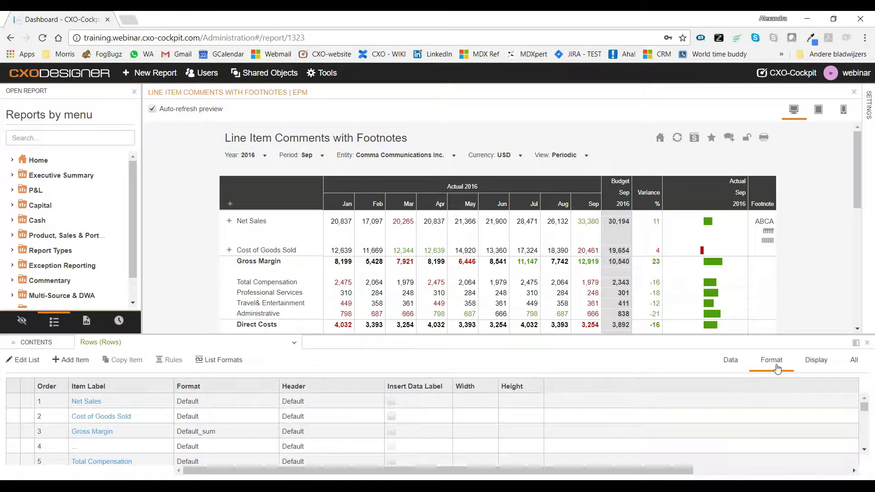
pyautogui.click(836, 370)
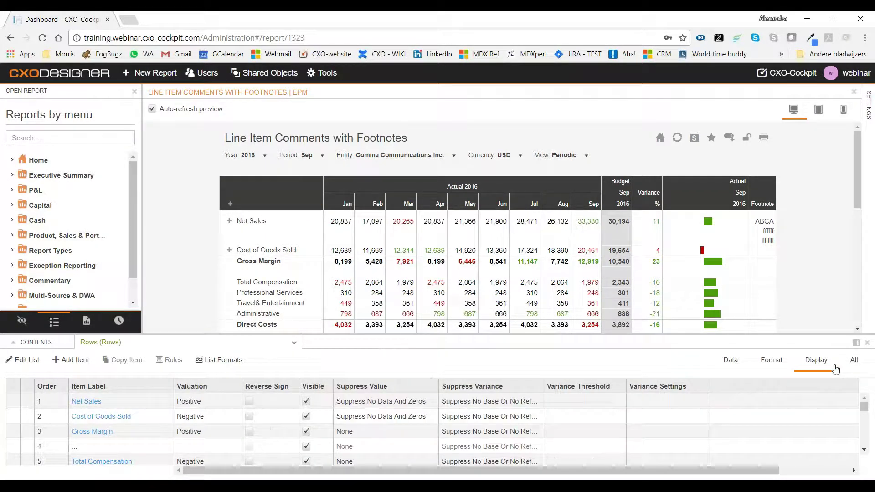
pyautogui.click(865, 363)
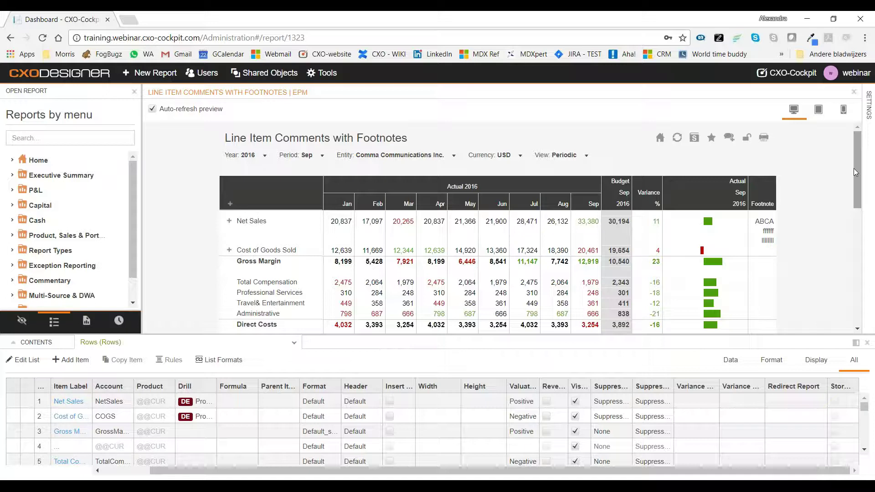
pyautogui.click(202, 73)
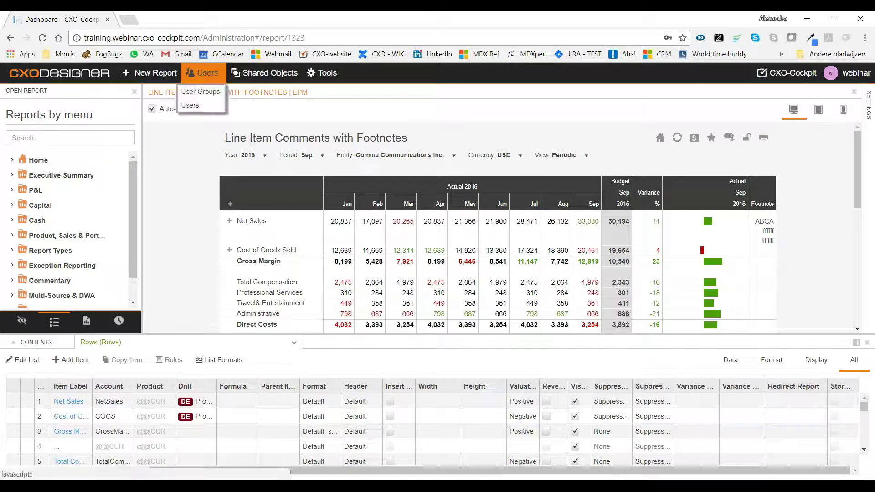
# Review the ADM user group's permissions under Users > User Groups, cancelling without changes.
pyautogui.click(197, 92)
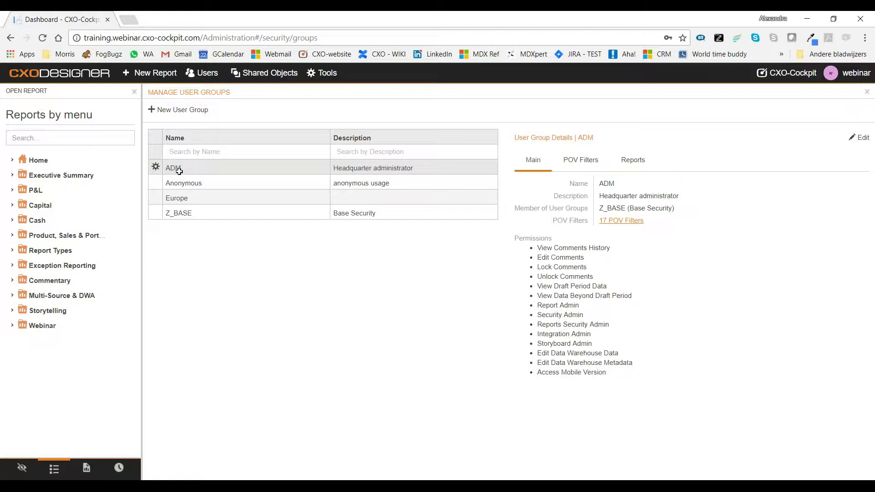
pyautogui.click(856, 143)
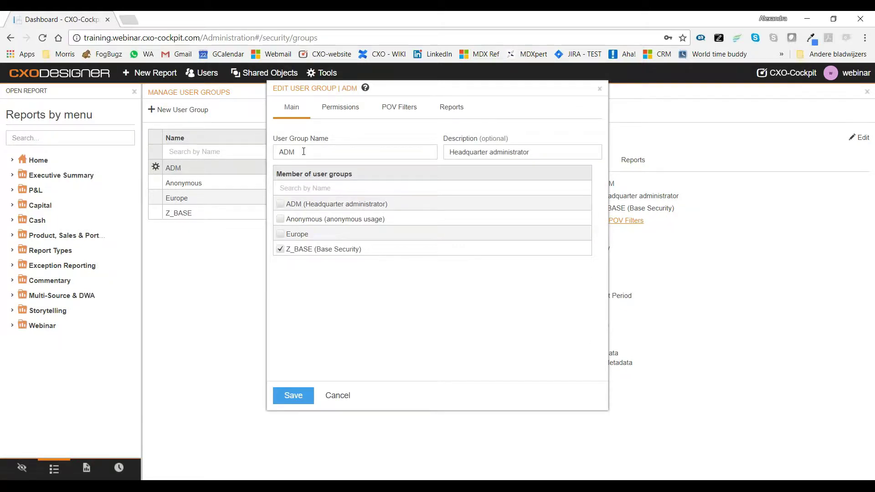
pyautogui.click(359, 114)
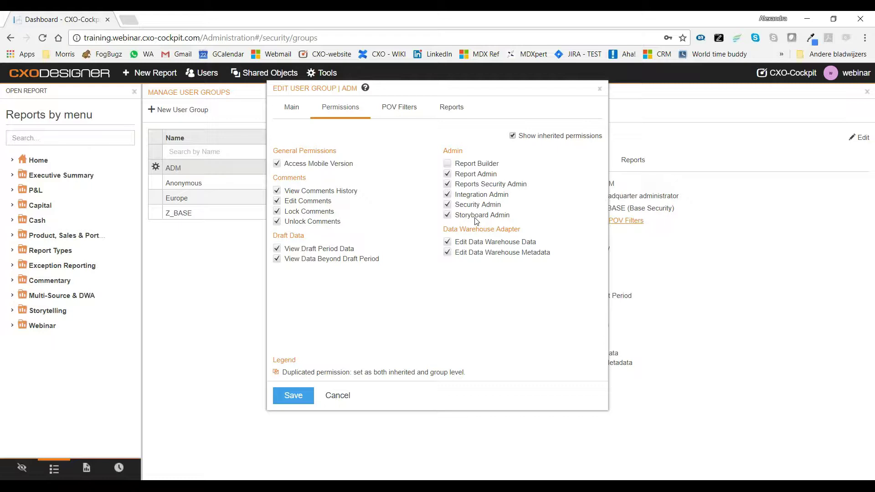
pyautogui.click(339, 397)
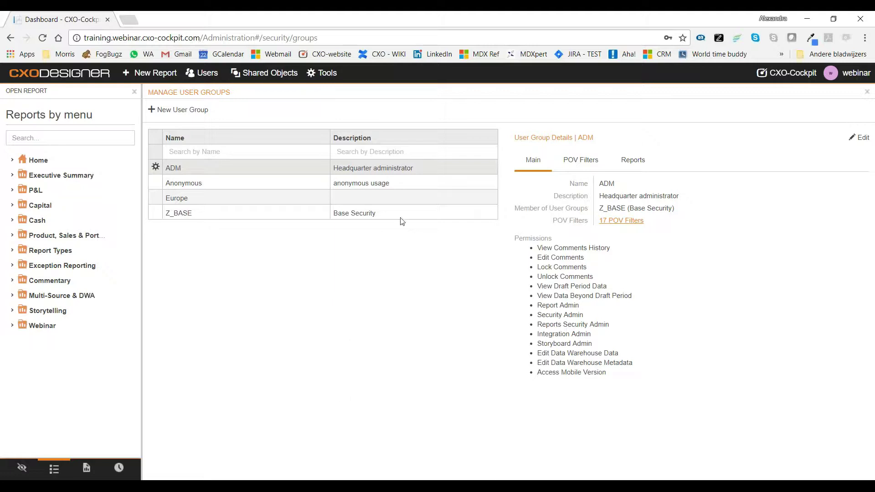
pyautogui.click(321, 72)
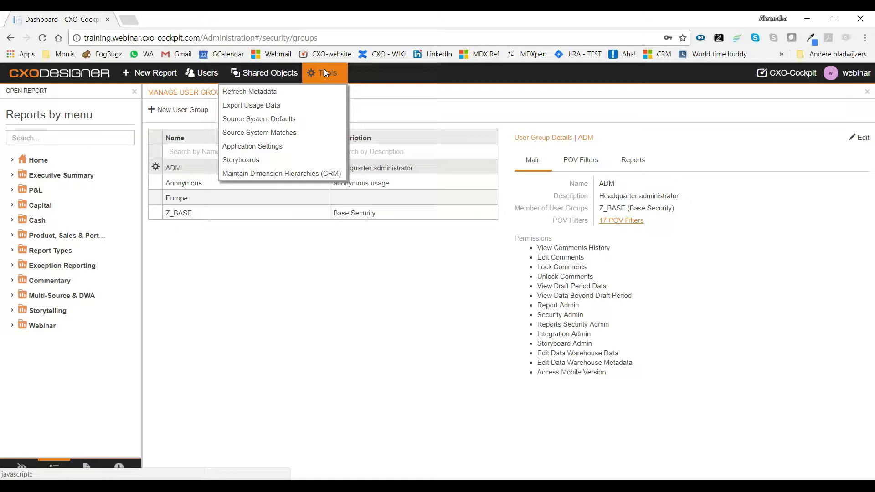
# Open Tools > Storyboards and set the Has Owner filter to No.
pyautogui.click(253, 163)
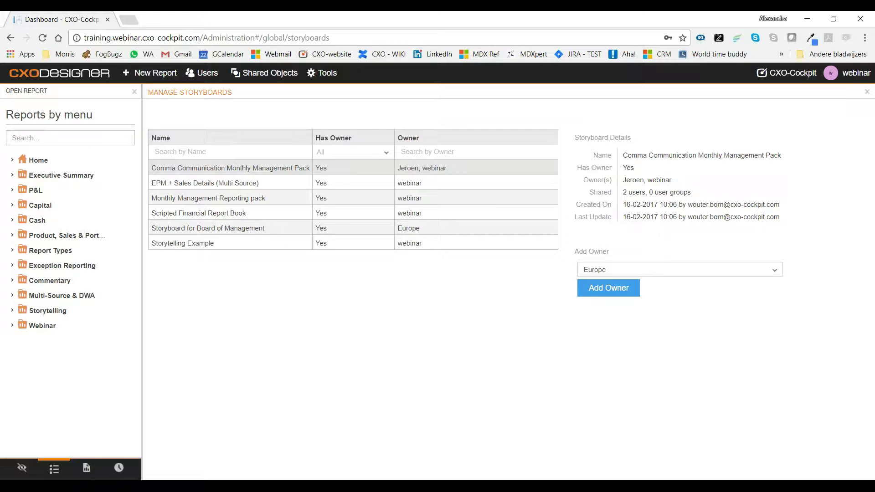
pyautogui.click(325, 154)
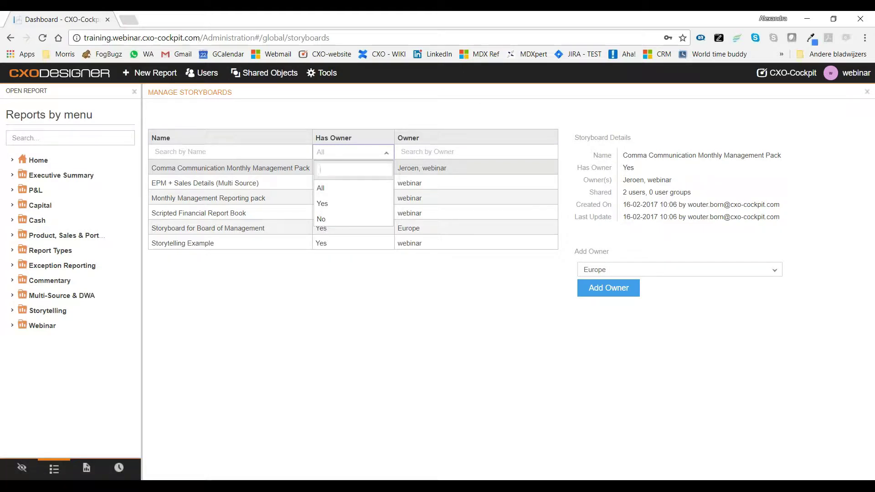
pyautogui.click(321, 219)
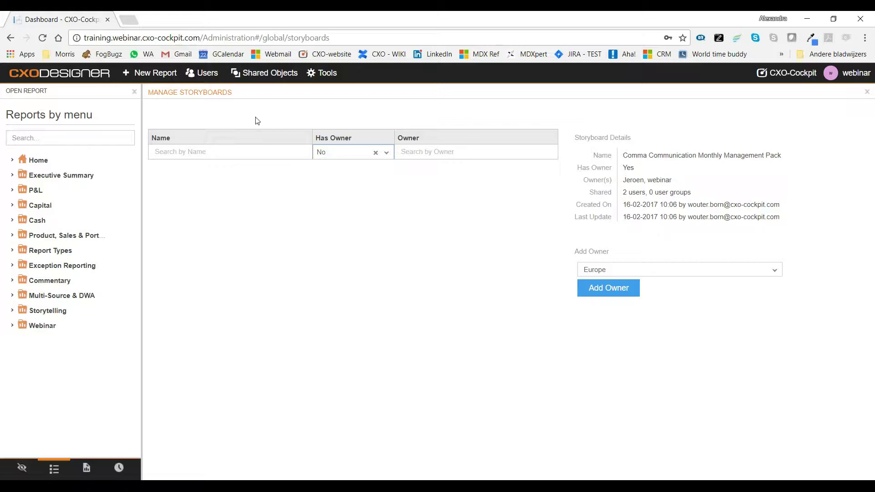
pyautogui.click(323, 73)
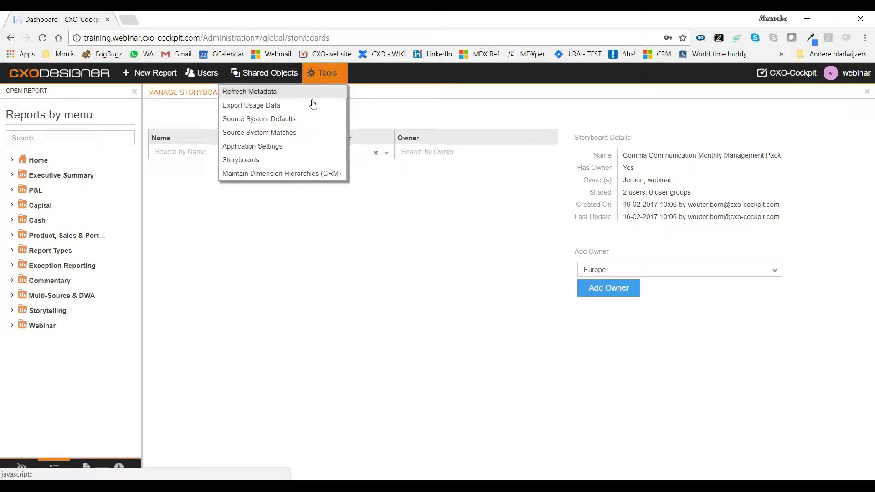
# Review Tools > Application Settings, then return to the cockpit's Line Item Comments report.
pyautogui.click(281, 152)
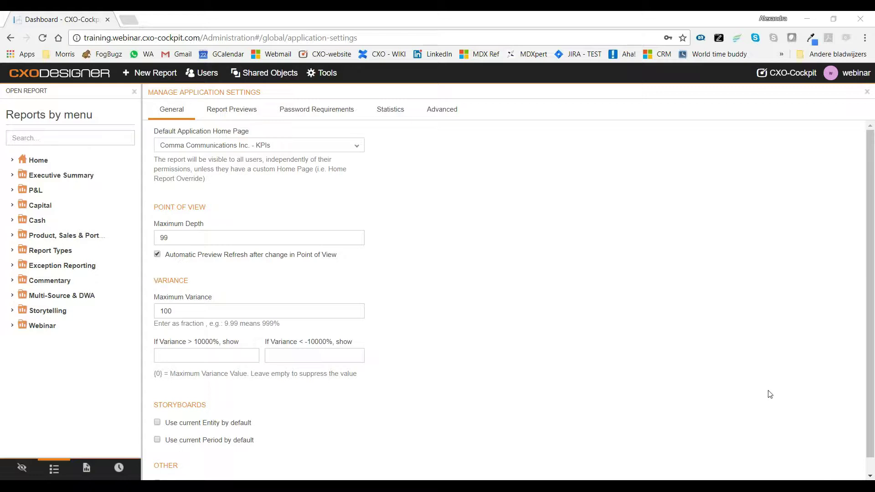
pyautogui.click(786, 73)
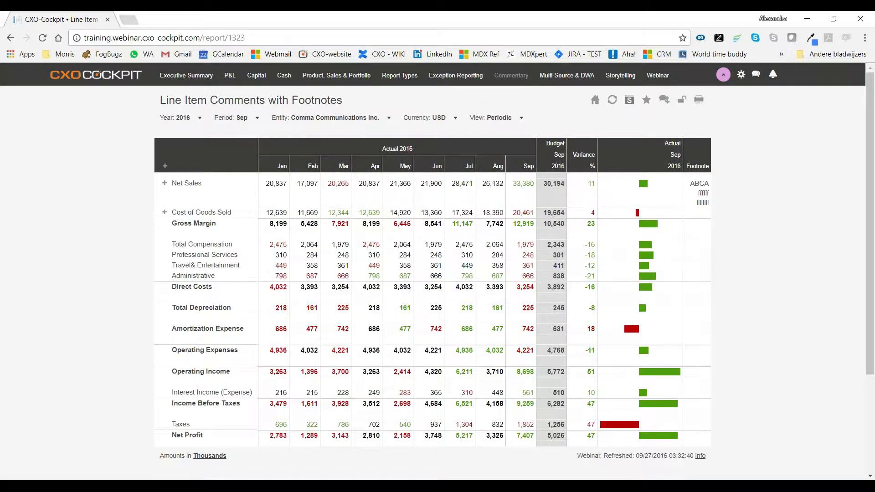
# Play the Monthly Management Reporting pack storyboard from its Narrative Template slide.
pyautogui.click(629, 100)
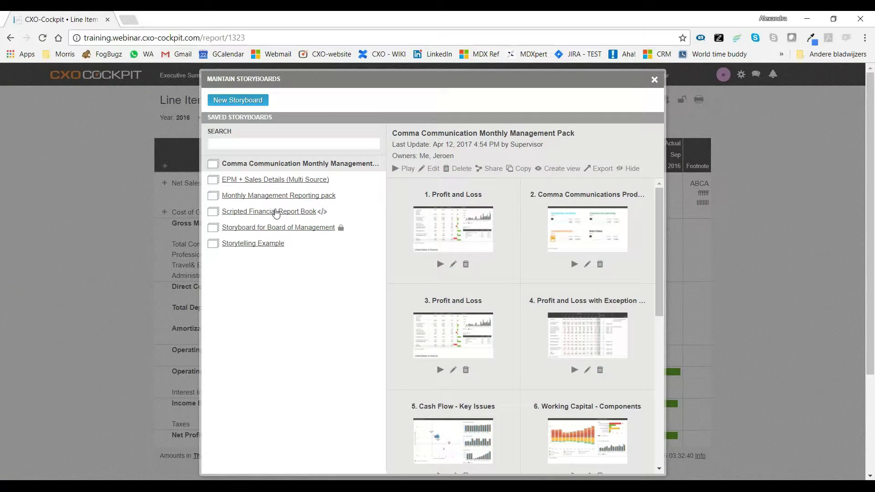
pyautogui.click(281, 196)
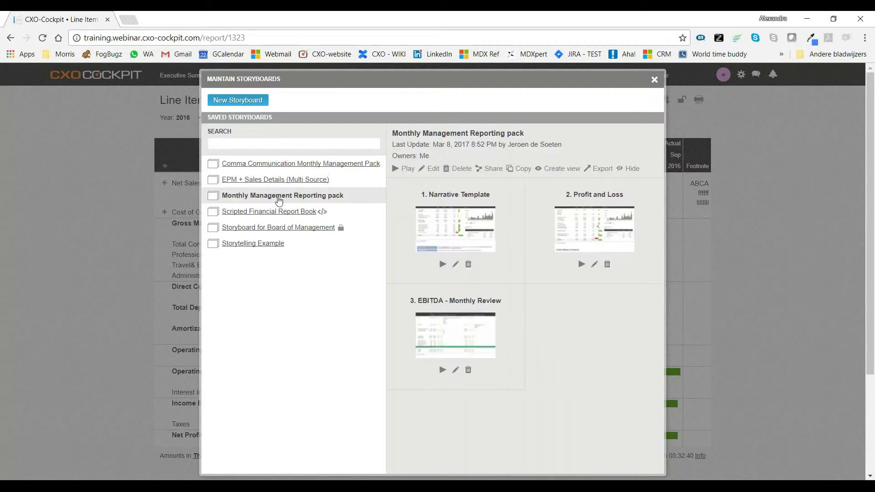
pyautogui.click(396, 168)
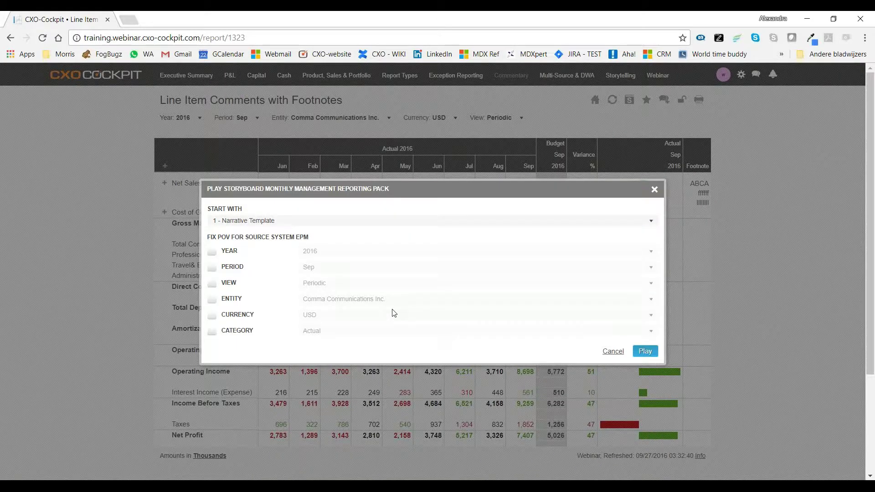
pyautogui.click(657, 350)
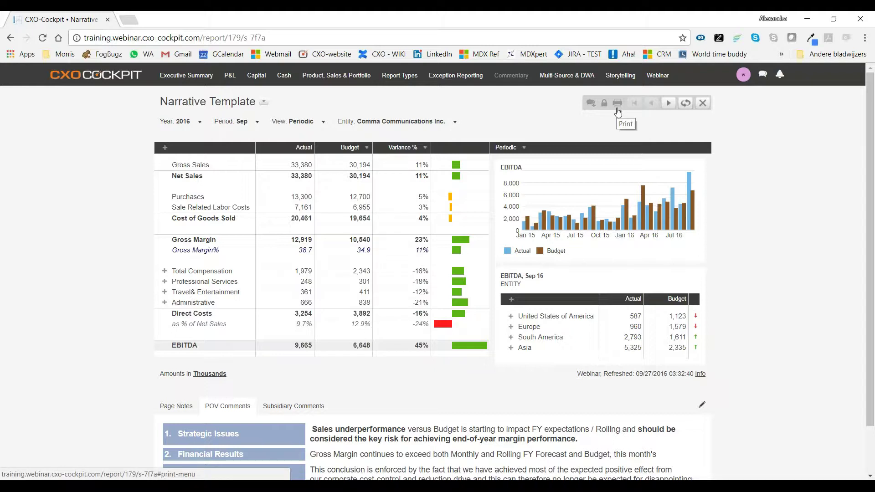
# Stop the playback, close the saved storyboards list and return to administration.
pyautogui.click(704, 105)
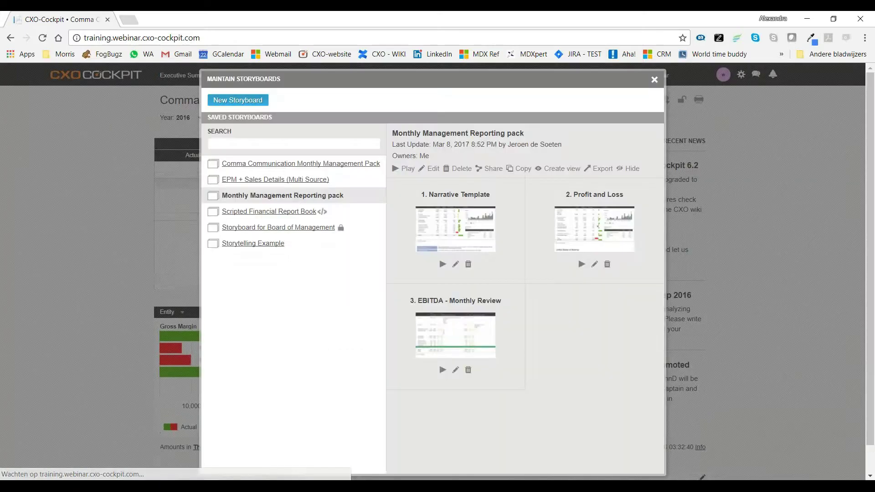
pyautogui.click(655, 80)
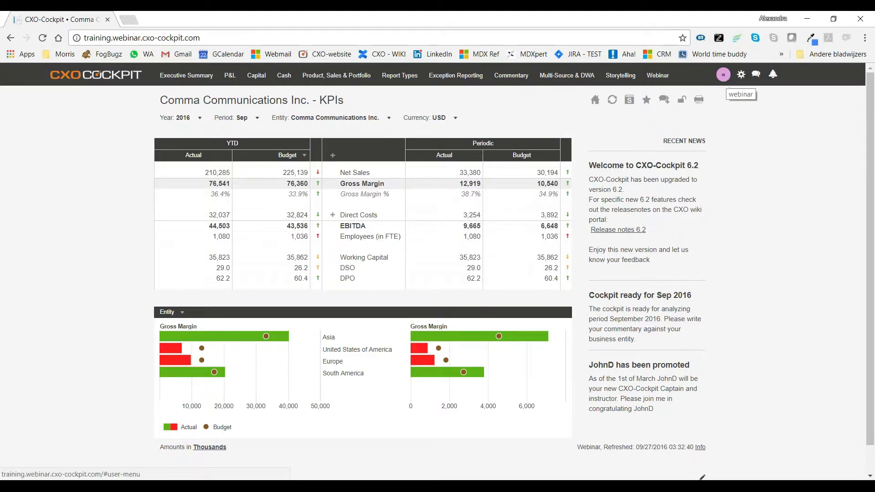
pyautogui.click(725, 76)
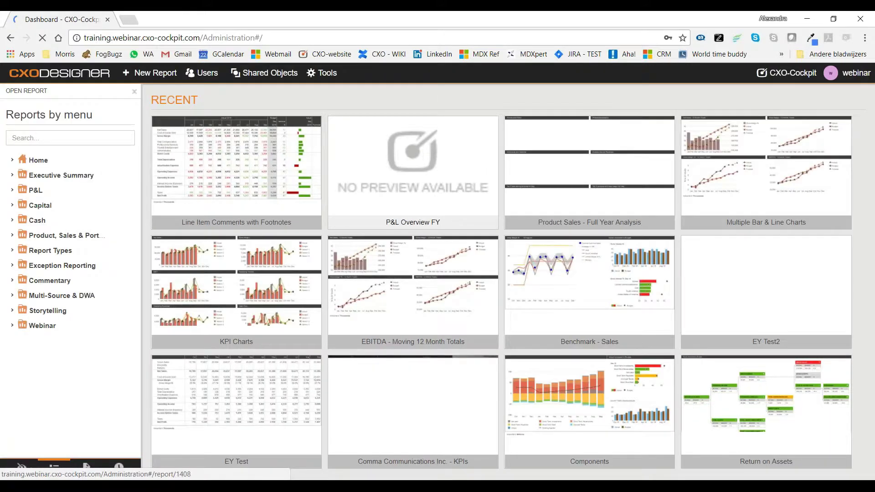
# Look through the Users list and the existing user groups.
pyautogui.click(212, 75)
pyautogui.click(194, 107)
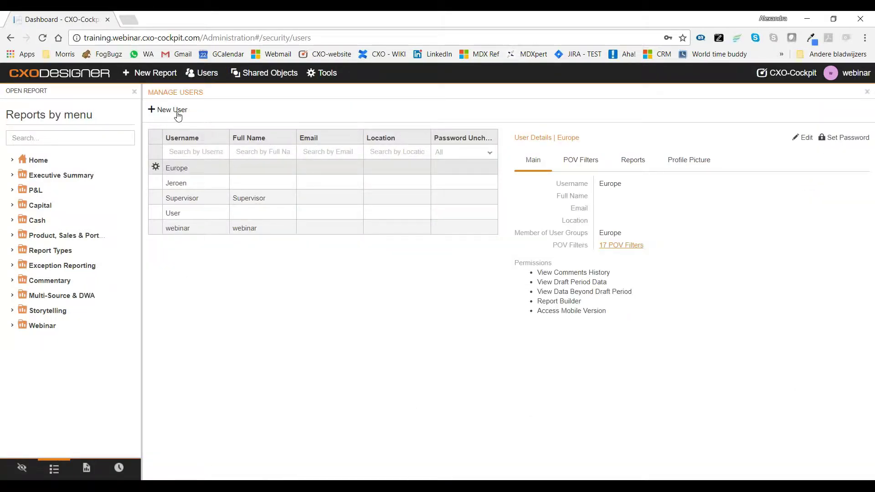
pyautogui.click(203, 73)
pyautogui.click(202, 91)
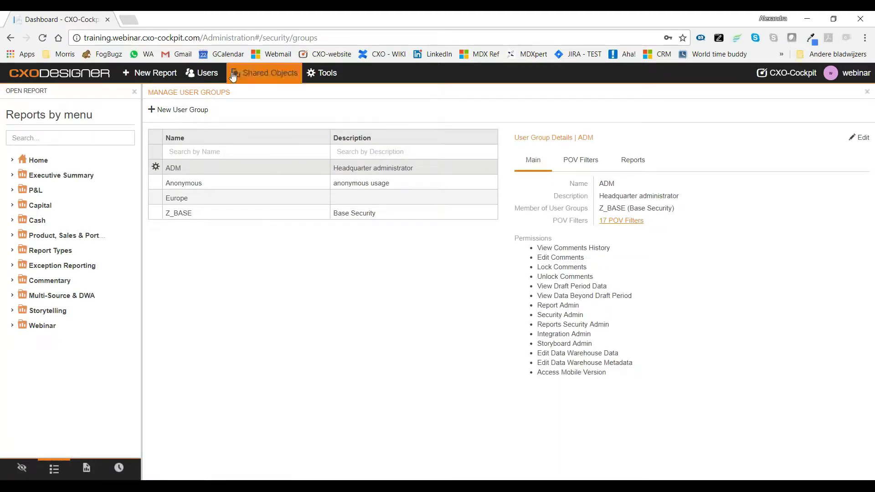
pyautogui.click(203, 73)
pyautogui.click(203, 106)
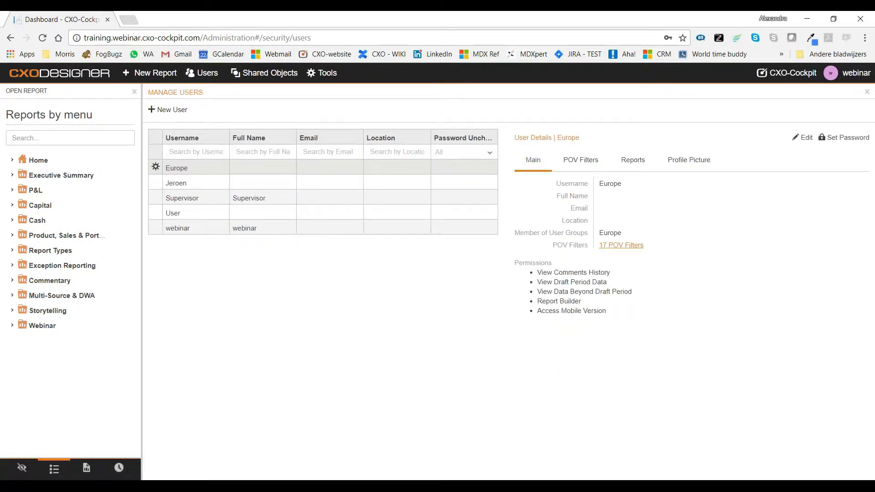
# Start a new user named ReportBuilder and enter its password.
pyautogui.click(180, 110)
pyautogui.write('R')
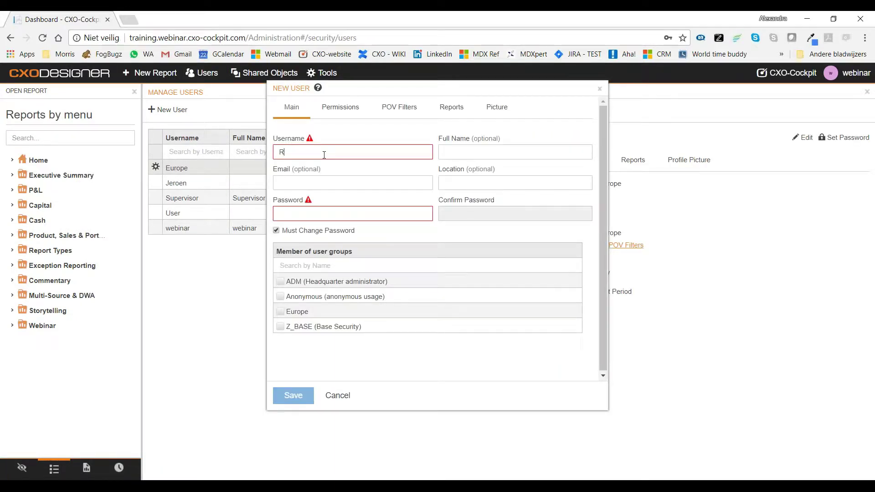
pyautogui.write('EportBuilder')
pyautogui.doubleClick(321, 153)
pyautogui.press('Home')
pyautogui.press('Right')
pyautogui.press('Right')
pyautogui.press('BackSpace')
pyautogui.write('e')
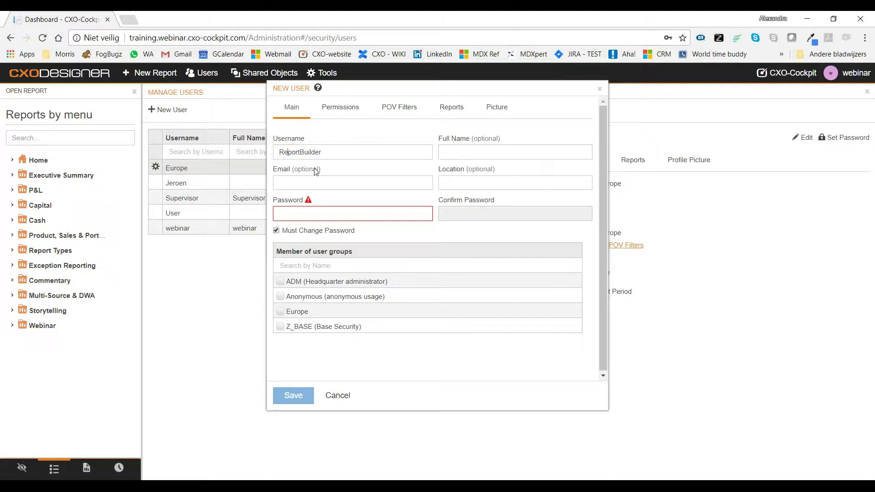
pyautogui.click(321, 212)
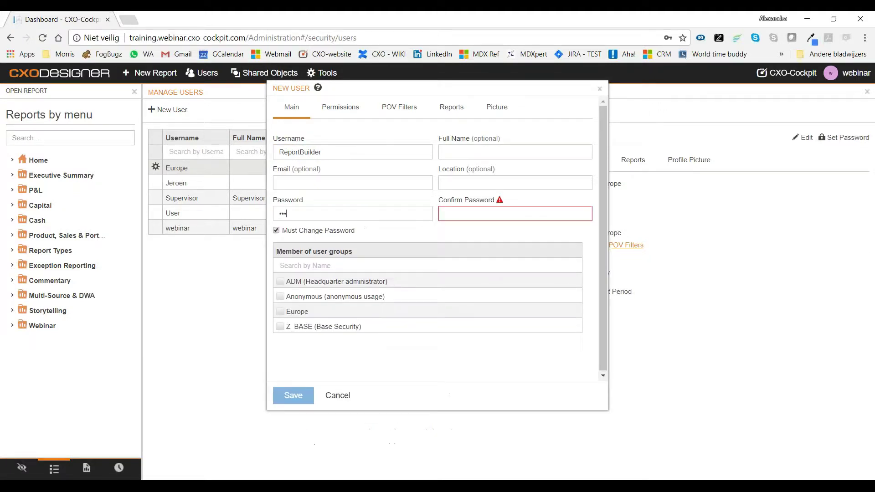
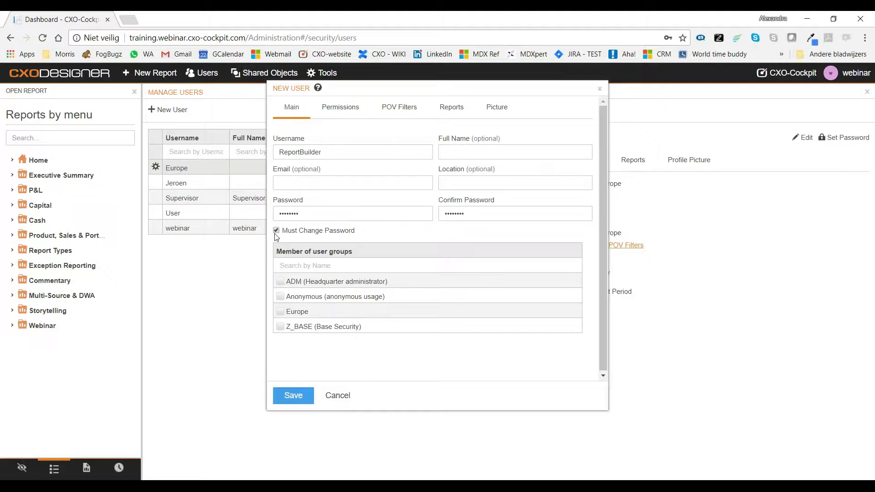
# Turn off Must Change Password, add Z_BASE membership and grant Report Builder permission.
pyautogui.click(276, 231)
pyautogui.click(280, 327)
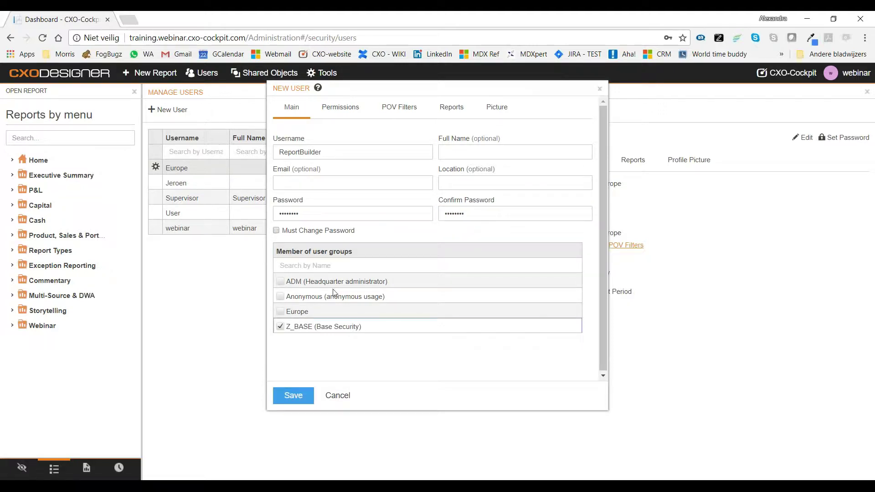
pyautogui.click(342, 112)
pyautogui.click(447, 163)
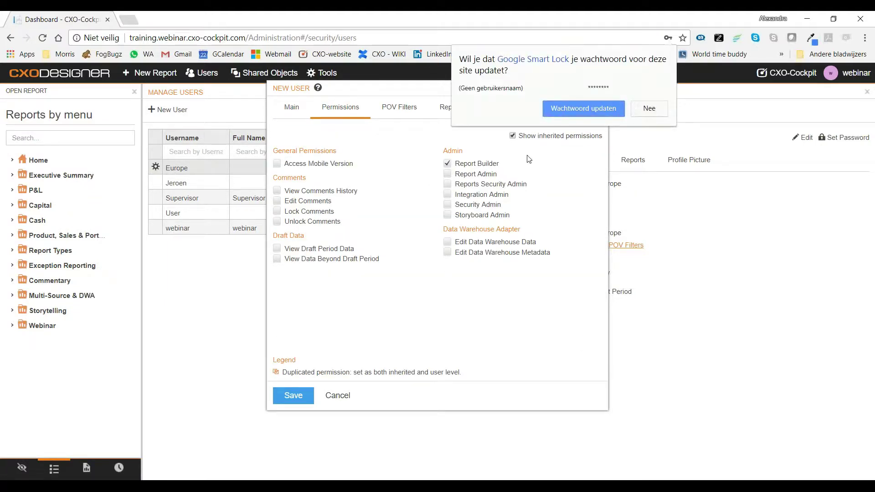
pyautogui.click(655, 109)
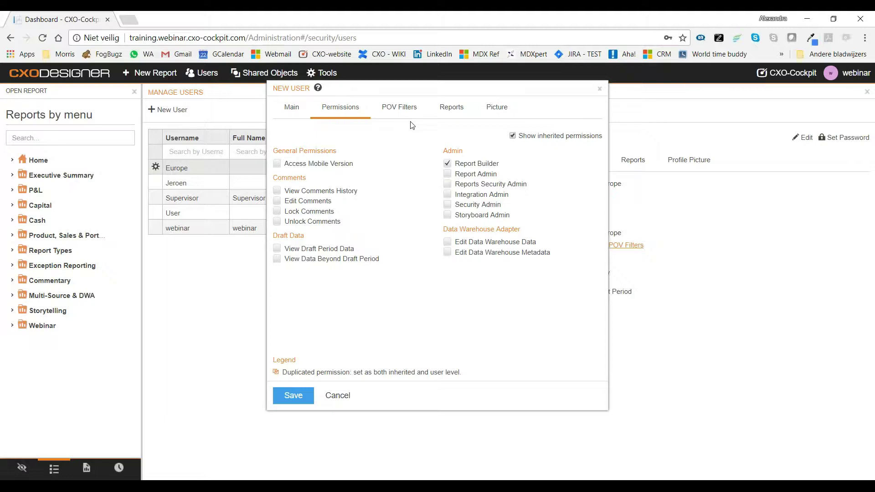
# Give the user full access to the P&L menu and save the ReportBuilder user.
pyautogui.click(444, 108)
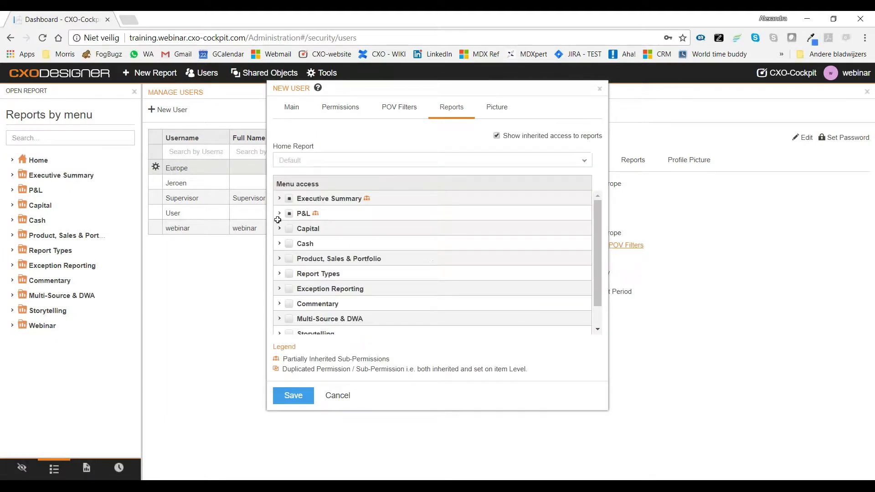
pyautogui.click(289, 214)
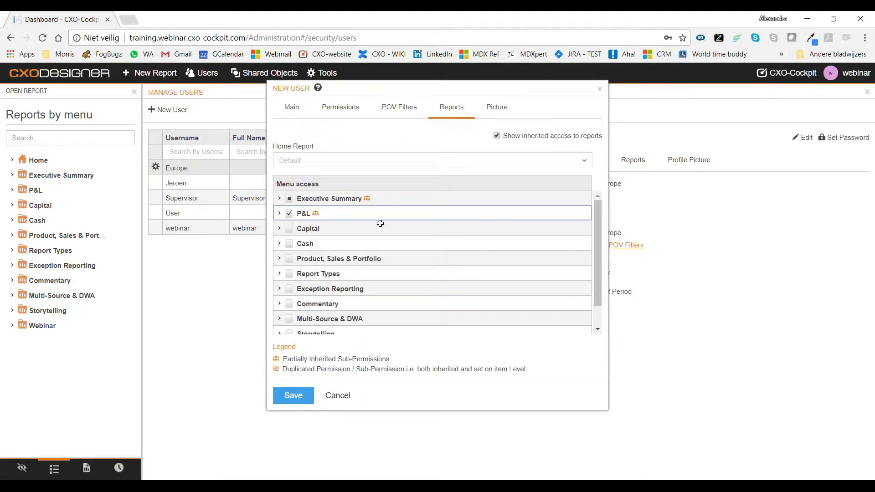
pyautogui.click(293, 396)
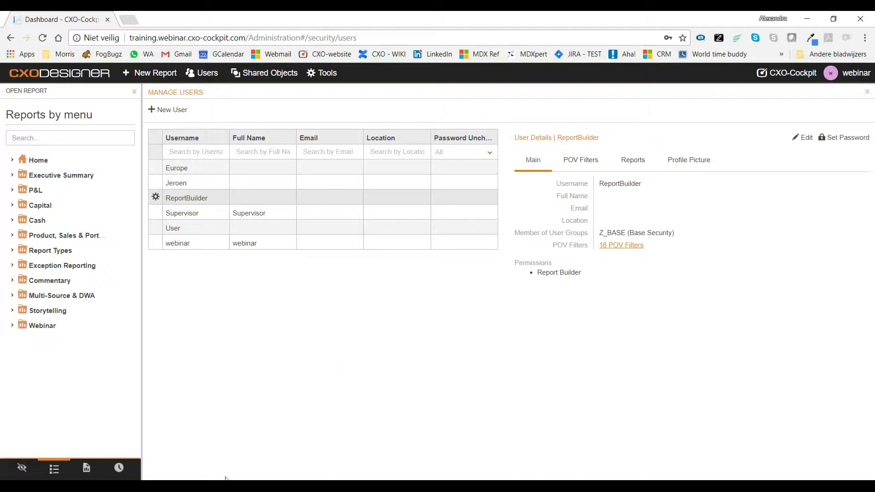
pyautogui.click(298, 487)
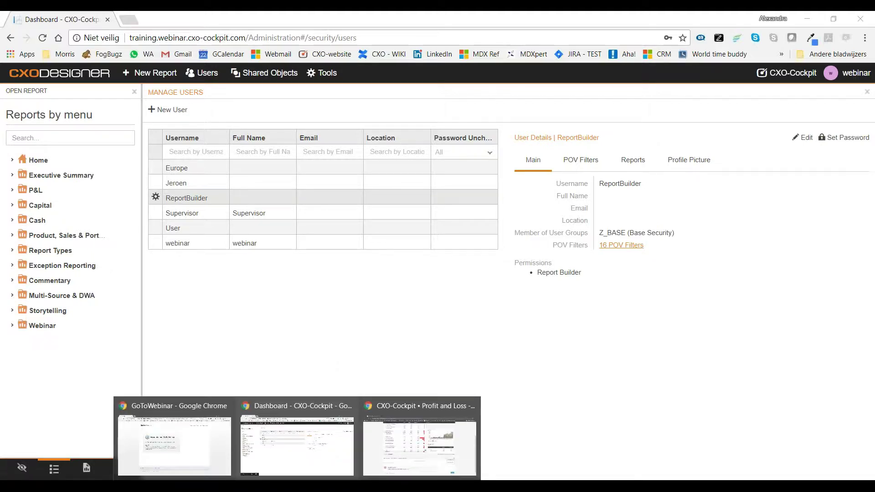
# Log out of the Profit and Loss window and sign in as the ReportBuilder user.
pyautogui.click(419, 444)
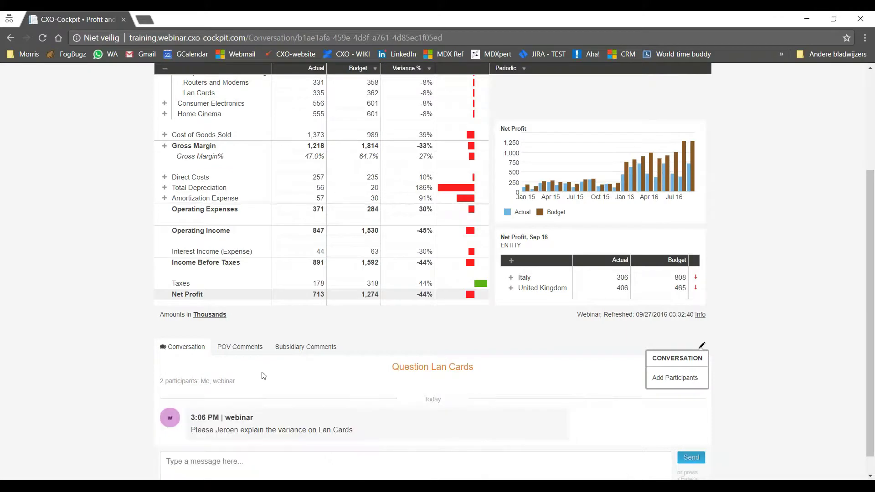
pyautogui.scroll(3, 857, 76)
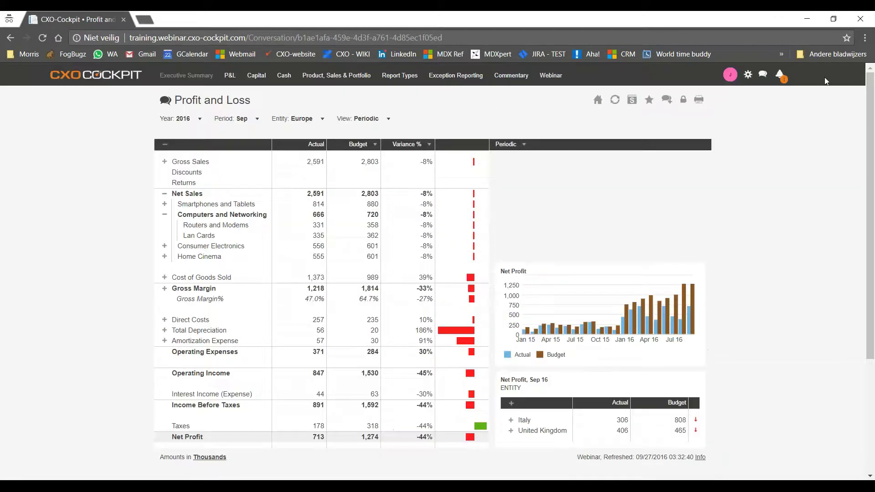
pyautogui.click(731, 76)
pyautogui.click(715, 130)
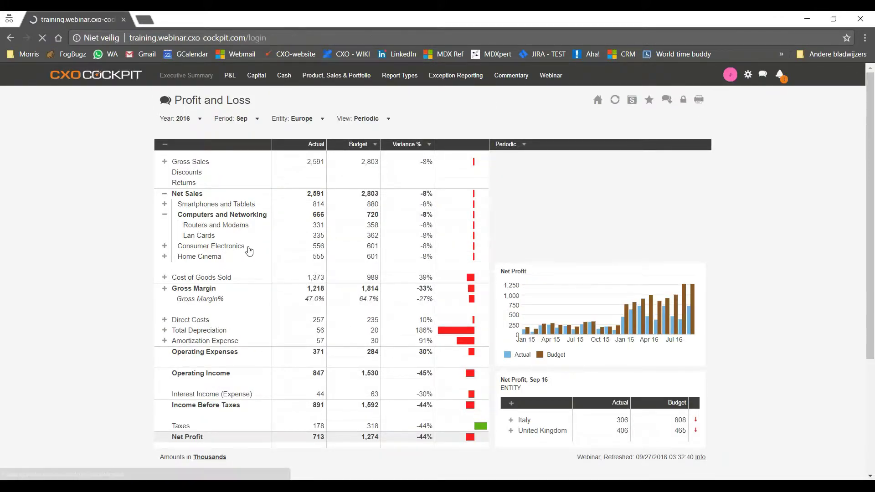
pyautogui.write('repor')
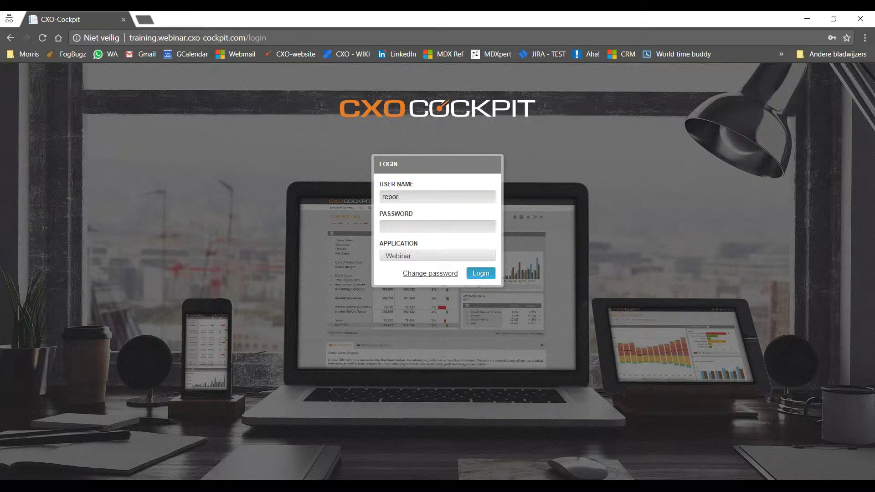
pyautogui.write('tbuilde*****')
pyautogui.click(488, 273)
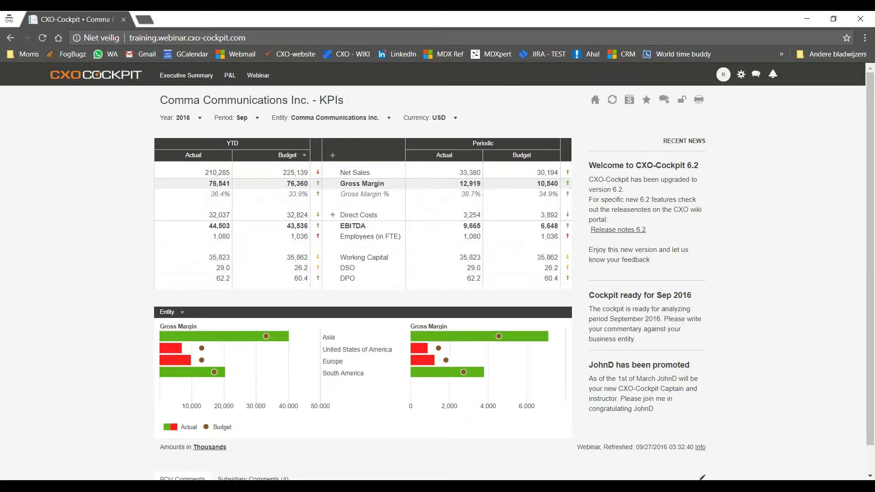
pyautogui.click(741, 74)
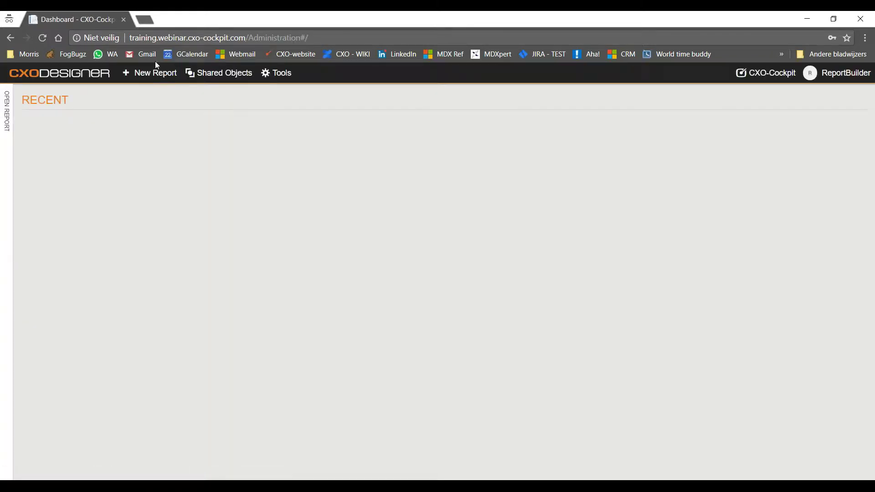
# Create a Multi-Column report named 'New report as report builder'.
pyautogui.click(152, 73)
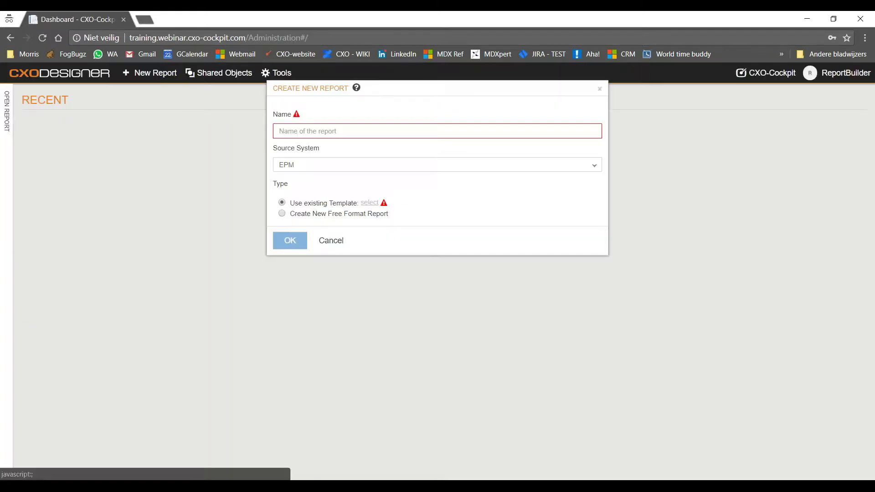
pyautogui.click(307, 131)
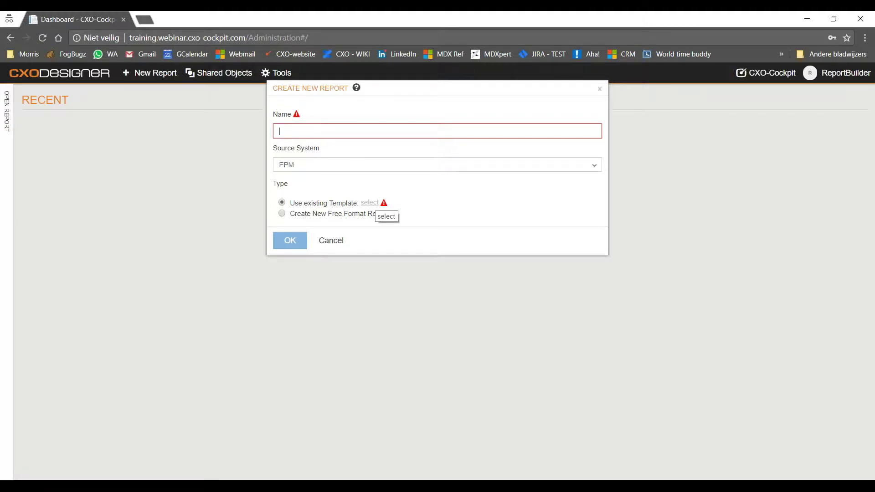
pyautogui.write('New report as report ')
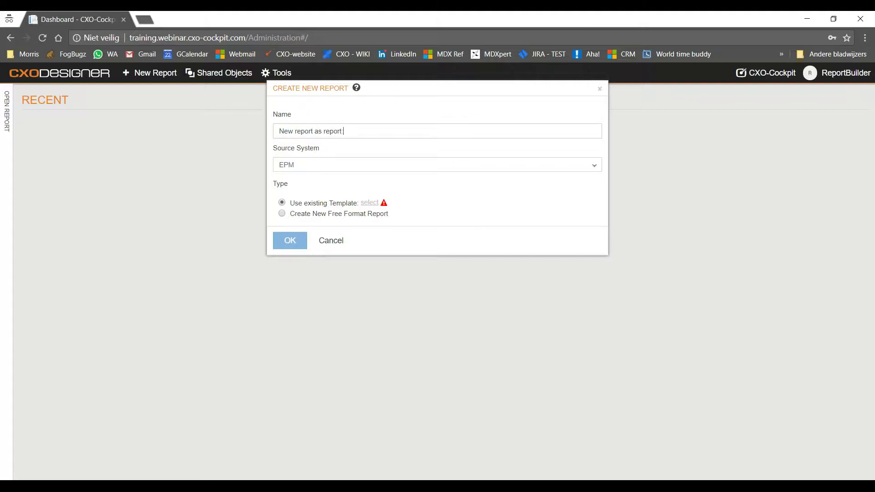
pyautogui.write('buil;derer')
pyautogui.click(367, 203)
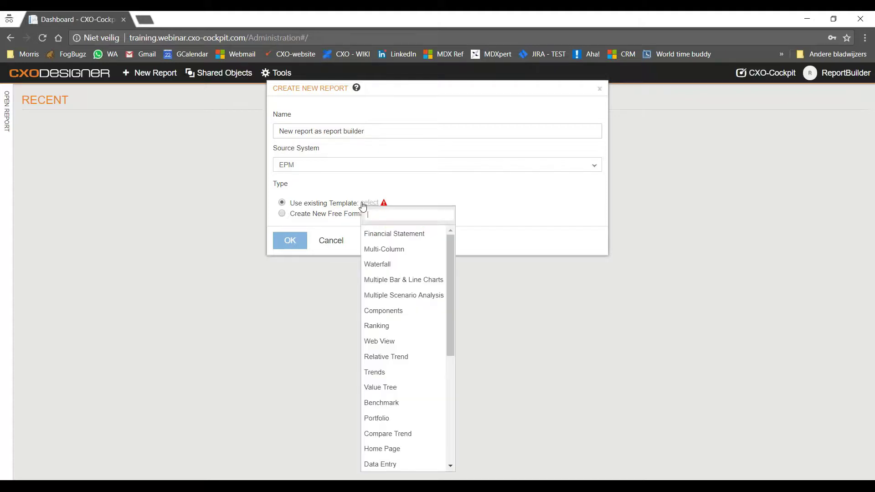
pyautogui.click(364, 248)
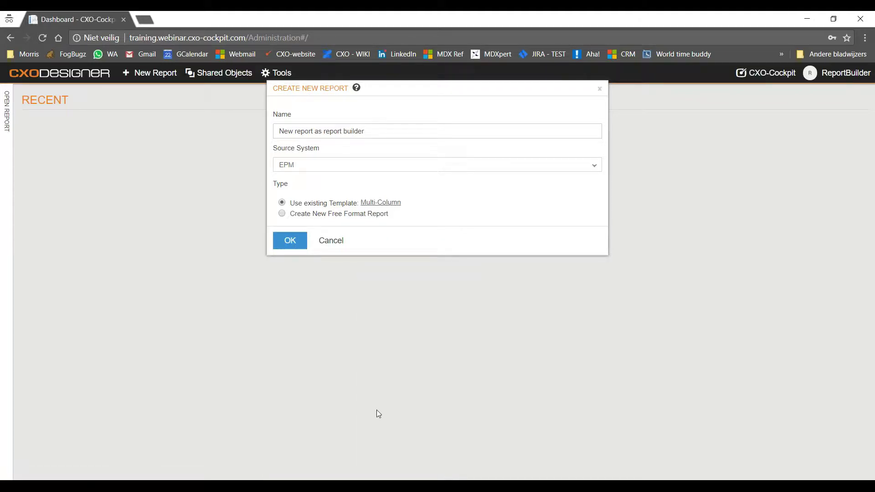
pyautogui.press('Return')
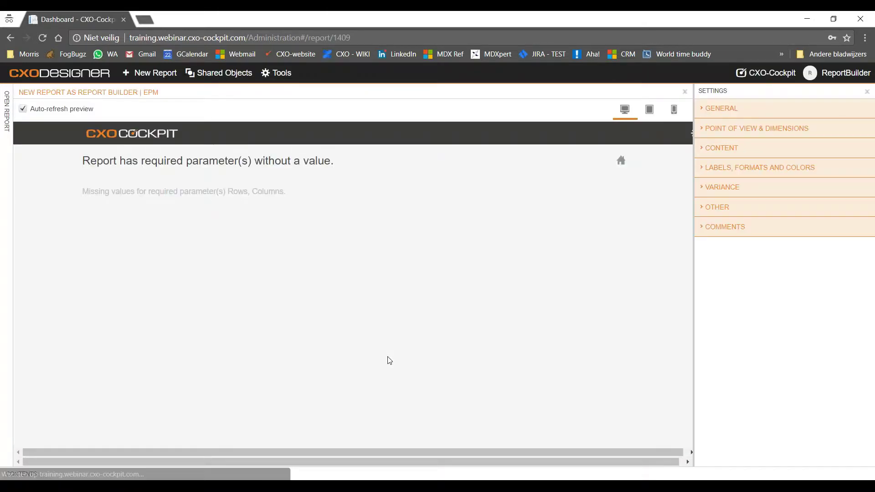
# Set the report rows to the Profit and Loss list.
pyautogui.click(731, 148)
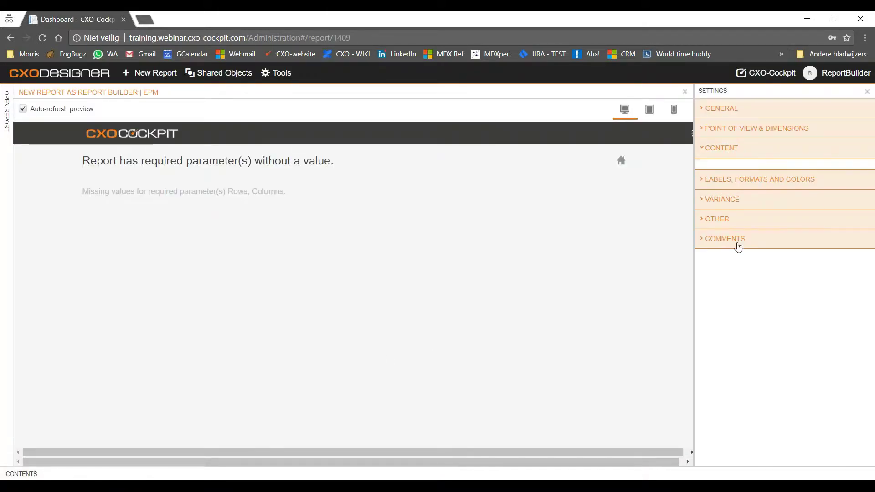
pyautogui.click(814, 187)
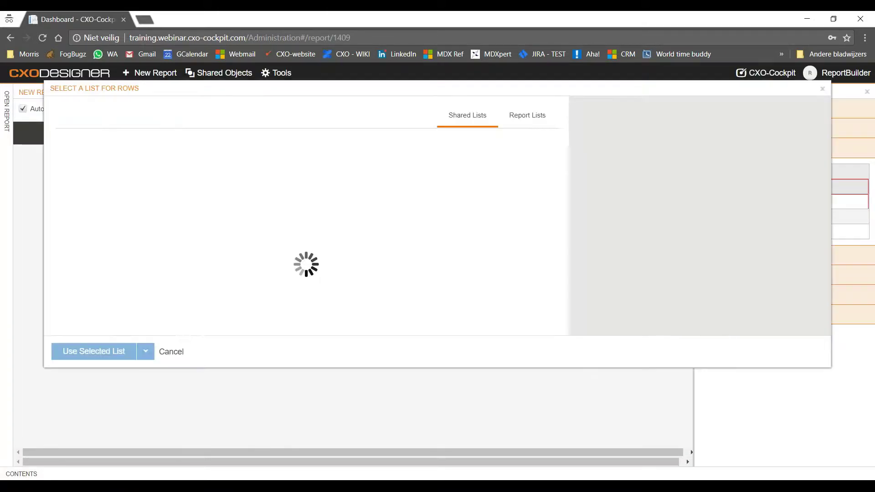
pyautogui.click(79, 295)
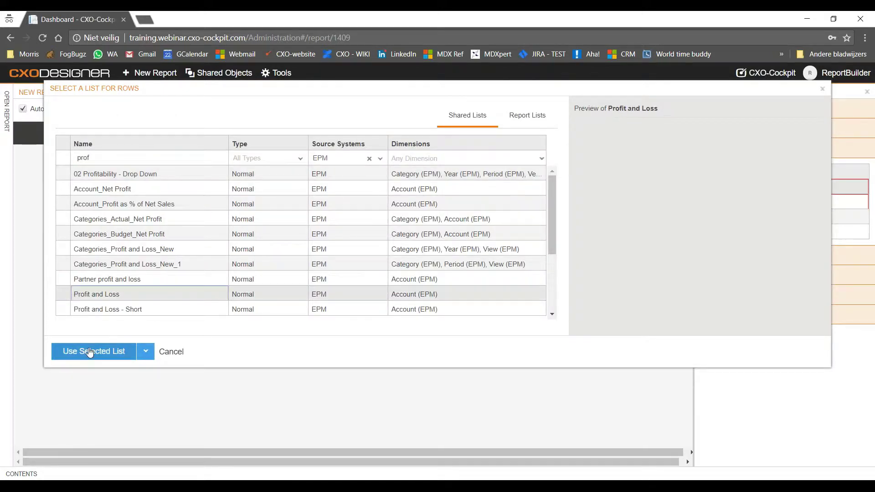
pyautogui.click(89, 352)
# Use the ___TimeSeries12 list for columns, then minimize the builder to reveal Manage Users.
pyautogui.click(786, 202)
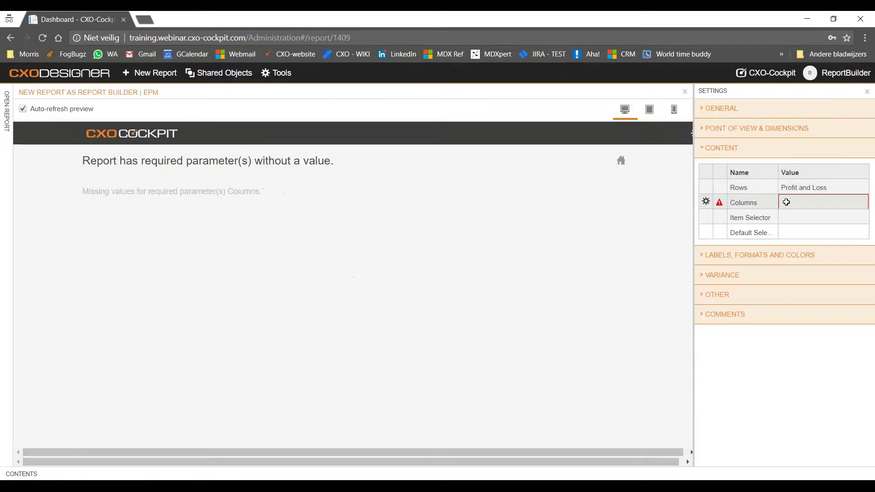
pyautogui.click(786, 202)
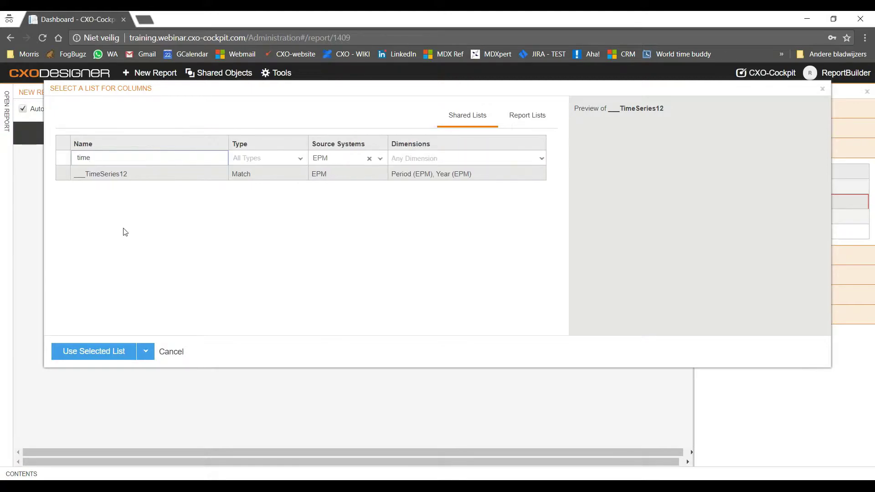
pyautogui.click(112, 351)
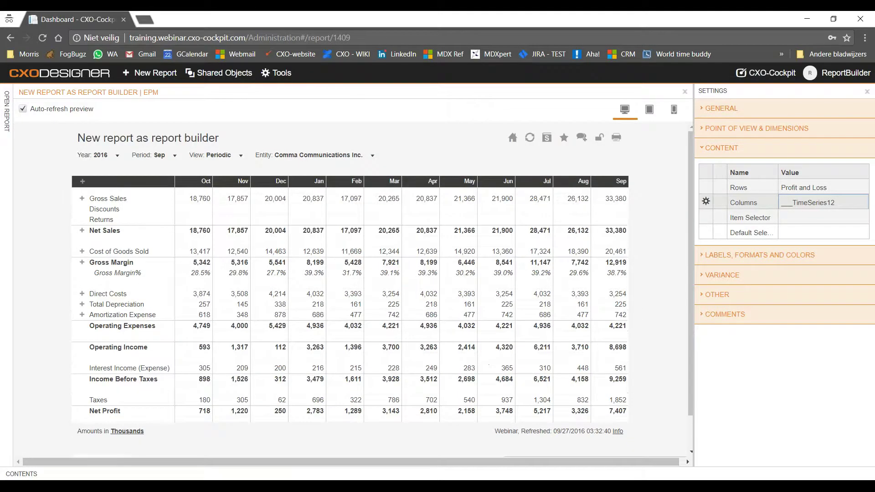
pyautogui.click(721, 108)
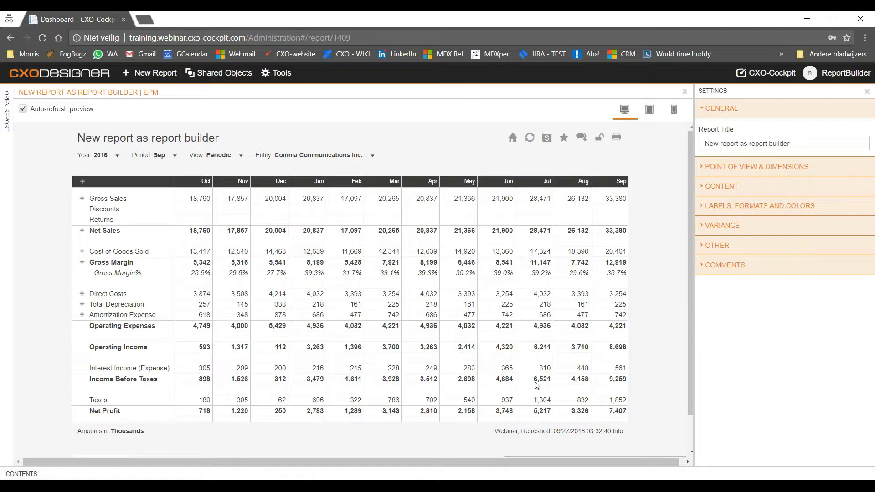
pyautogui.click(815, 20)
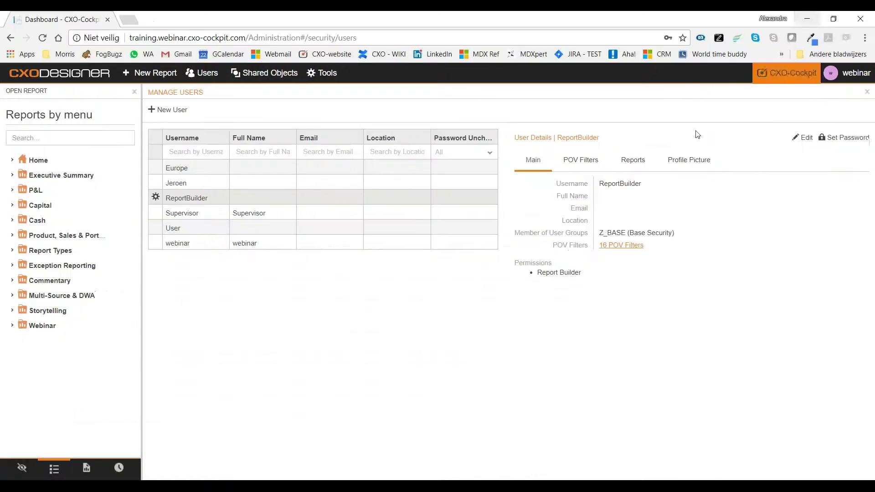
# Open the unpublished Multi-Column > ReportBuilder report and choose Place in menu from General settings.
pyautogui.click(22, 468)
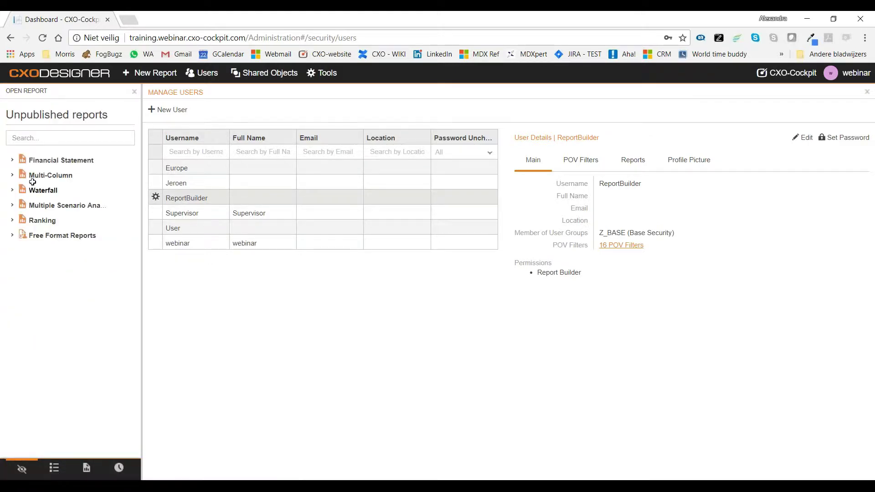
pyautogui.click(11, 174)
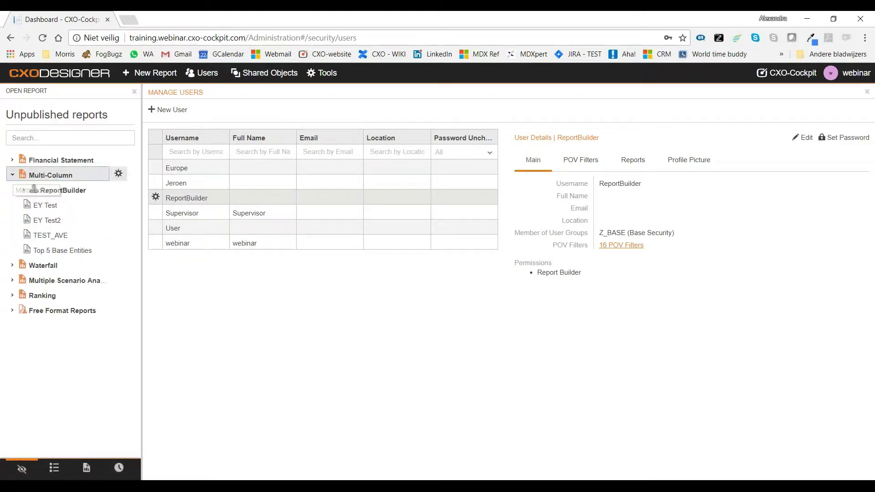
pyautogui.click(23, 190)
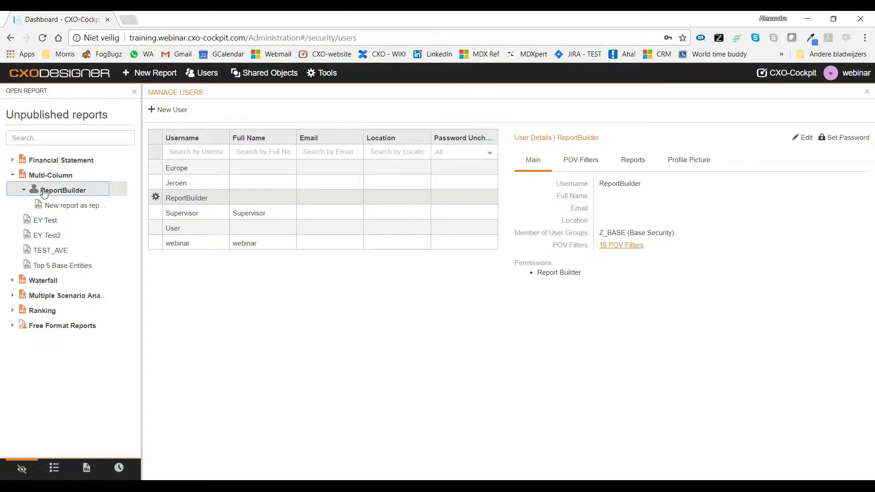
pyautogui.click(75, 206)
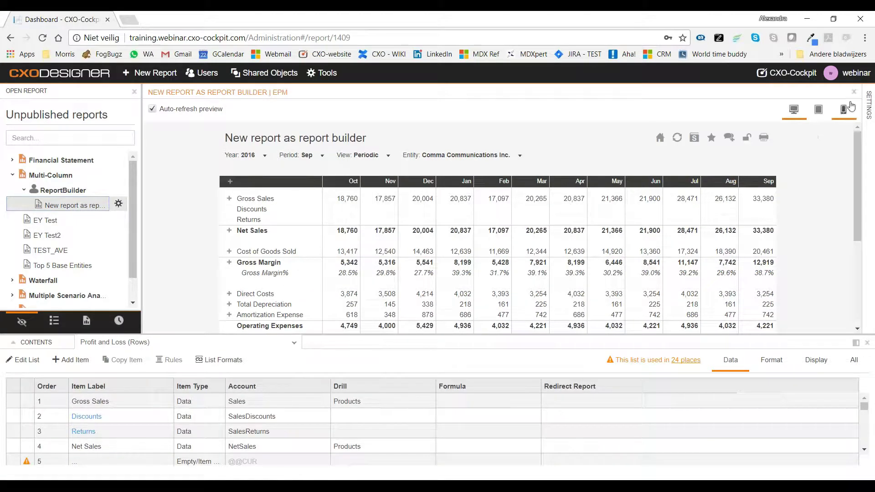
pyautogui.click(867, 118)
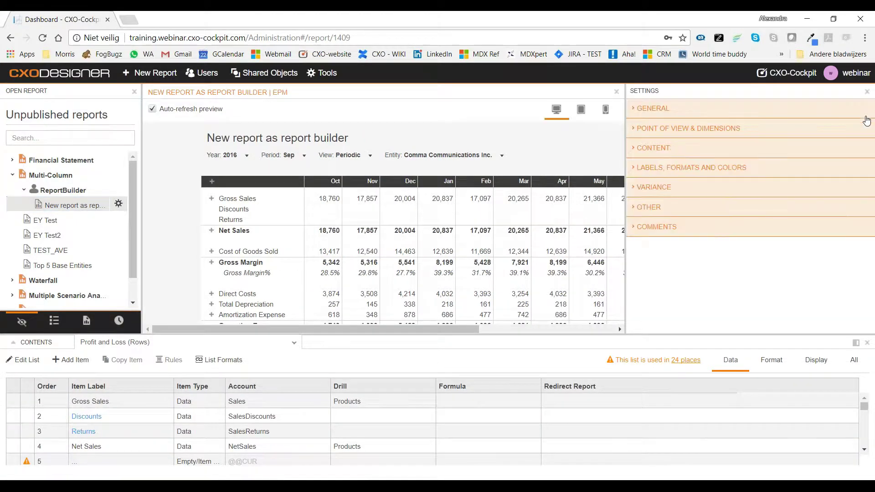
pyautogui.click(663, 110)
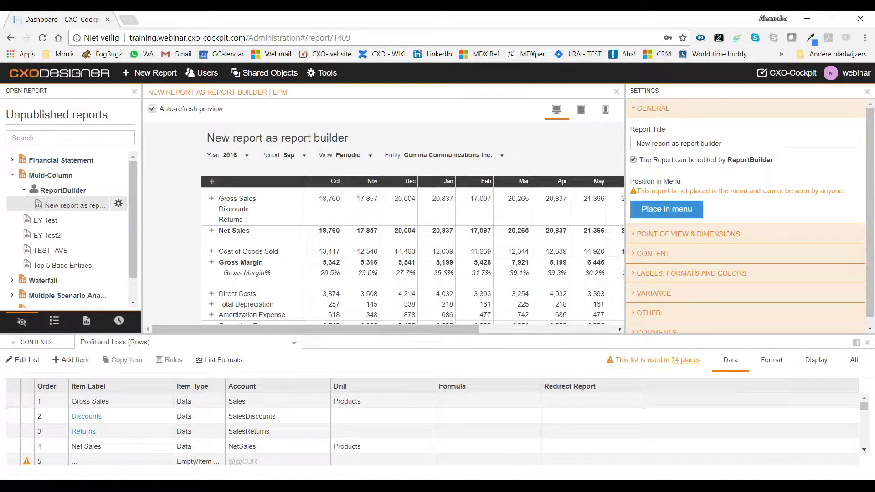
pyautogui.click(679, 211)
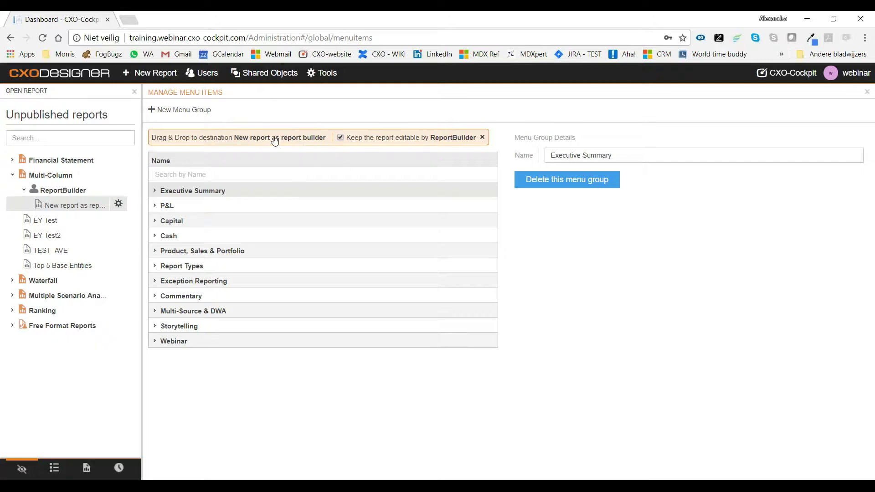
# Drop the report into the P&L menu group and make it visible to Z_BASE only.
pyautogui.moveTo(274, 141); pyautogui.dragTo(222, 204)
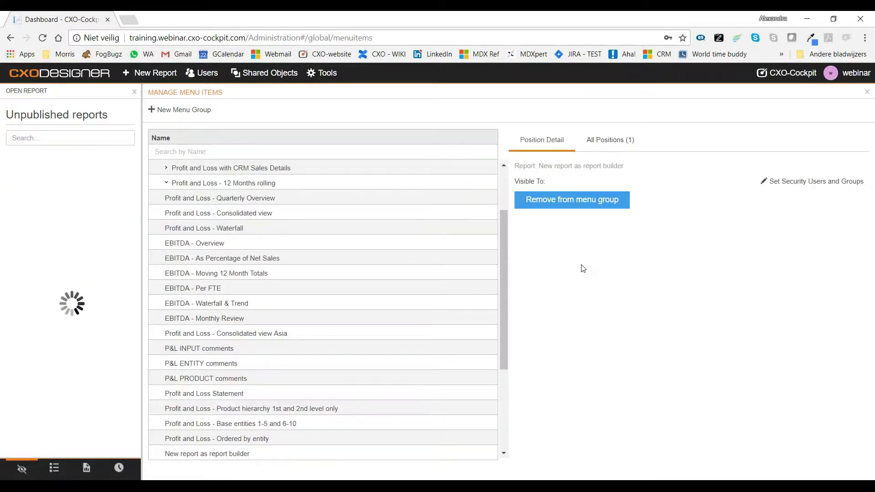
pyautogui.click(801, 182)
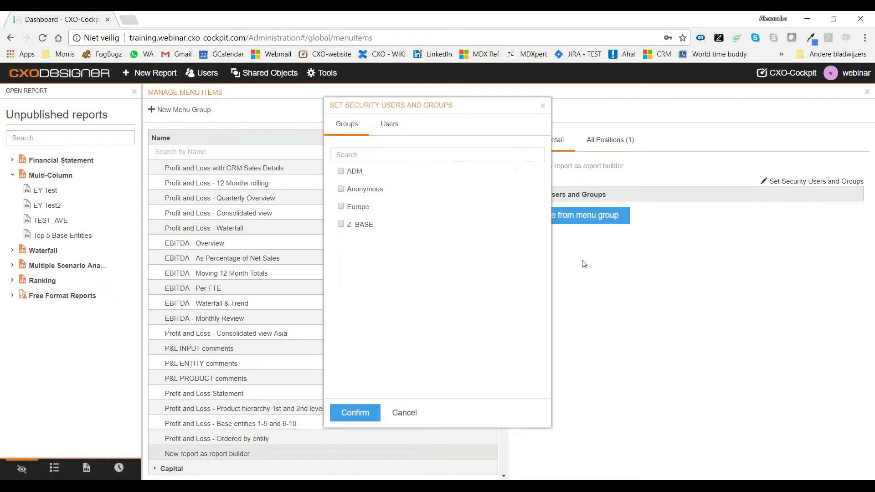
pyautogui.click(351, 172)
pyautogui.click(390, 124)
pyautogui.click(344, 123)
pyautogui.click(341, 224)
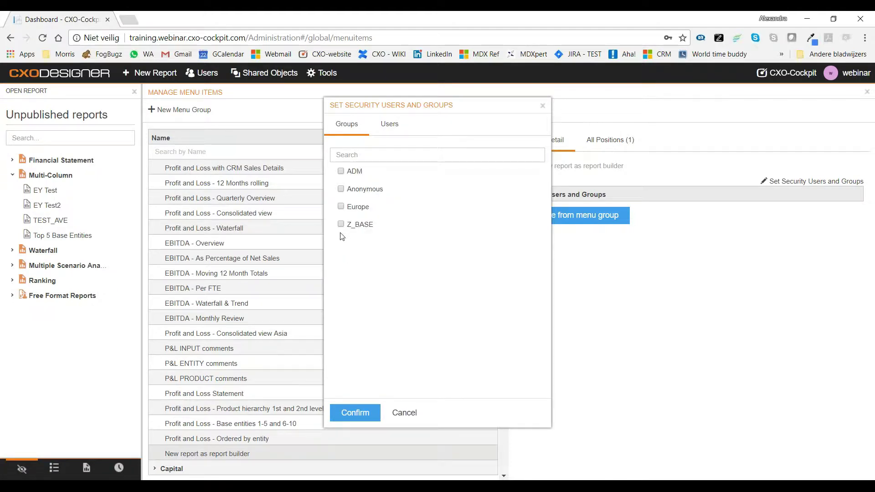
pyautogui.click(357, 413)
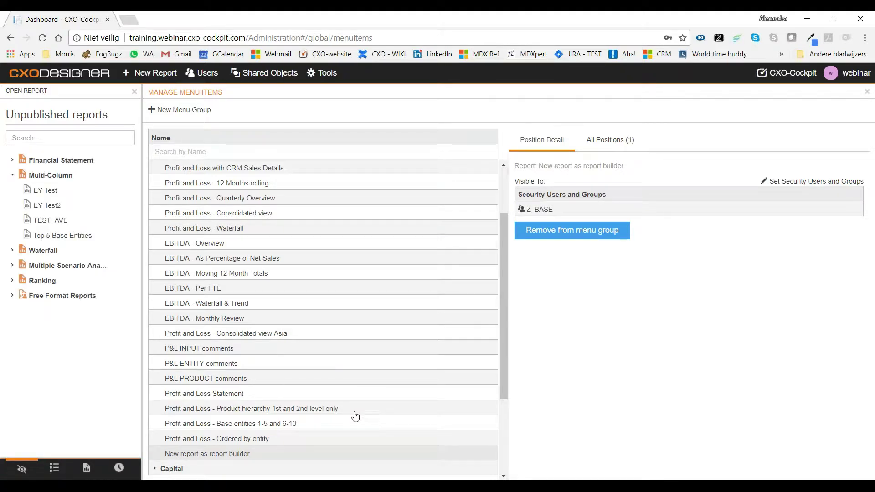
pyautogui.click(435, 453)
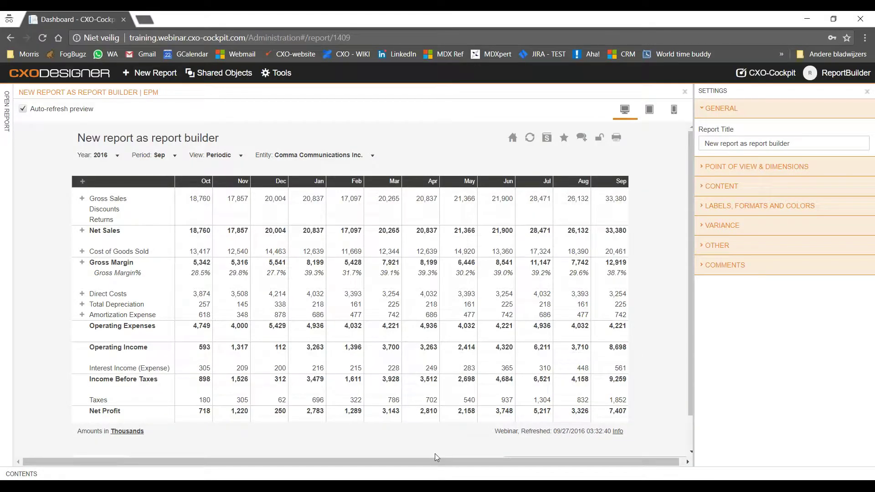
# Refresh the ReportBuilder window and check the new report appears under P&L.
pyautogui.press('F5')
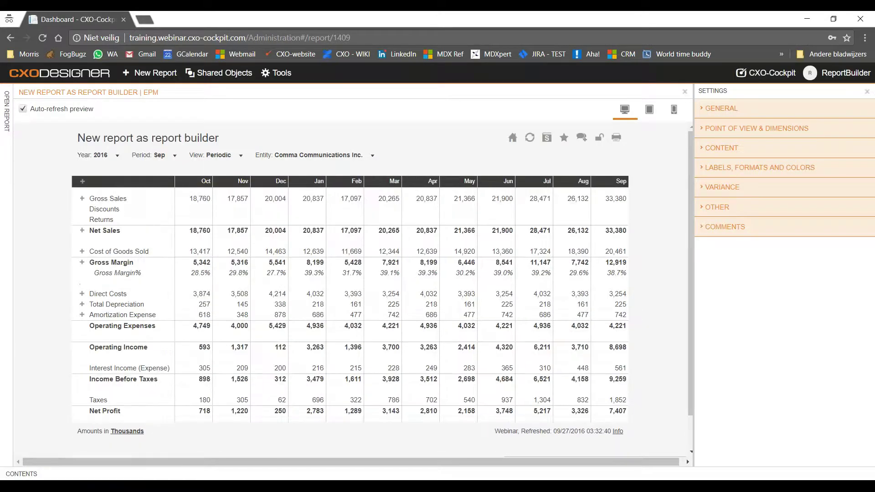
pyautogui.click(722, 113)
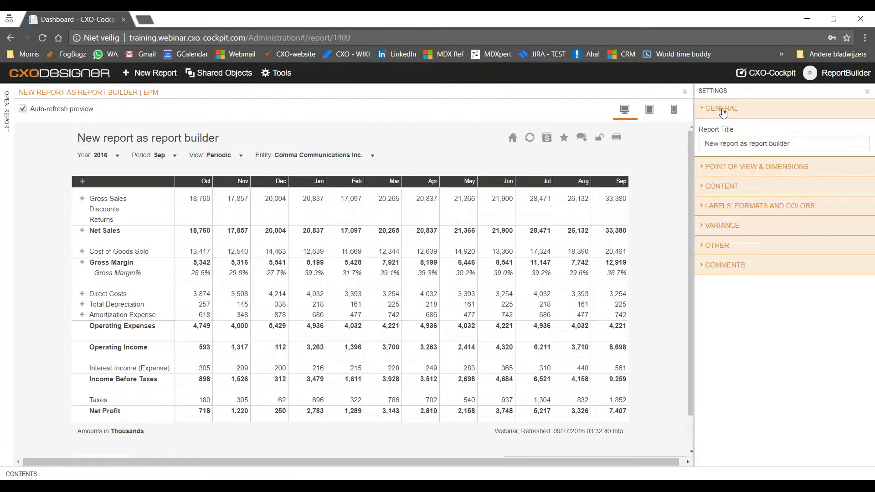
pyautogui.click(8, 114)
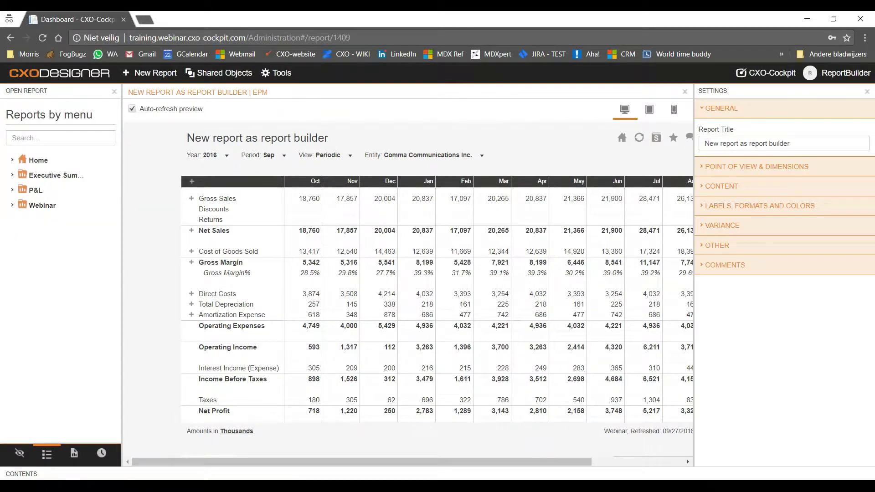
pyautogui.click(35, 190)
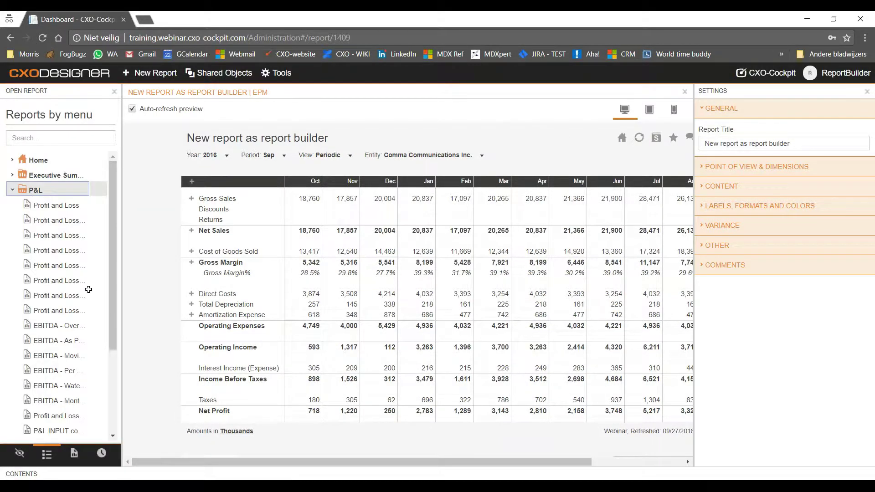
pyautogui.scroll(-3, 115, 334)
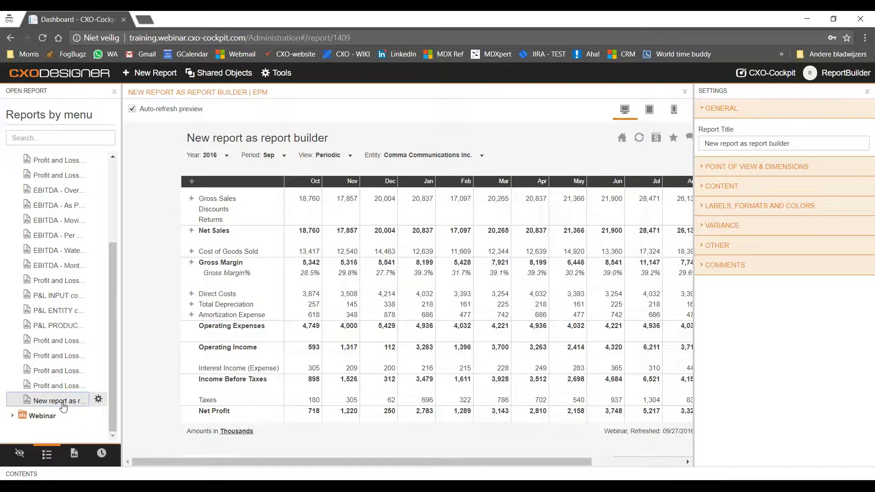
pyautogui.press('F5')
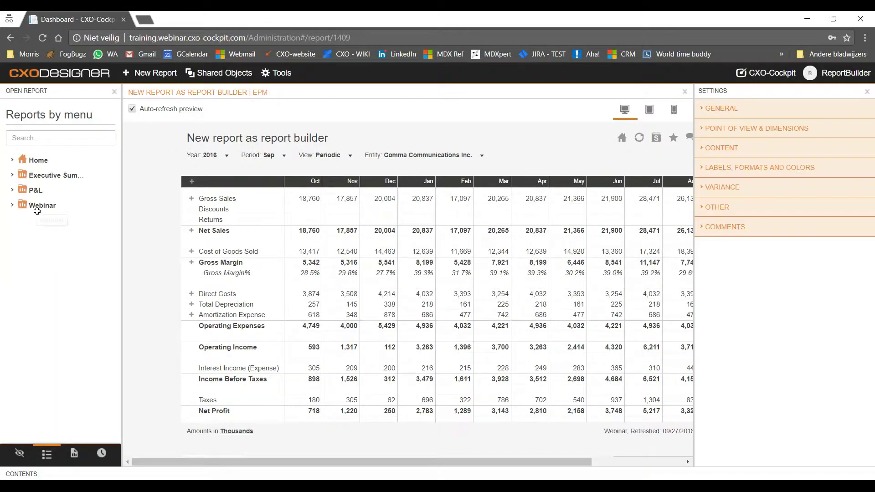
pyautogui.click(734, 148)
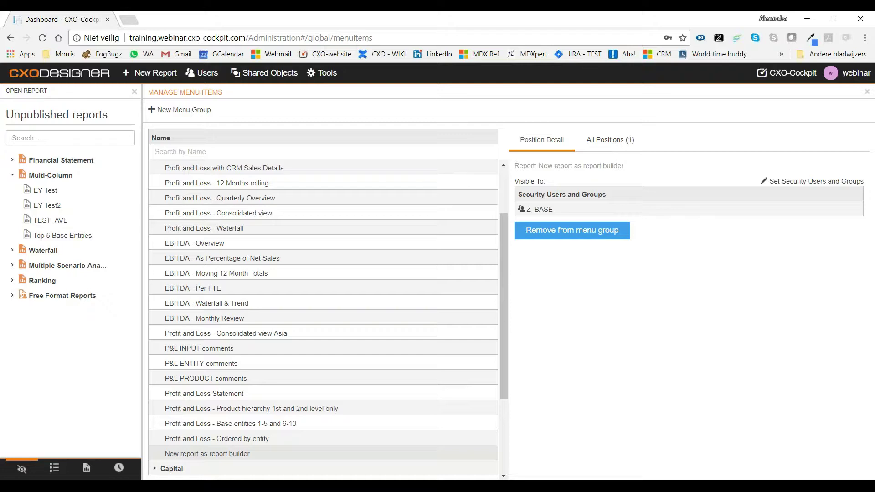
# Bring the PowerPoint slide show back and advance two slides to Best practices.
pyautogui.moveTo(629, 481)
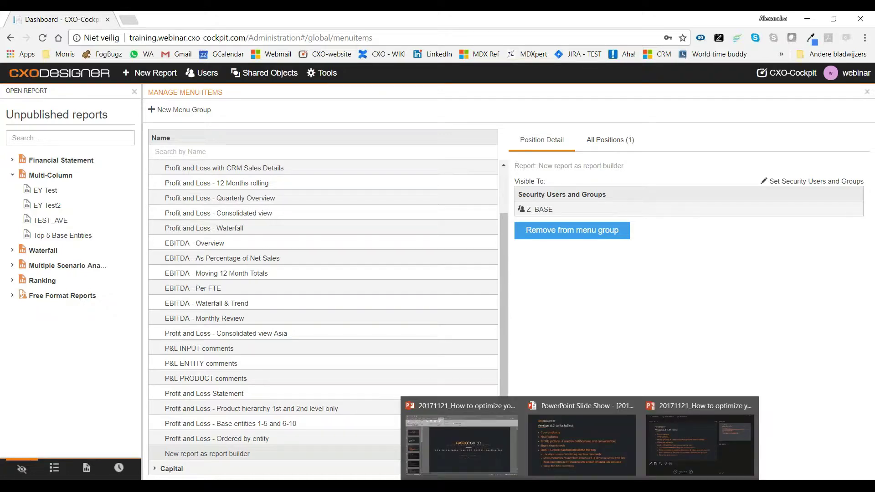
pyautogui.click(576, 459)
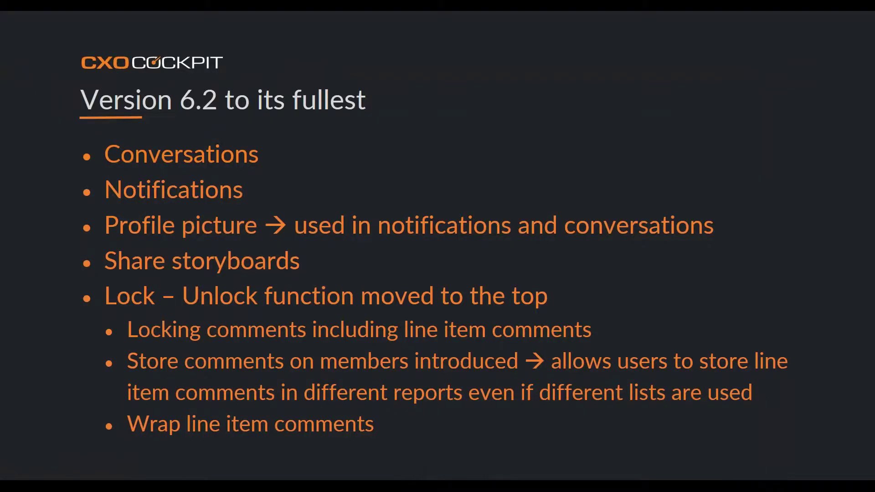
pyautogui.press('Right')
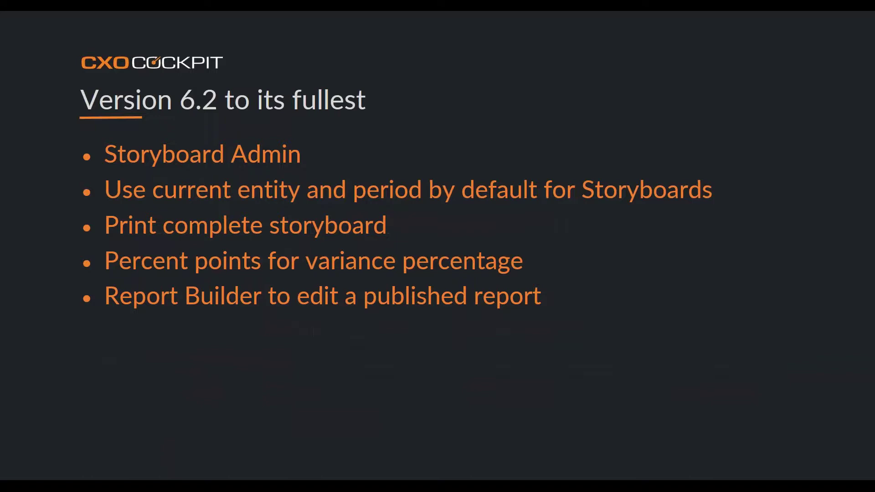
pyautogui.press('Right')
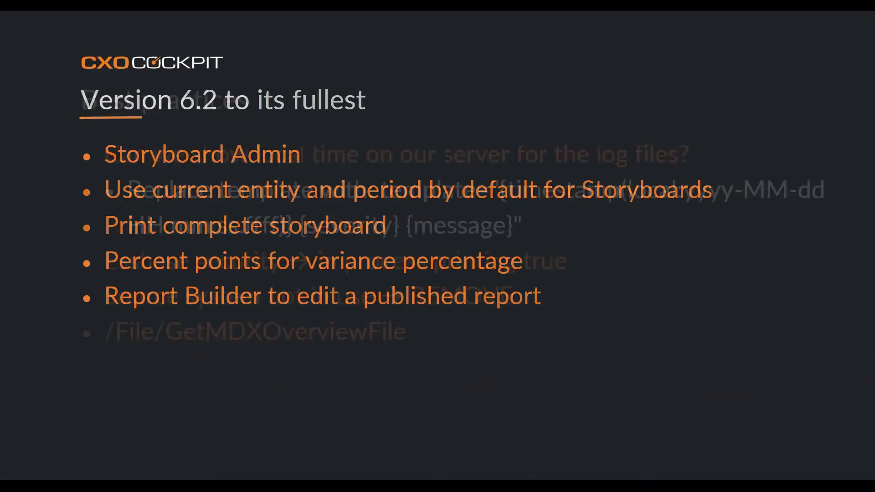
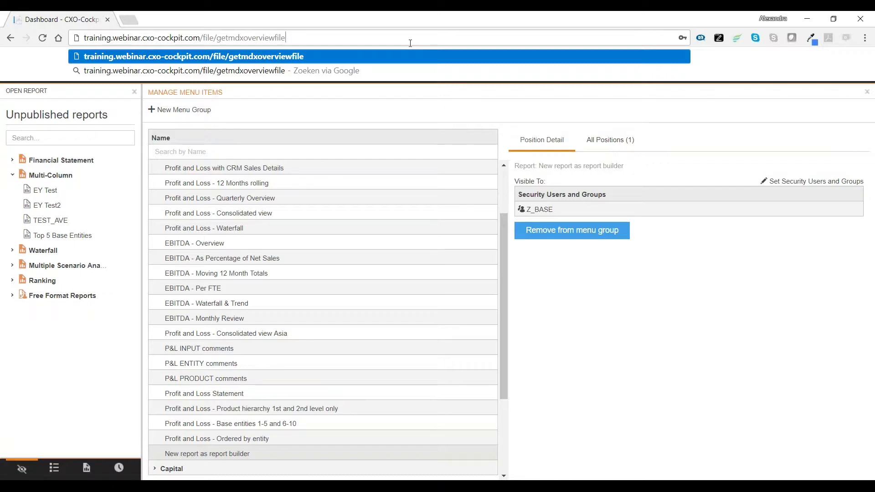
# Download MdxOverview_20171123.txt and open it maximized in Notepad.
pyautogui.press('Return')
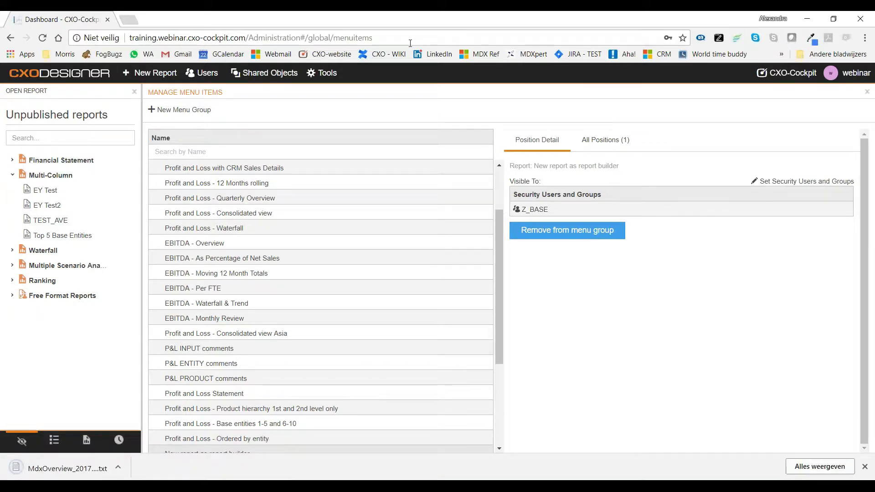
pyautogui.click(78, 474)
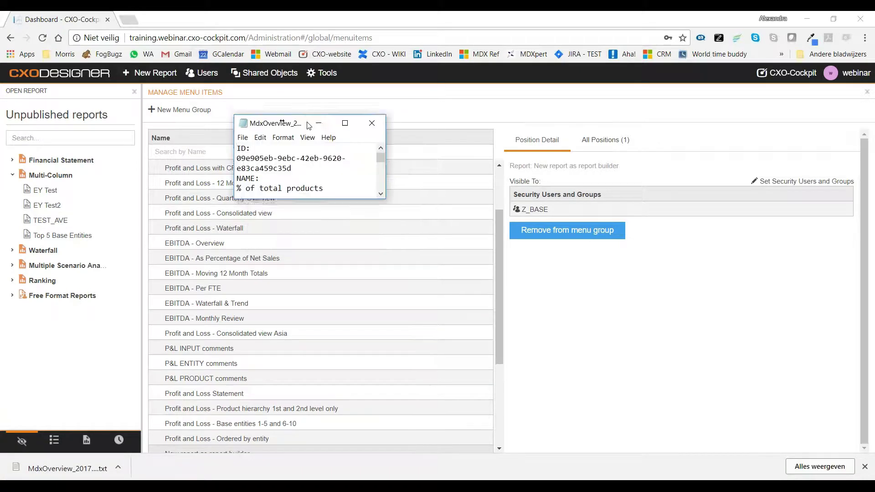
pyautogui.click(343, 121)
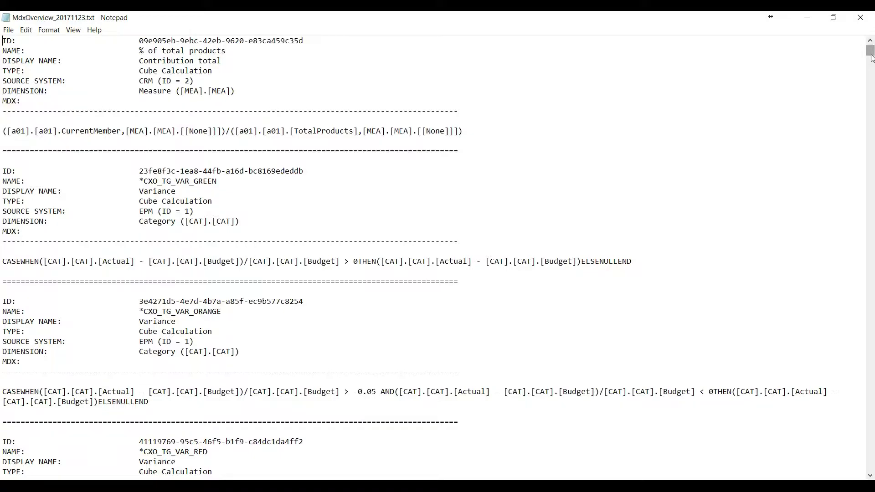
# Scroll MdxOverview_20171123.txt down to the Top 5 Products Net Margin and Net Sales MDX List subsets.
pyautogui.click(874, 87)
pyautogui.moveTo(873, 86); pyautogui.dragTo(871, 462)
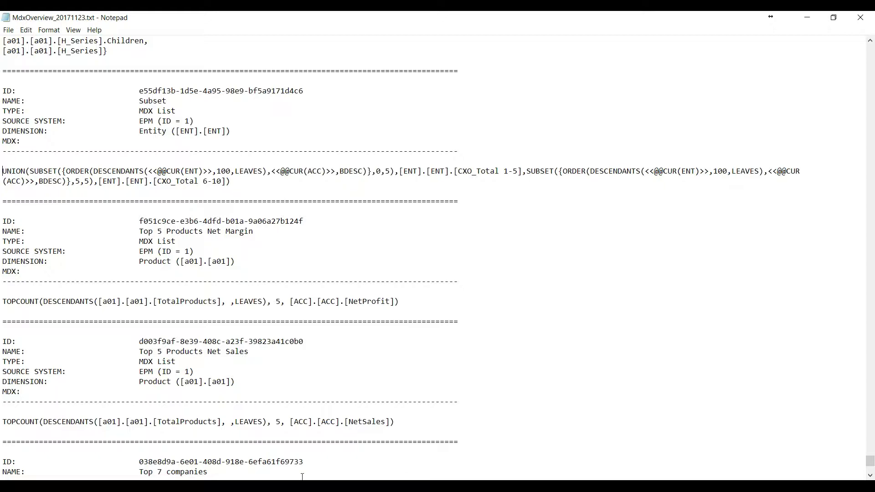
# Switch from Notepad back to the running PowerPoint slide show.
pyautogui.moveTo(579, 487)
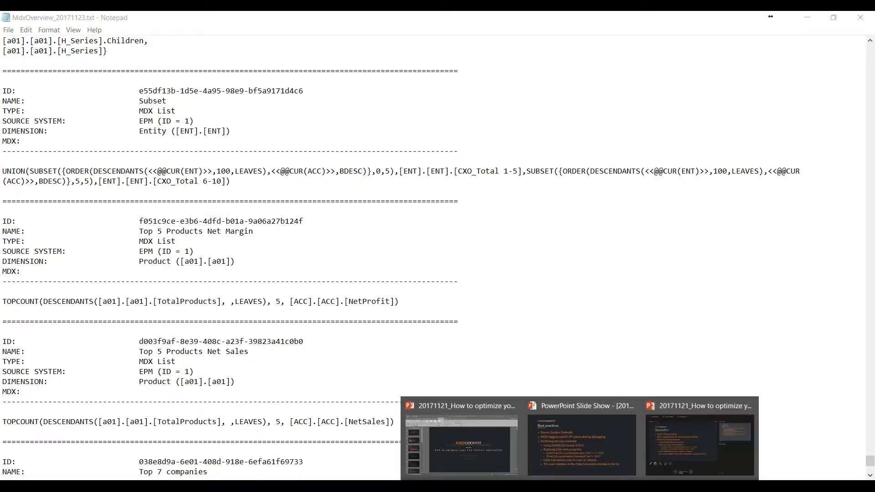
pyautogui.click(577, 466)
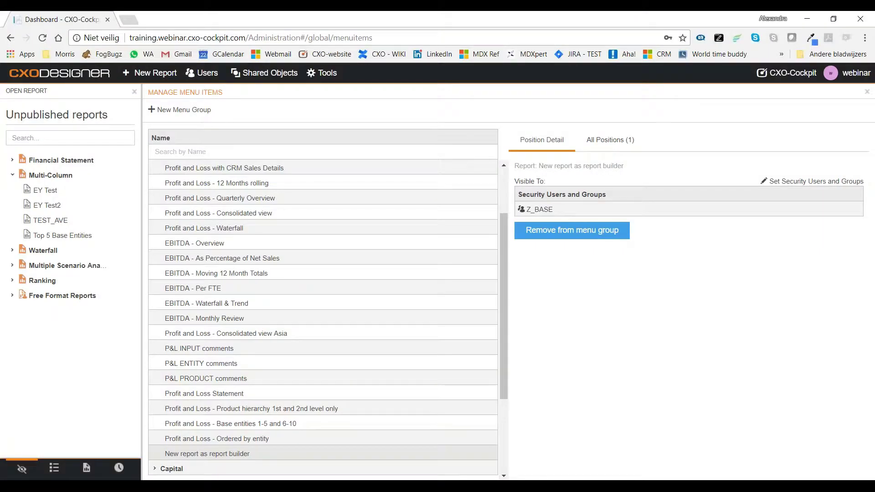
# Open Source System Defaults, glance at CRM, then expand EPM's Default Point of View and Comments sections.
pyautogui.click(326, 73)
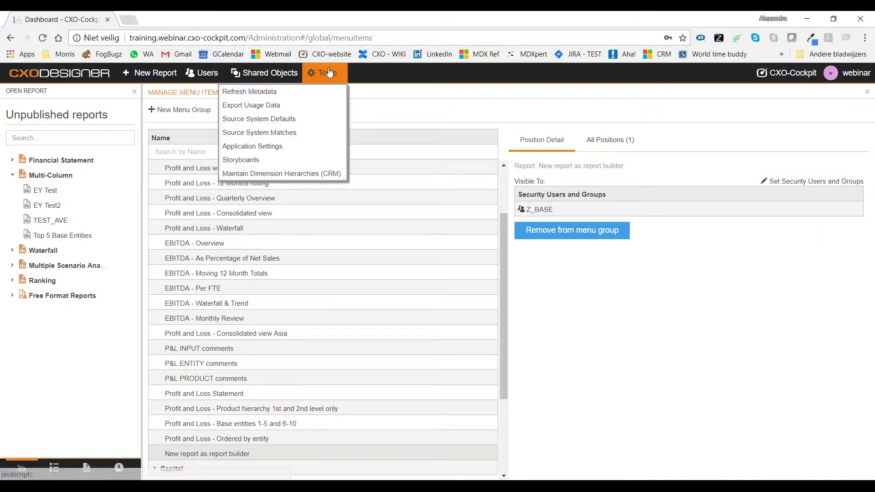
pyautogui.click(287, 120)
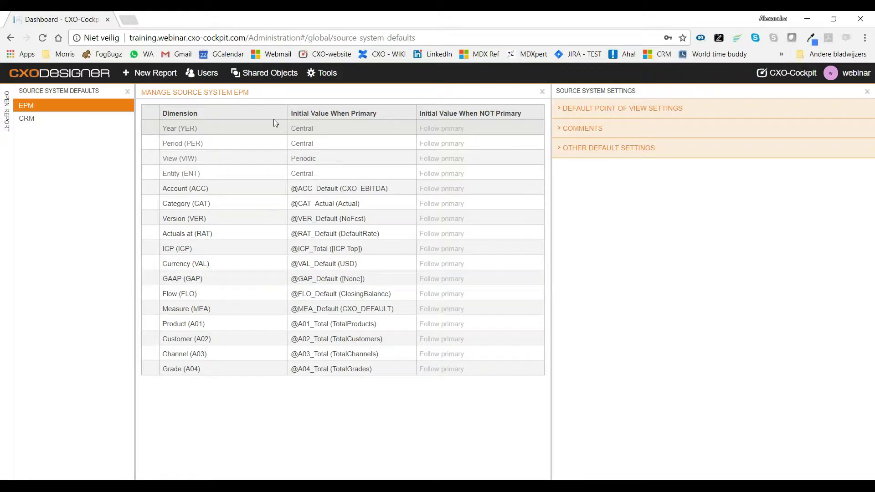
pyautogui.click(29, 123)
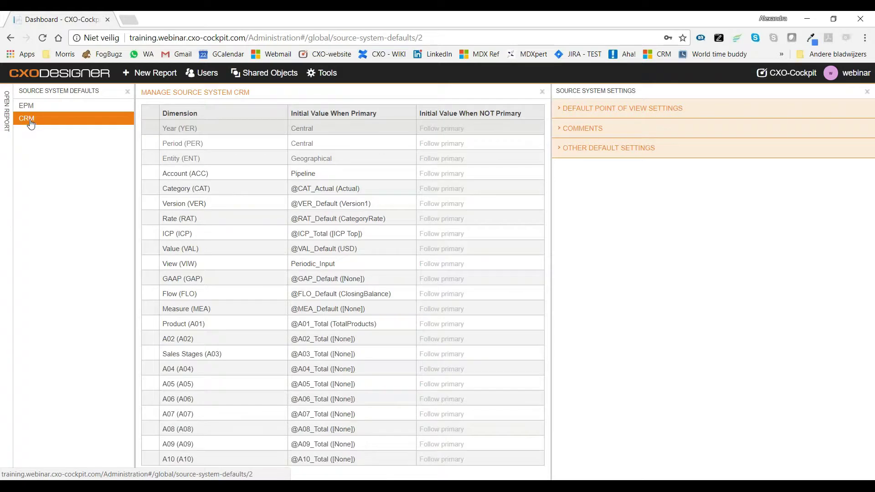
pyautogui.click(29, 107)
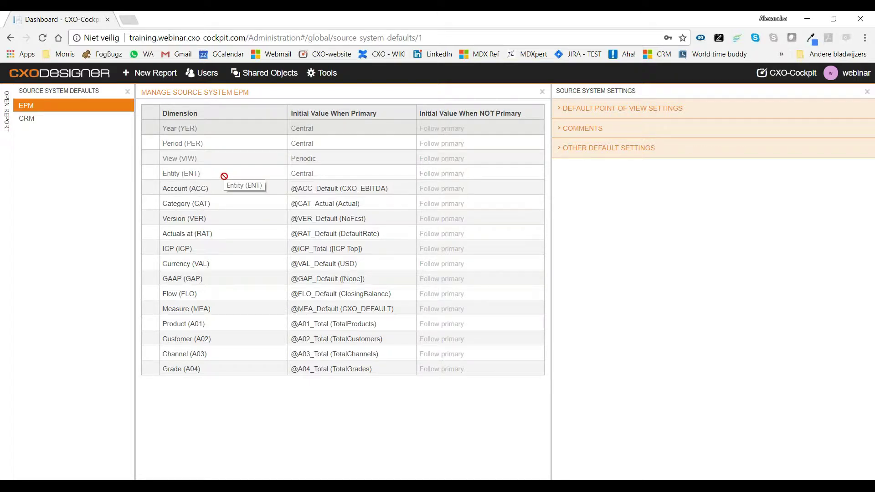
pyautogui.click(617, 109)
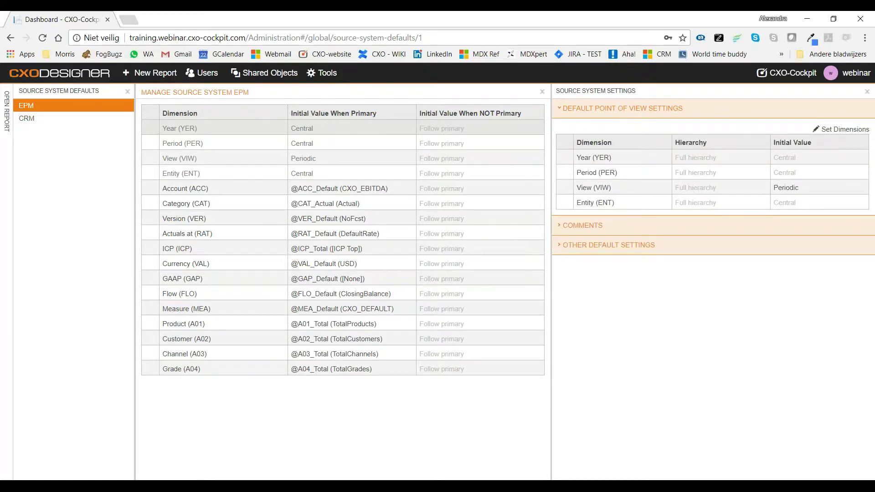
pyautogui.click(582, 226)
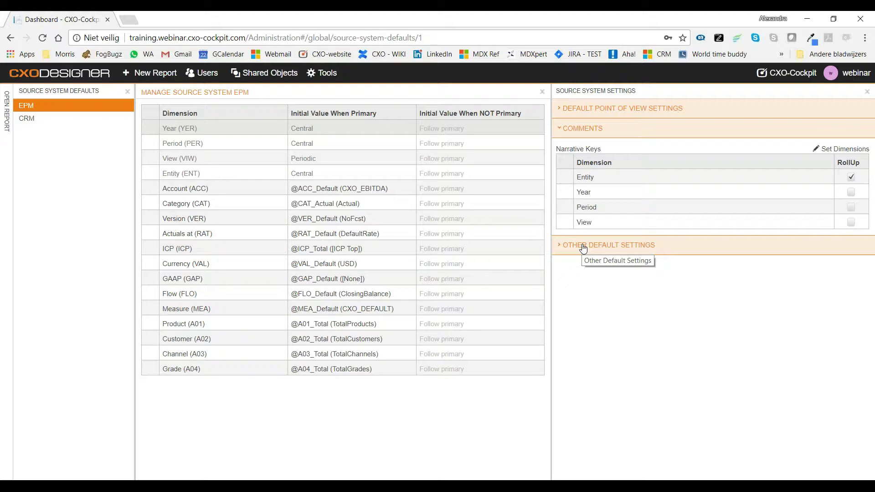
# Expand EPM's Other Default Settings and scroll through values like Scale Thousands, Precision 0, Frequency M.
pyautogui.click(584, 246)
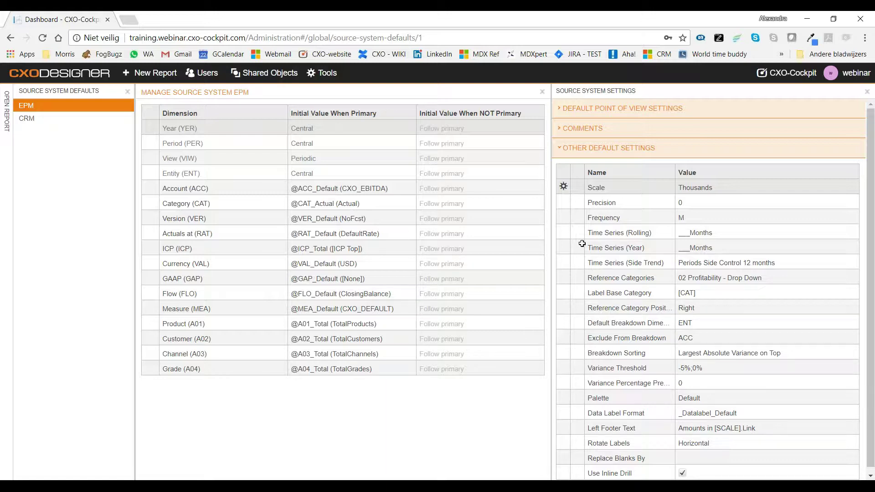
pyautogui.scroll(-1, 796, 294)
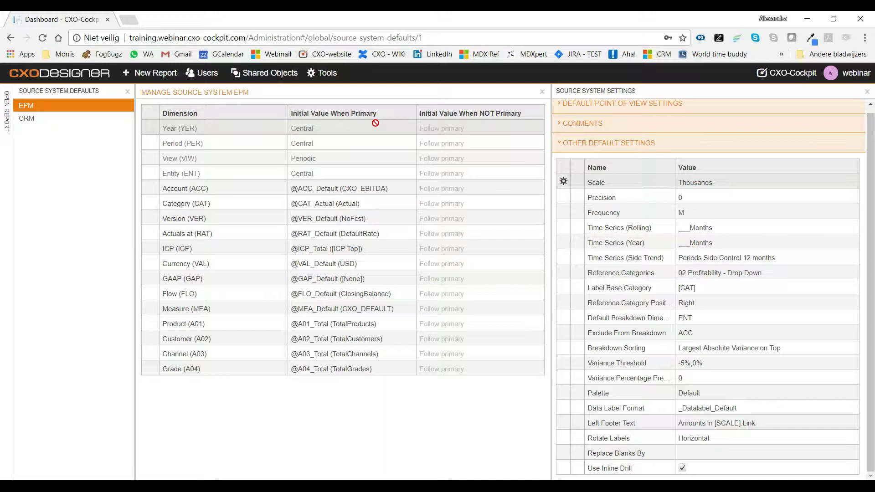
# Open Application Settings, review the General options including Maximum Depth 99, then view Report Previews.
pyautogui.click(323, 73)
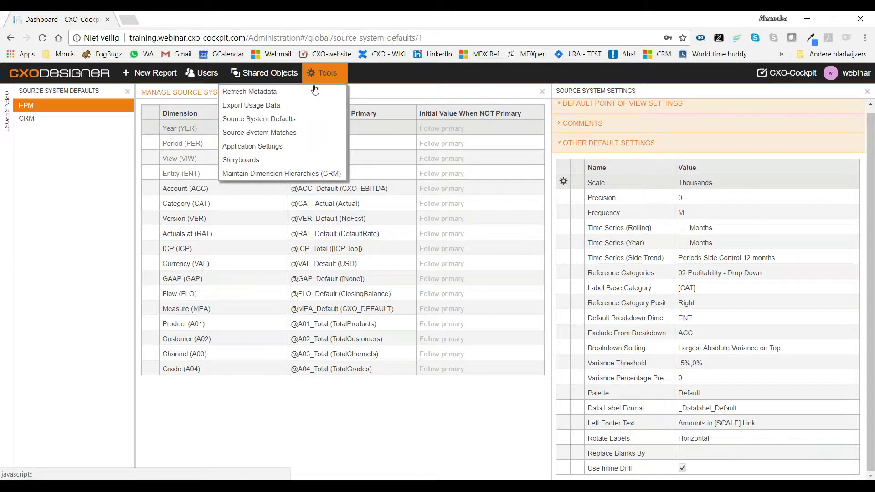
pyautogui.click(259, 147)
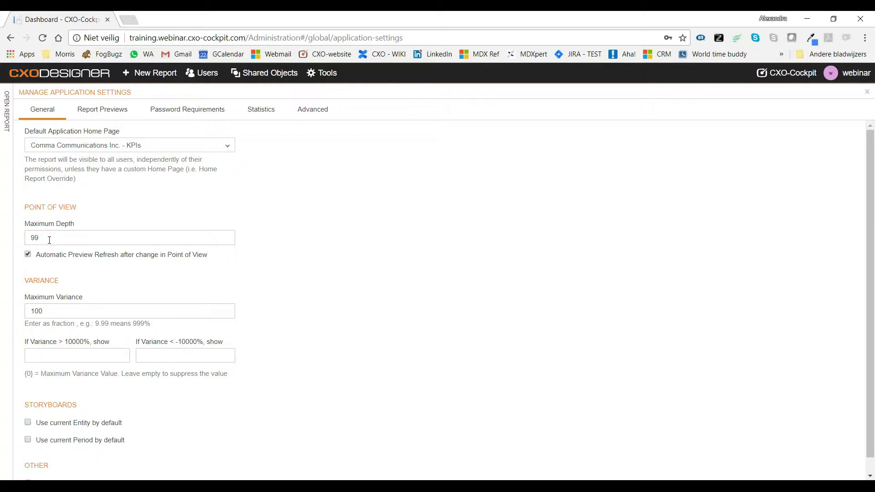
pyautogui.click(49, 241)
pyautogui.scroll(-1, 49, 240)
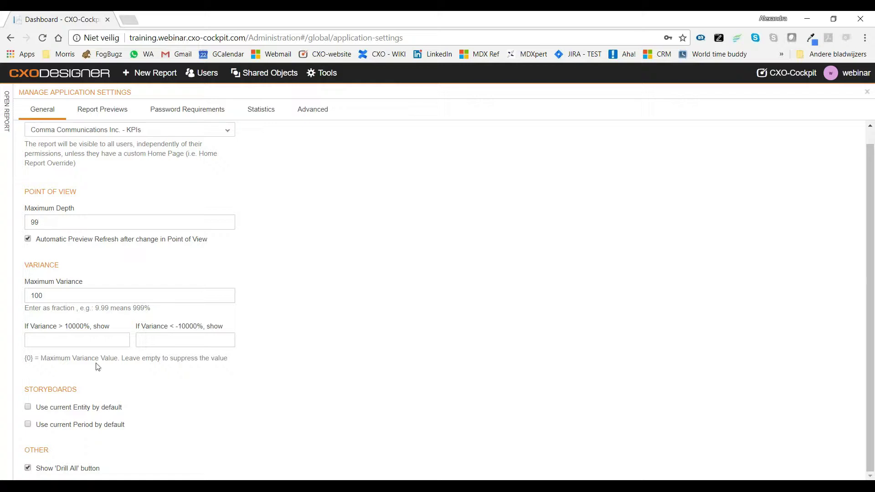
pyautogui.click(108, 109)
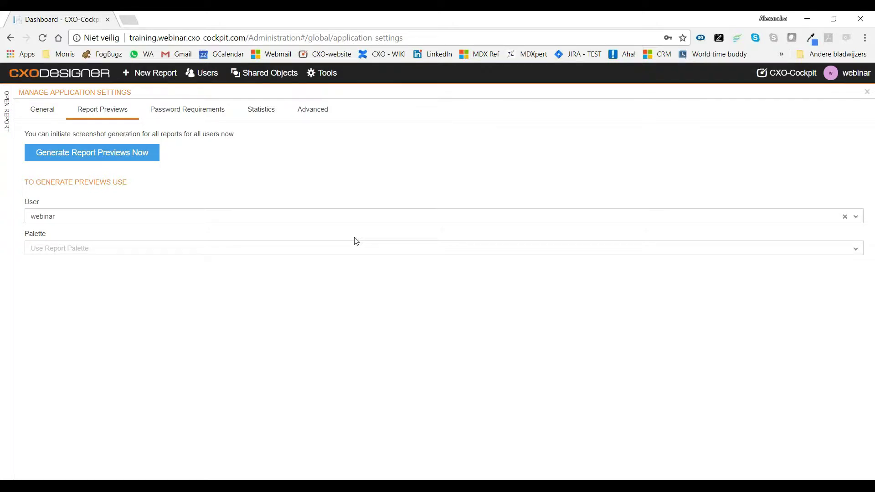
# Check the Advanced settings with Enable MDX Logging off, then return to the PowerPoint slide show.
pyautogui.click(325, 105)
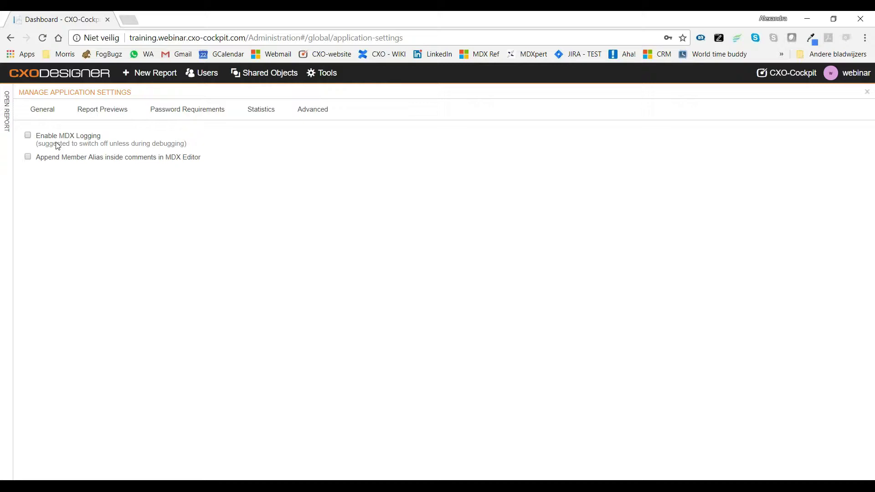
pyautogui.click(580, 486)
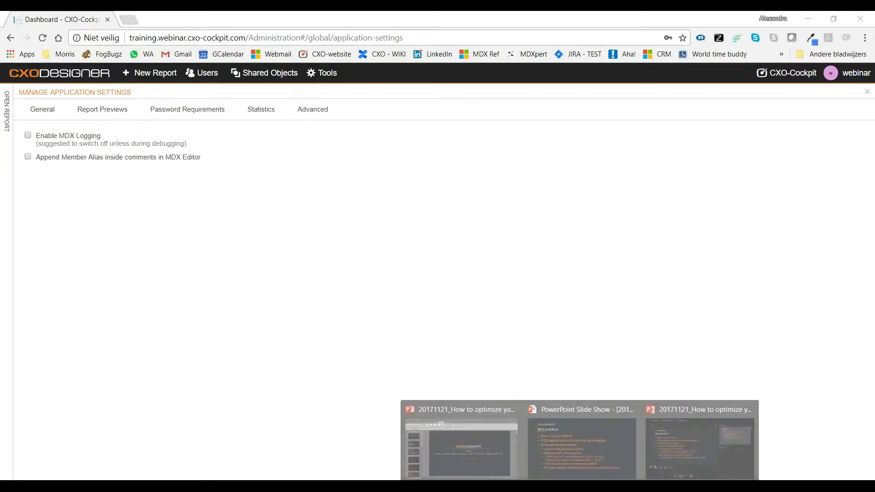
pyautogui.click(589, 458)
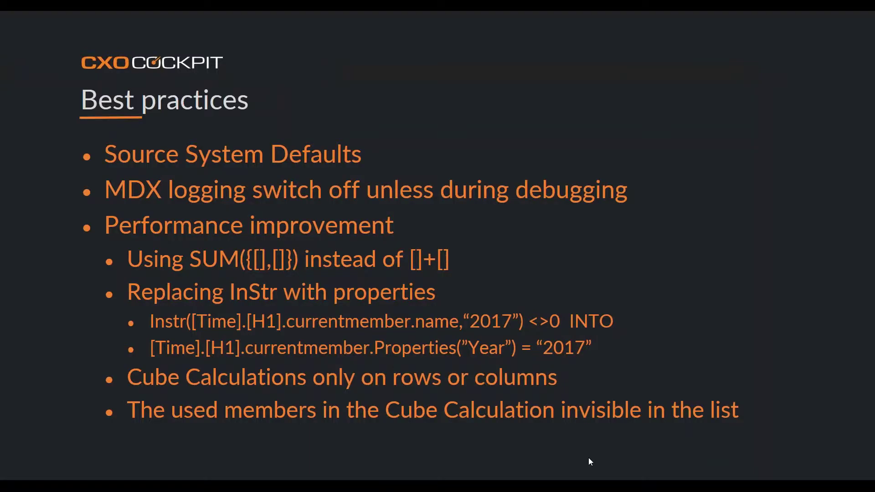
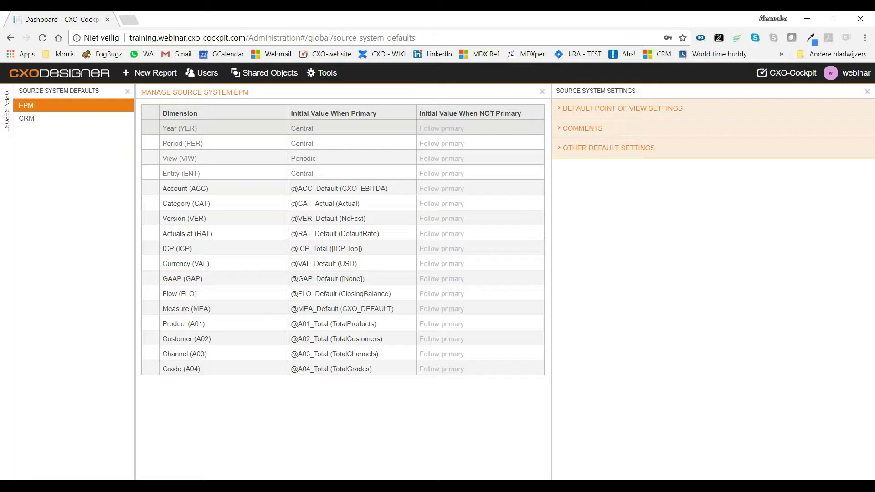
# Show the CRM source system's default settings in Source System Defaults.
pyautogui.click(55, 125)
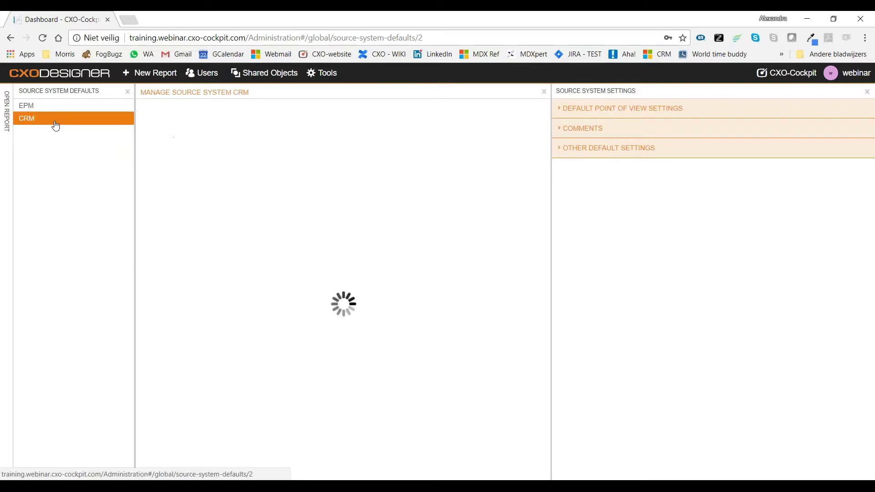
# Compare CRM and EPM Other Default Settings, then go to Shared Objects > Lists.
pyautogui.click(581, 149)
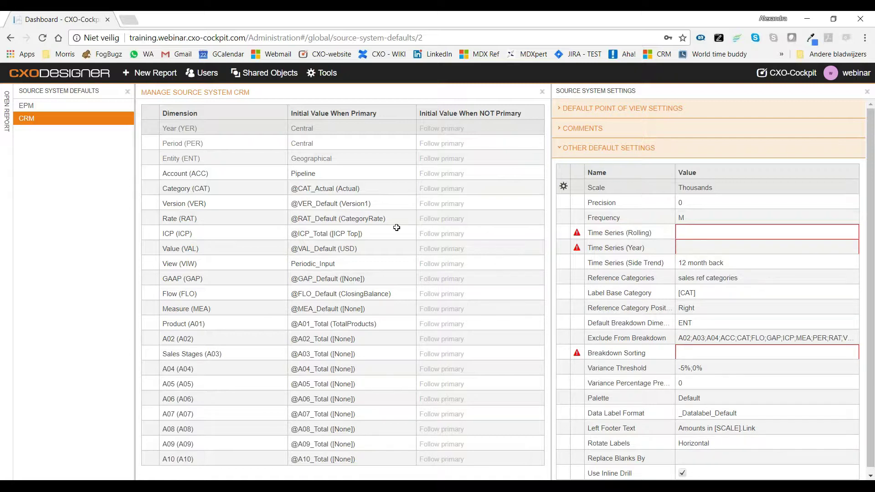
pyautogui.click(276, 78)
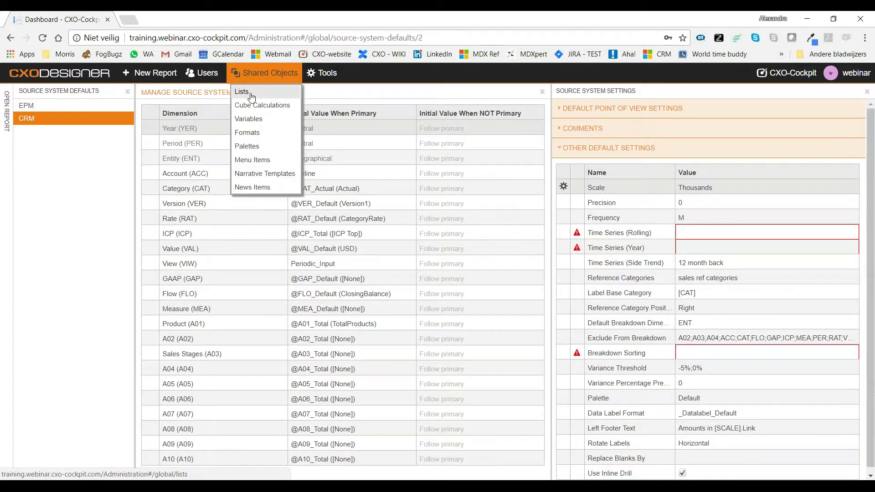
pyautogui.click(55, 107)
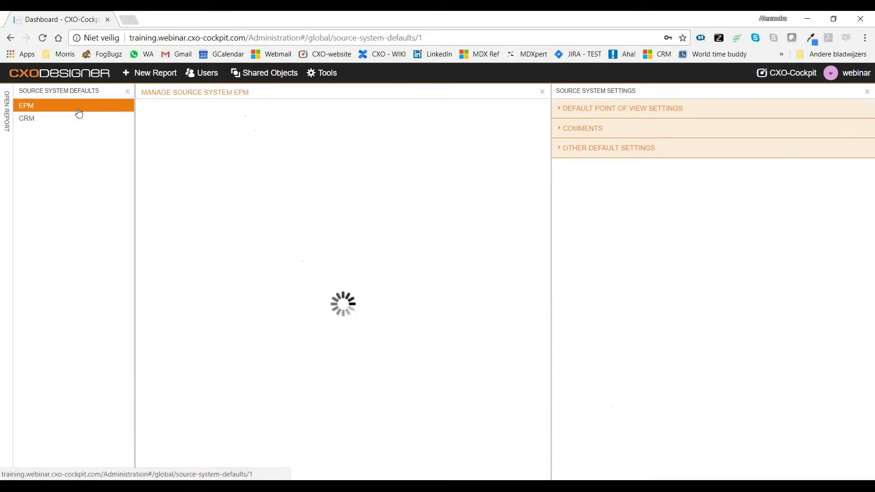
pyautogui.click(586, 154)
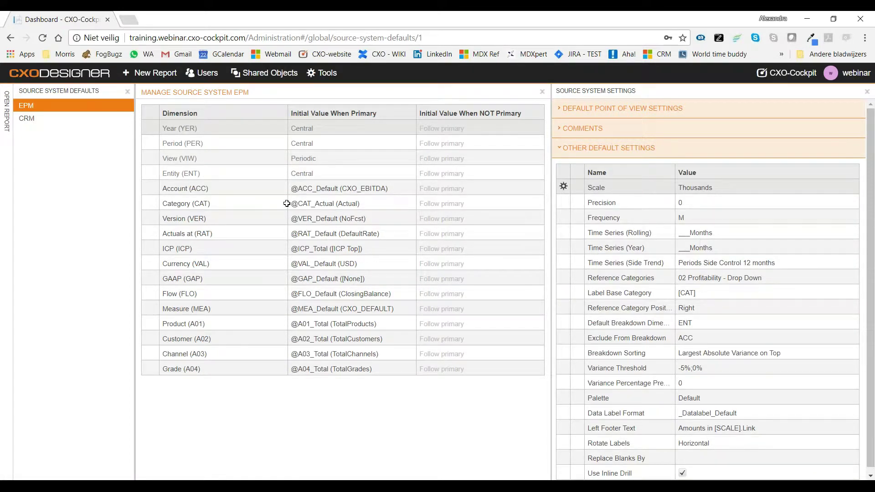
pyautogui.click(264, 73)
pyautogui.click(256, 93)
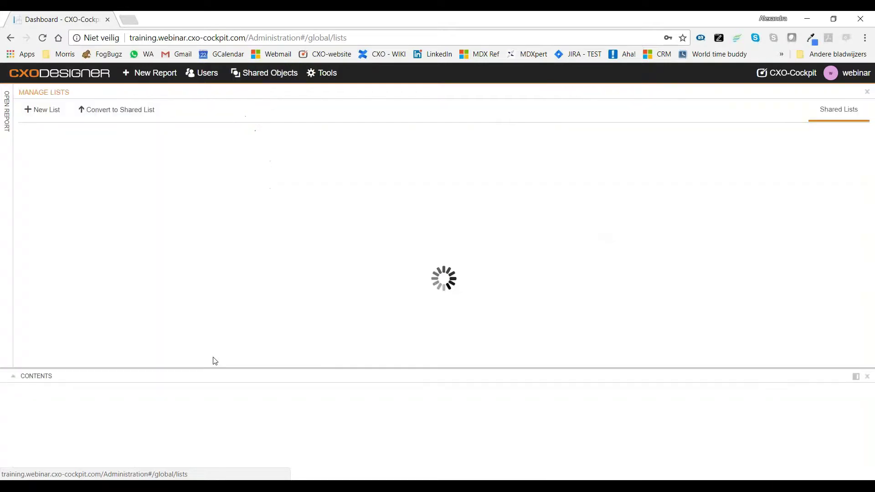
# Filter the lists by name '__' and show the ___Months list's items.
pyautogui.click(107, 151)
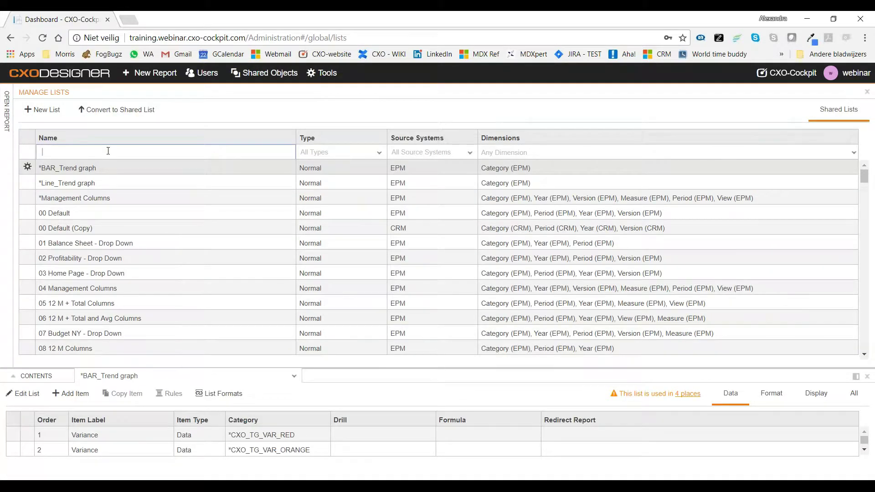
pyautogui.write('__')
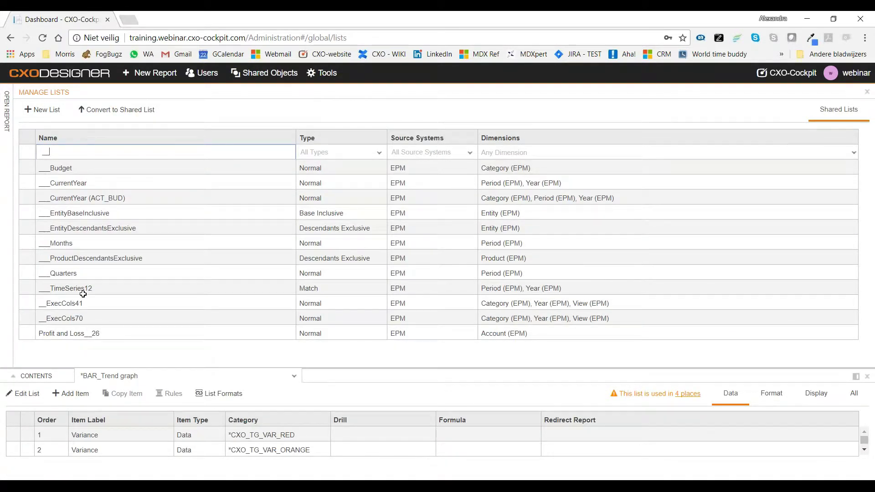
pyautogui.click(69, 244)
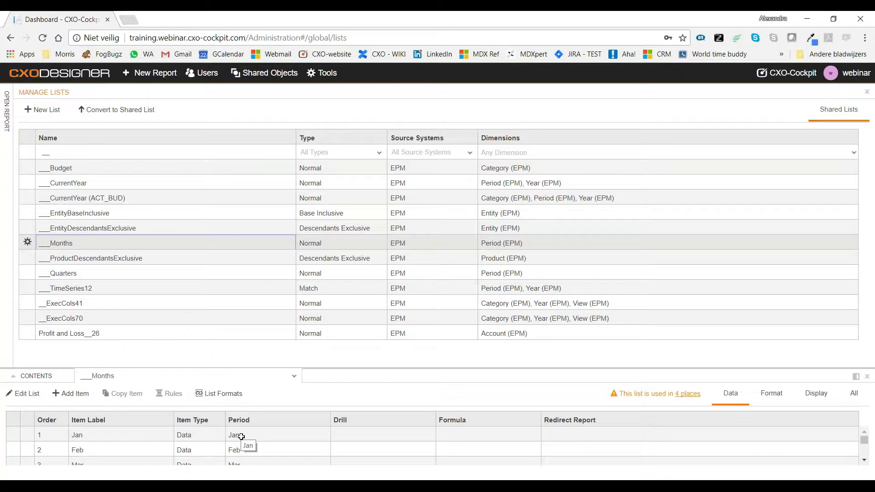
# Copy ___Months to create ___Months (Copy) and expand its Jan–Dec items to fill the page.
pyautogui.click(28, 248)
pyautogui.click(32, 272)
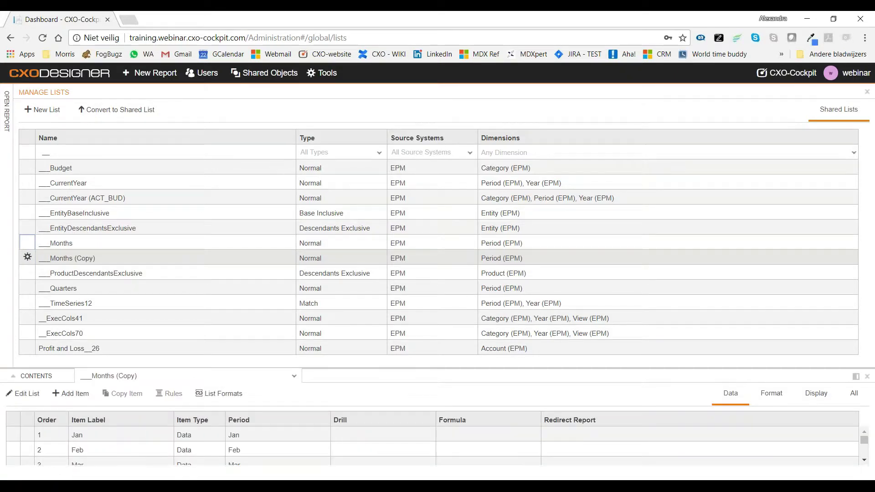
pyautogui.click(13, 376)
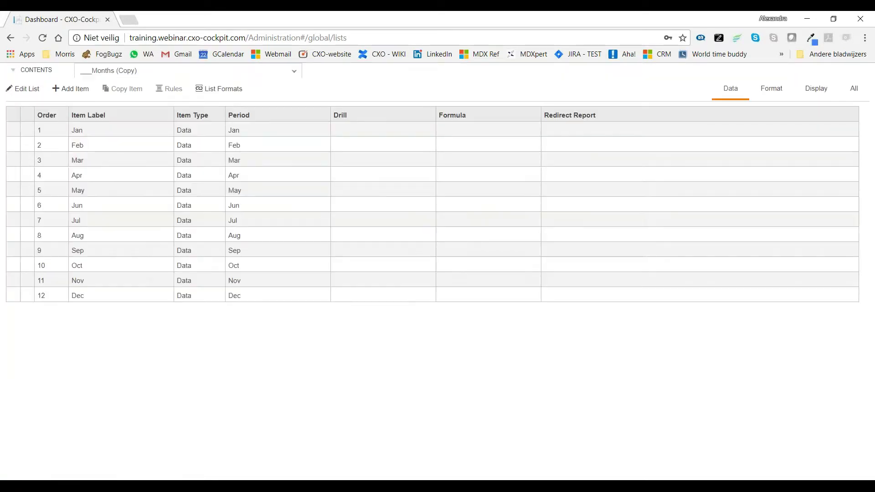
pyautogui.click(29, 90)
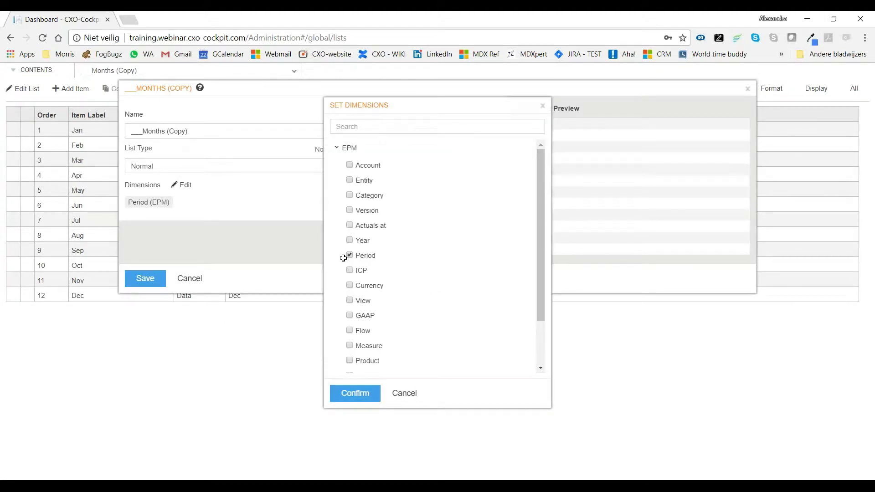
# Switch ___Months (Copy) from the EPM Period to the CRM Period dimension and save it.
pyautogui.click(336, 148)
pyautogui.click(337, 167)
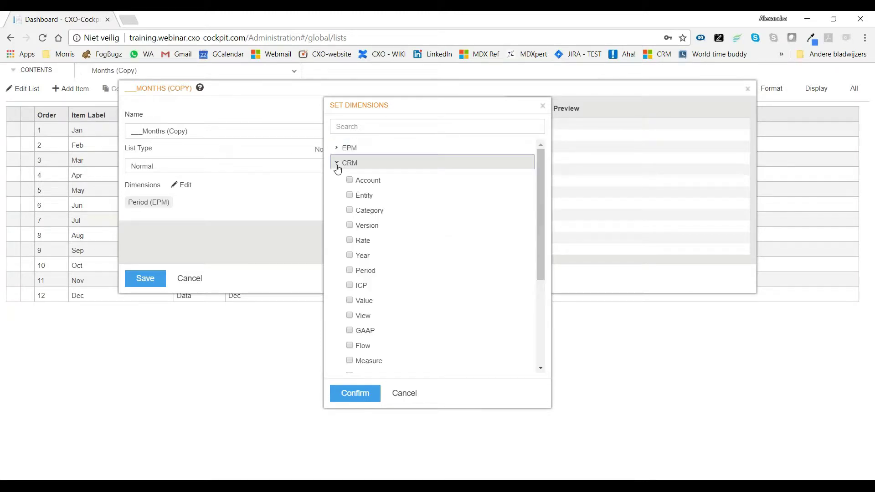
pyautogui.click(349, 270)
pyautogui.click(360, 395)
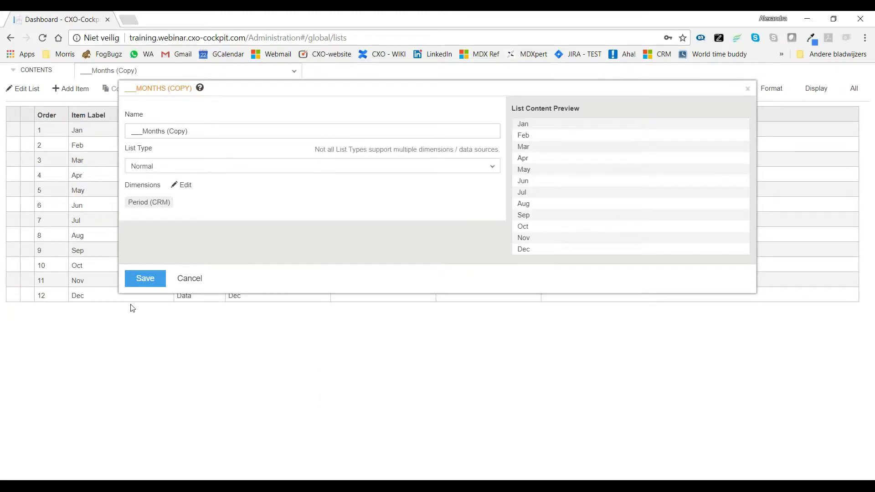
pyautogui.click(144, 281)
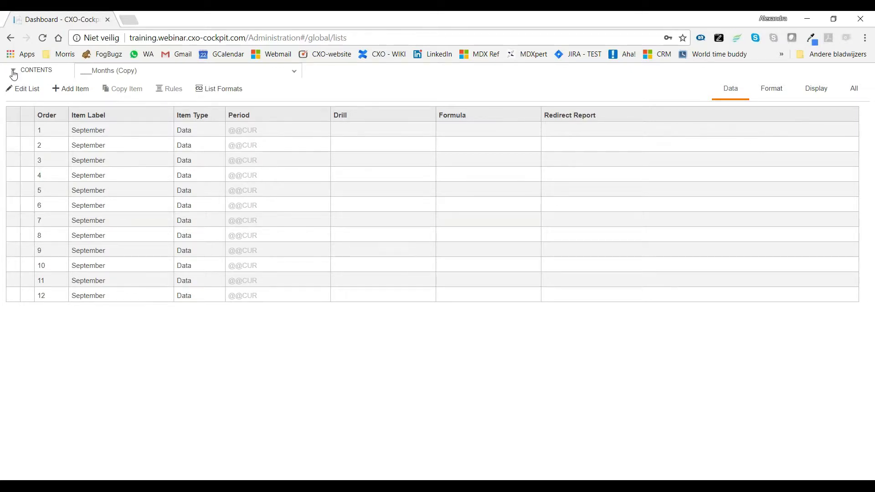
pyautogui.click(12, 71)
# Delete the CRM-based ___Months (Copy) list.
pyautogui.click(27, 262)
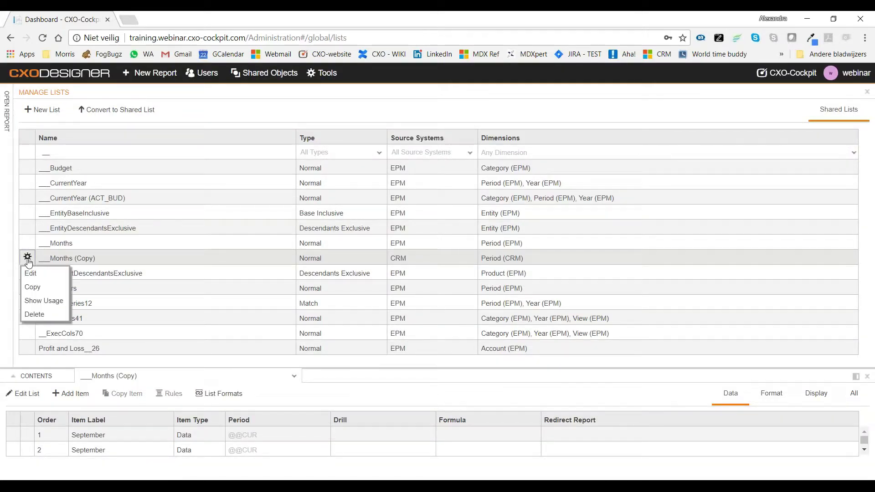
pyautogui.click(34, 314)
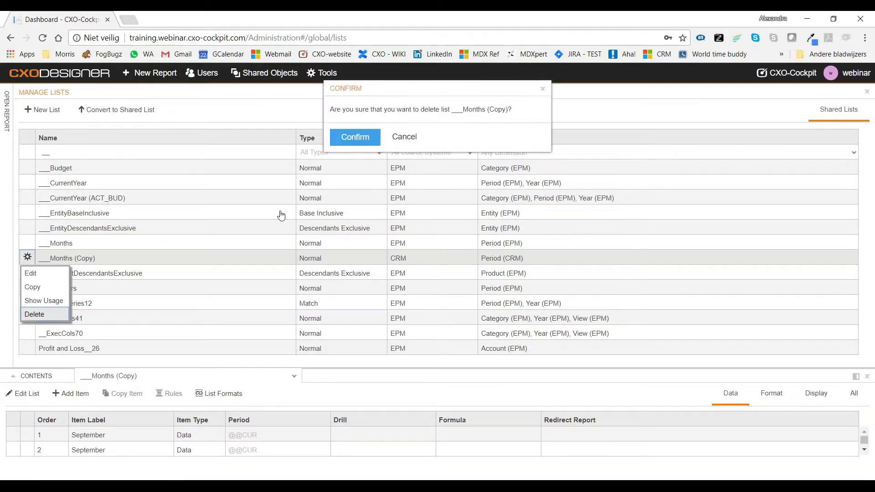
pyautogui.click(369, 139)
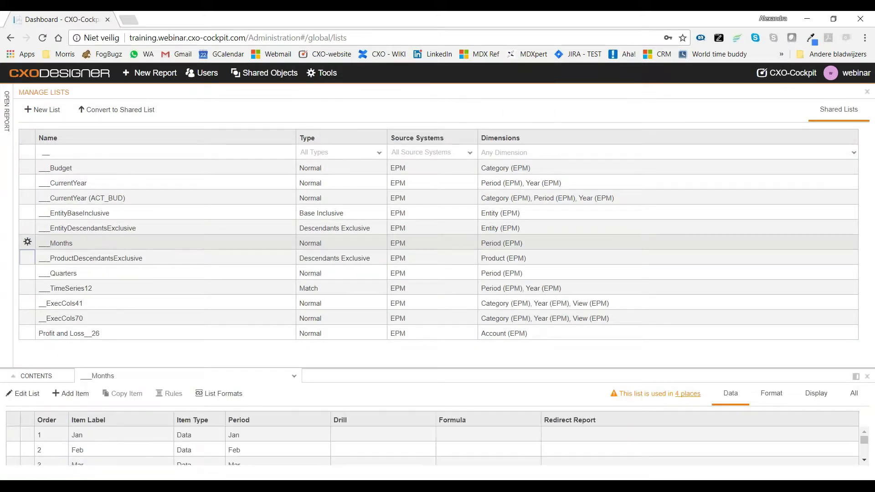
# Make a fresh copy of ___Months using the EPM Period dimension.
pyautogui.click(28, 243)
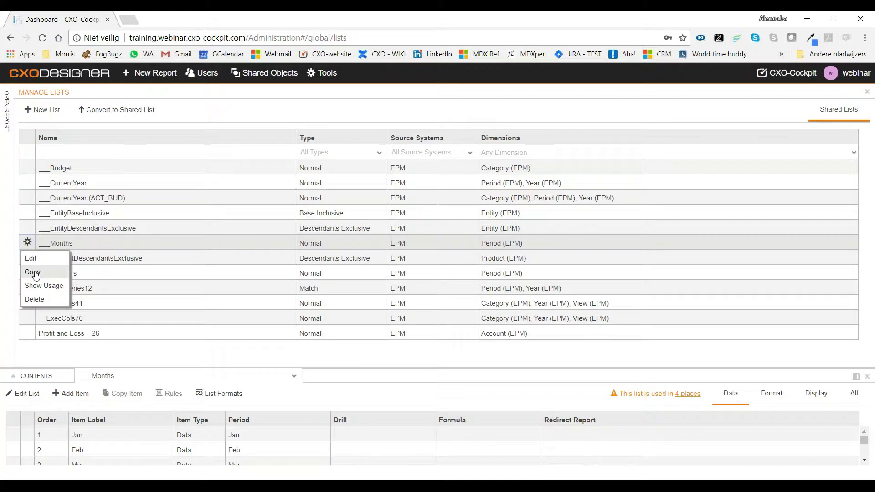
pyautogui.click(33, 272)
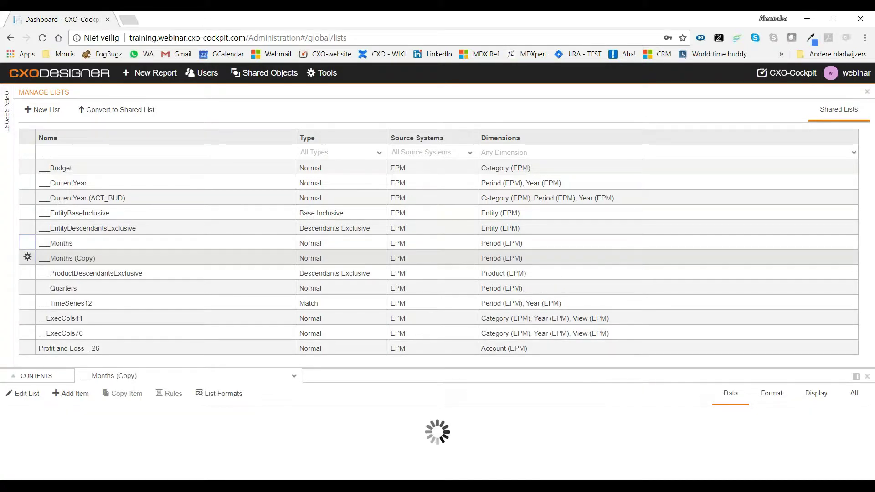
pyautogui.click(27, 256)
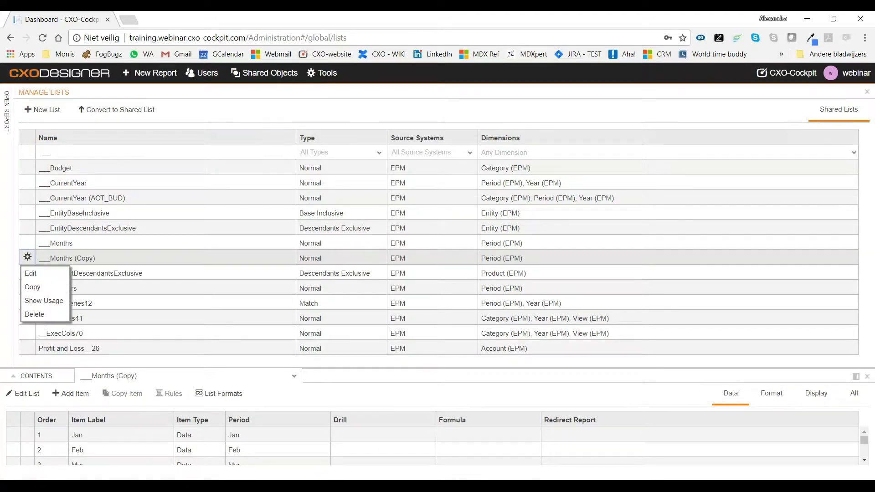
# Change the List Type of ___Months (Copy) to Match.
pyautogui.click(13, 376)
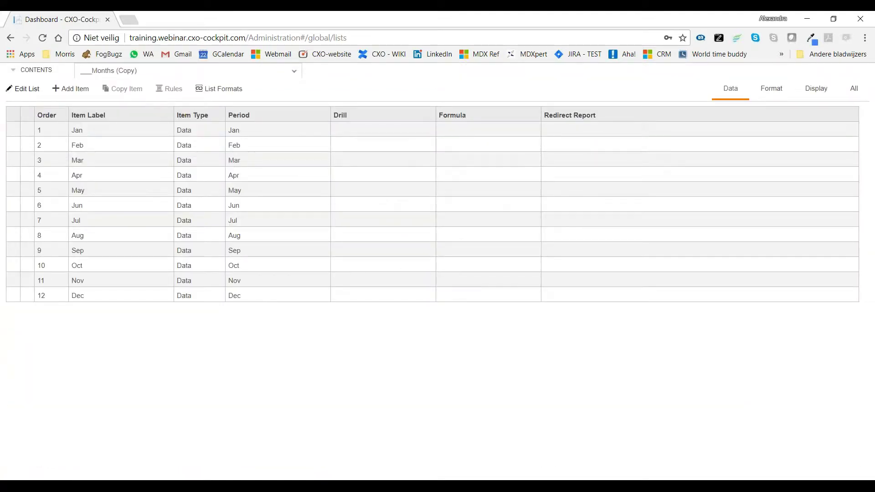
pyautogui.click(22, 89)
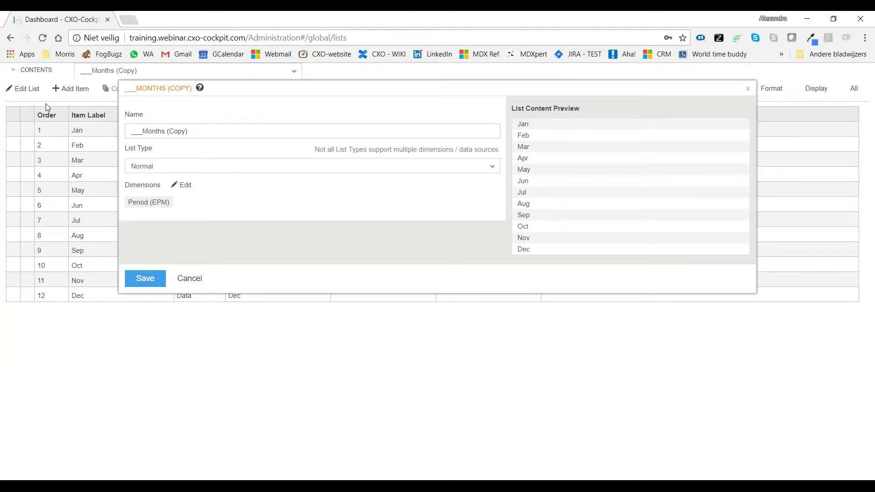
pyautogui.click(147, 171)
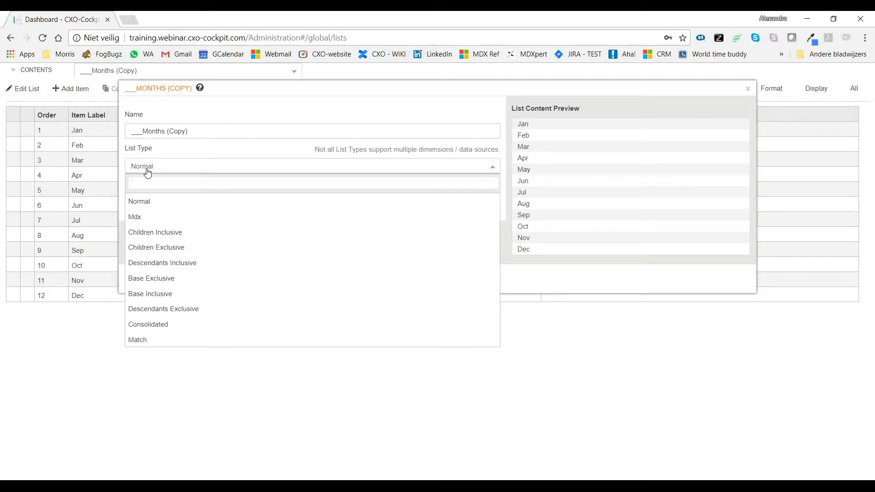
pyautogui.click(137, 341)
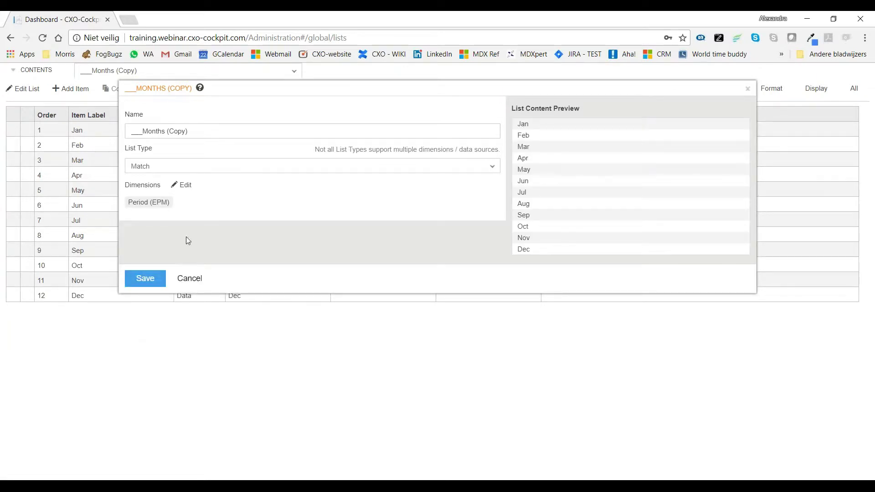
# Add CRM Period alongside EPM Period as list dimensions and save the Match list.
pyautogui.click(184, 185)
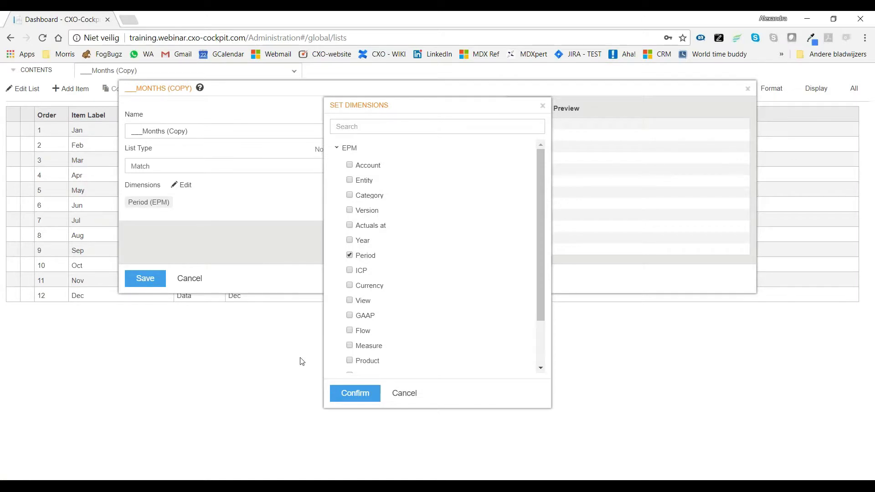
pyautogui.click(340, 151)
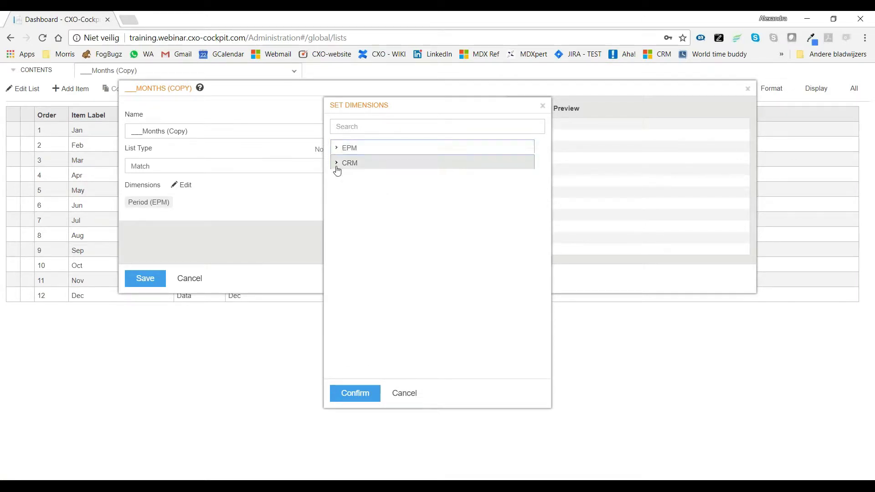
pyautogui.click(337, 165)
pyautogui.click(349, 271)
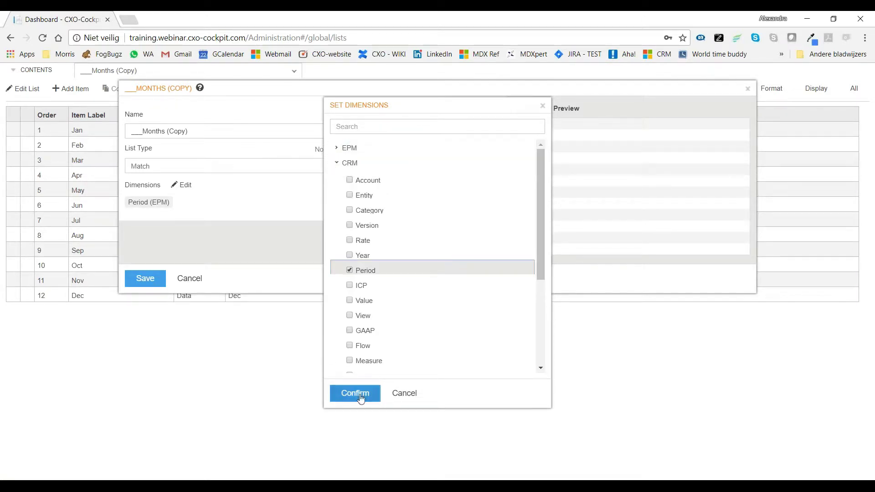
pyautogui.click(360, 395)
pyautogui.click(145, 279)
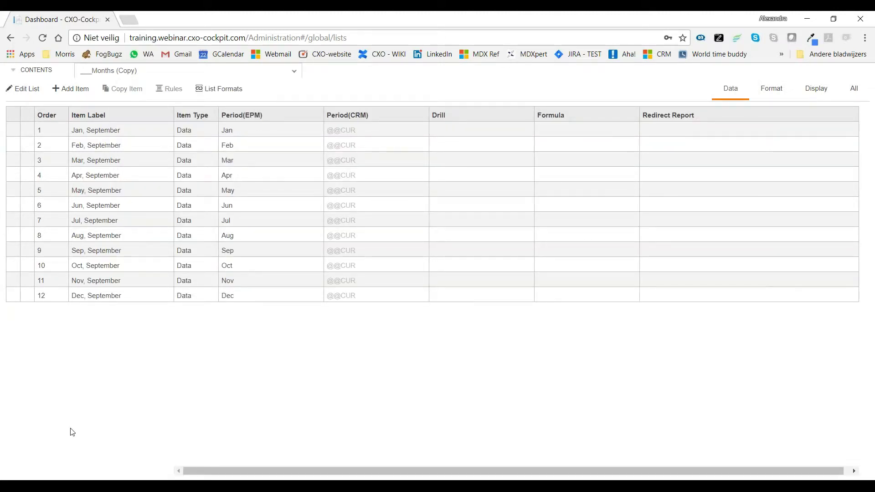
# Set the Period(CRM) of rows 1 and 2 to January and February.
pyautogui.click(382, 135)
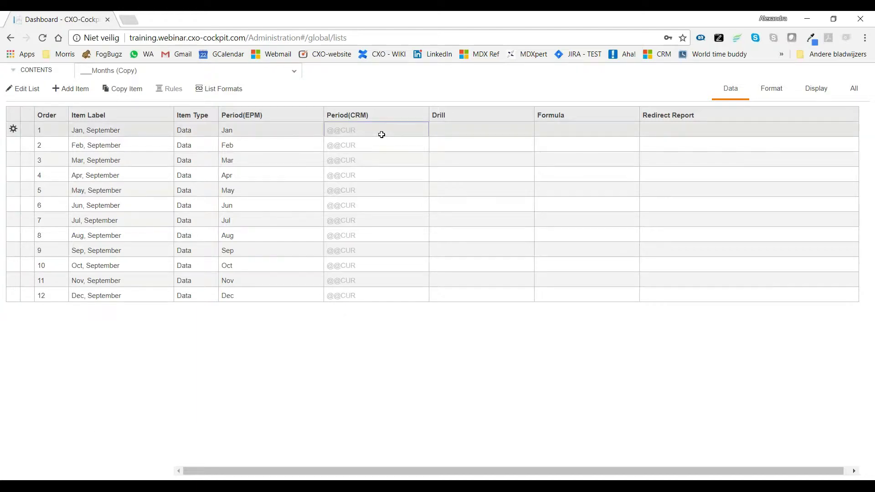
pyautogui.click(382, 134)
pyautogui.click(340, 242)
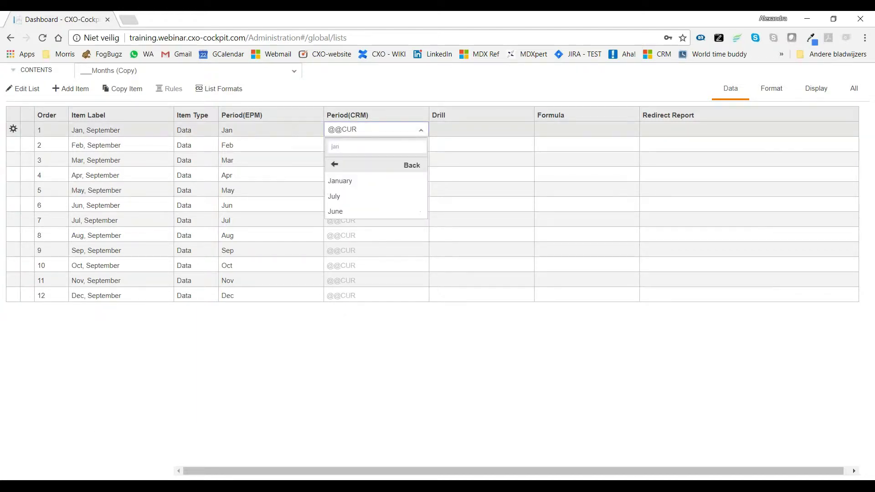
pyautogui.click(341, 181)
pyautogui.click(347, 144)
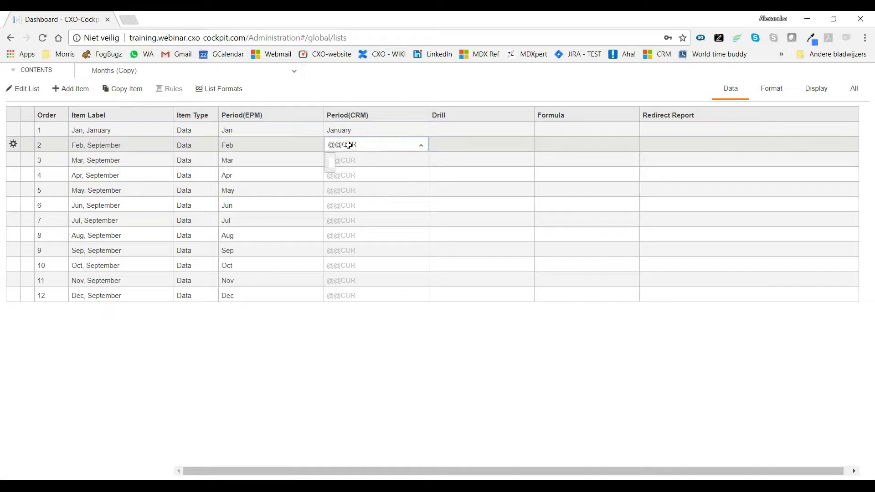
pyautogui.click(348, 144)
pyautogui.write('feb')
pyautogui.click(339, 196)
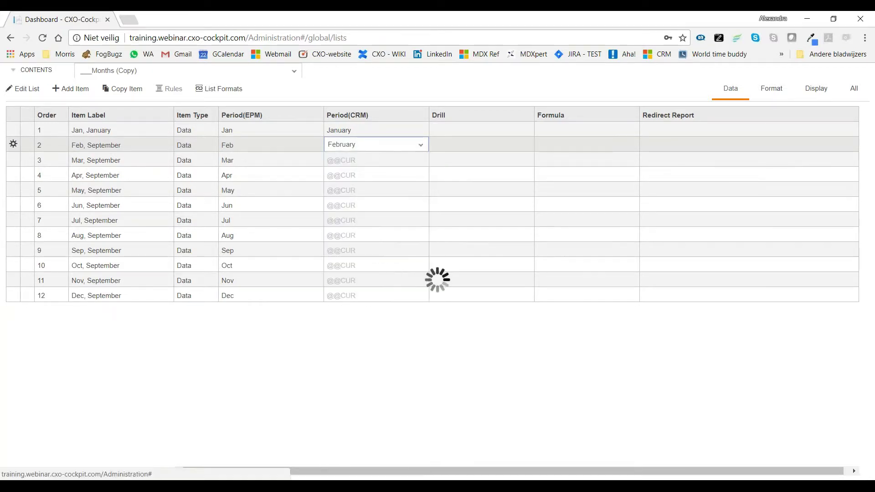
# Set the Period(CRM) of rows 3–5 to March, April and May.
pyautogui.click(385, 160)
pyautogui.click(384, 160)
pyautogui.click(340, 211)
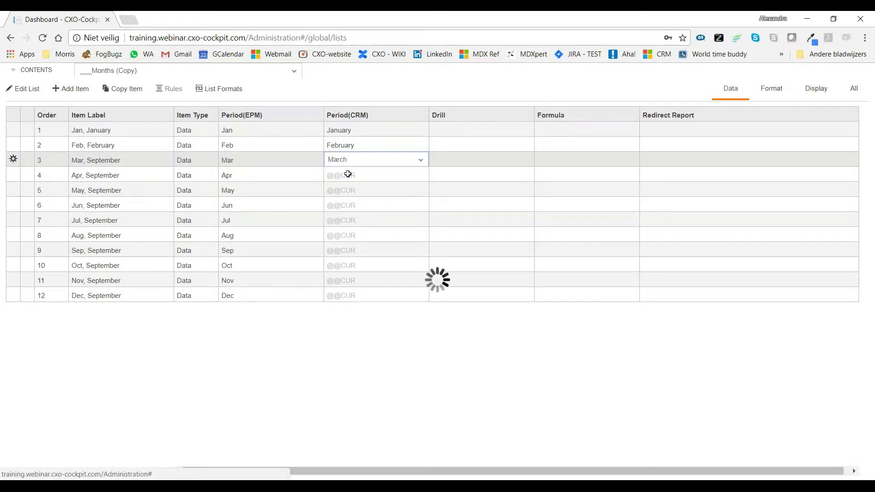
pyautogui.write('apr')
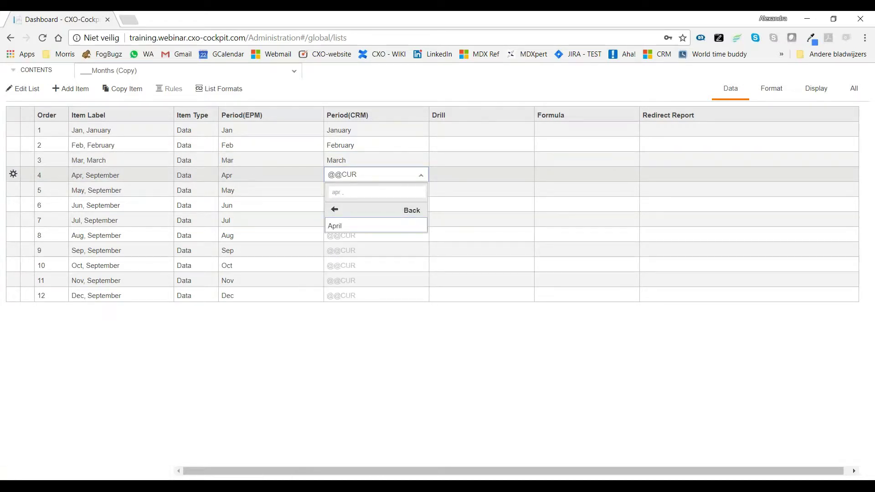
pyautogui.click(335, 226)
pyautogui.click(341, 190)
pyautogui.write('may')
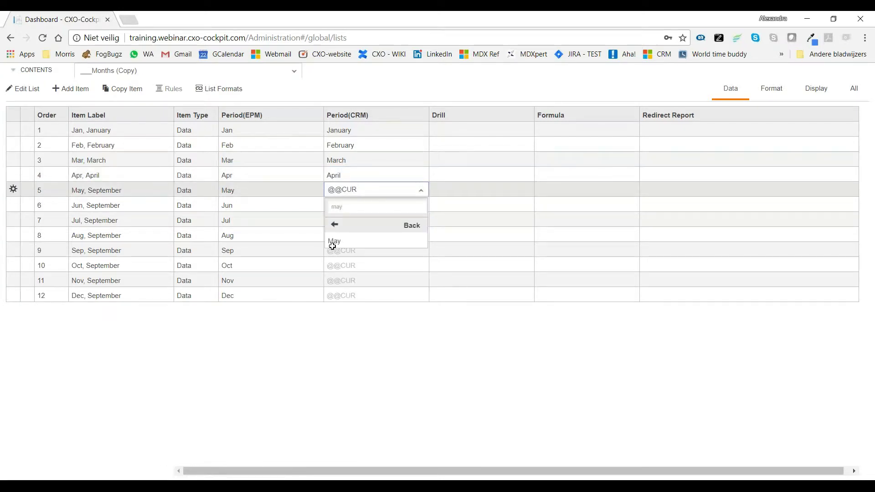
pyautogui.click(333, 241)
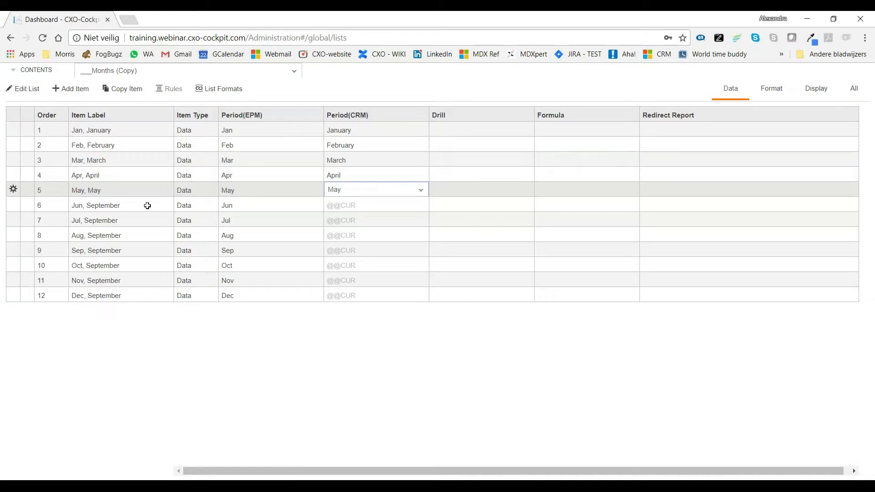
# Remove EPM Period so ___Months (Copy) uses only Period (CRM), and make it a Normal list.
pyautogui.click(28, 91)
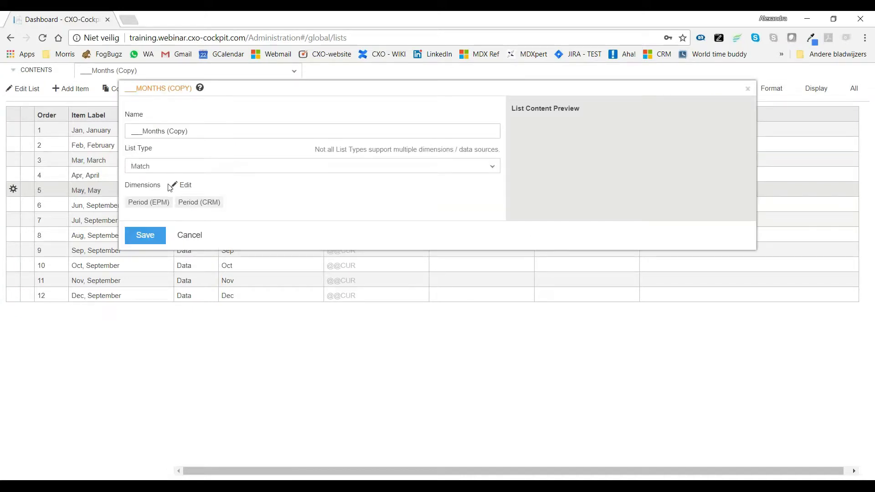
pyautogui.click(184, 188)
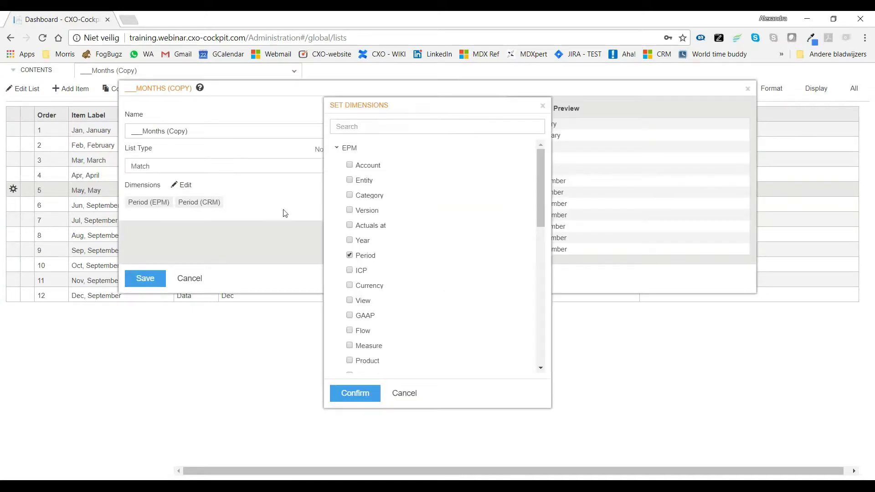
pyautogui.click(350, 256)
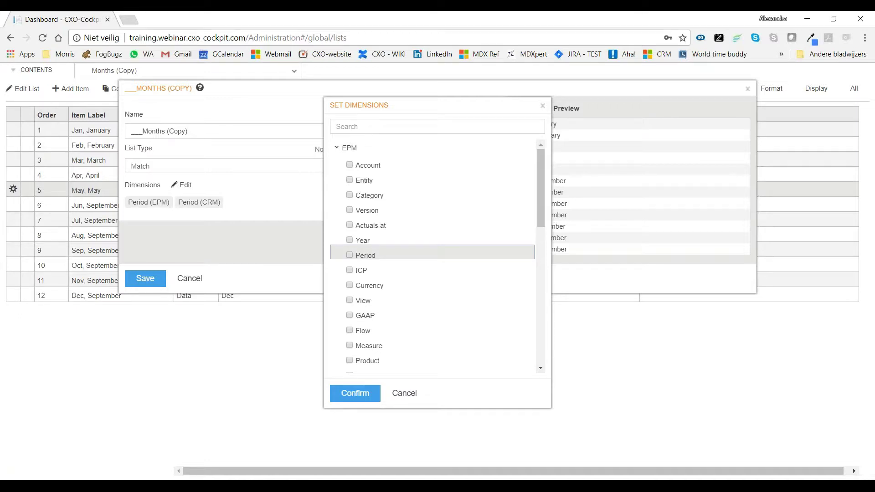
pyautogui.click(355, 393)
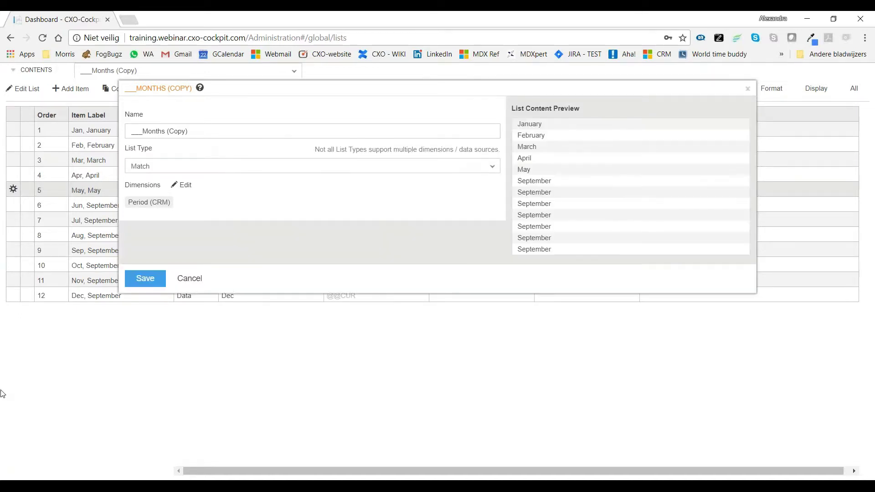
pyautogui.click(142, 166)
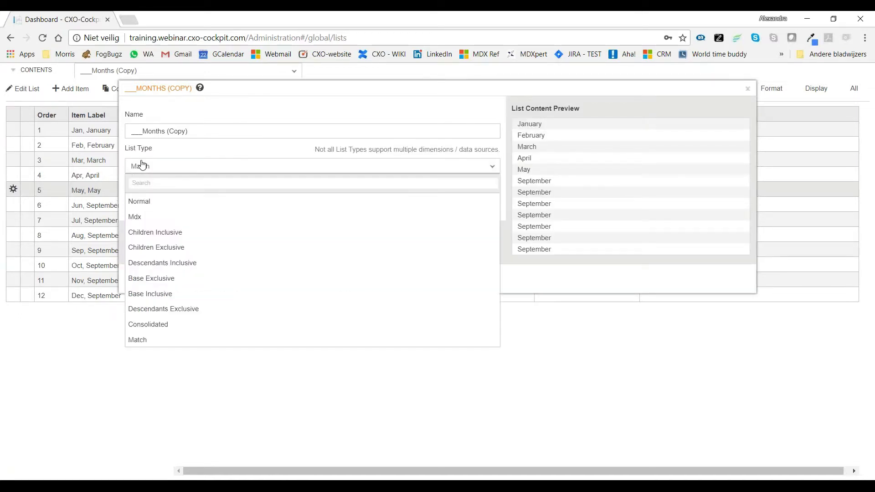
pyautogui.click(141, 201)
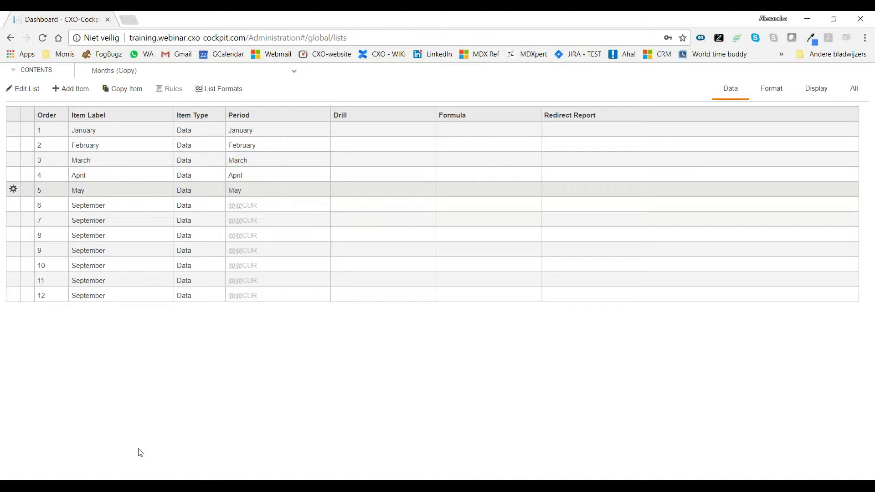
# Open the CXO wiki in a new browser tab and search it for 'dynamic'.
pyautogui.click(121, 19)
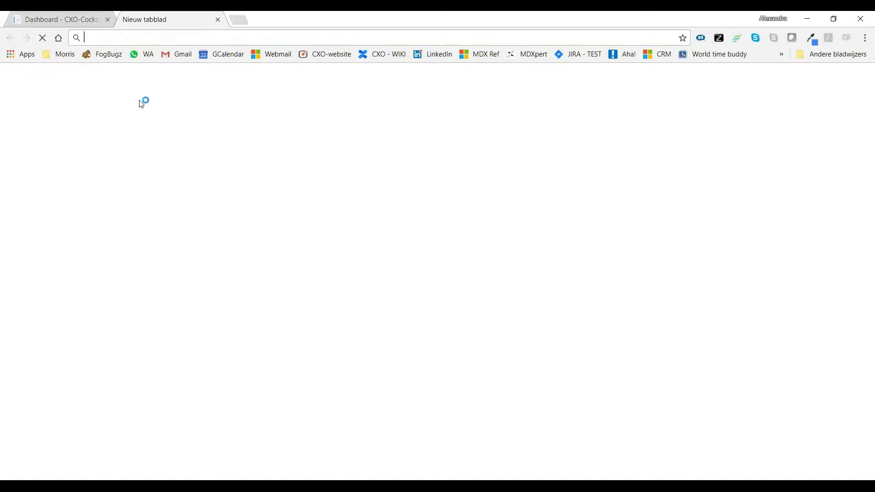
pyautogui.click(386, 58)
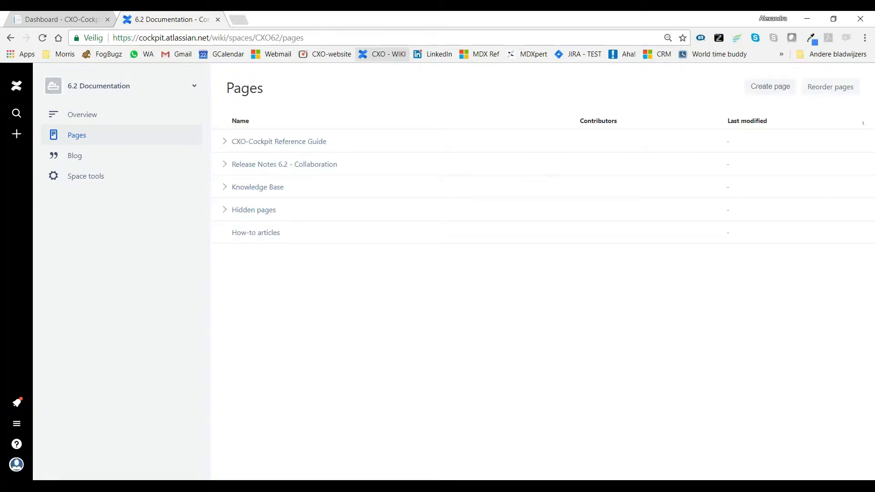
pyautogui.click(16, 113)
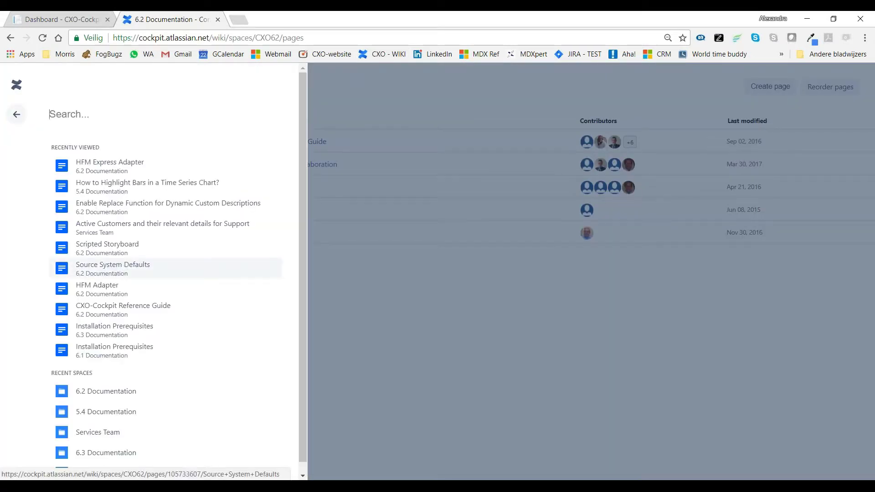
pyautogui.write('dynaic')
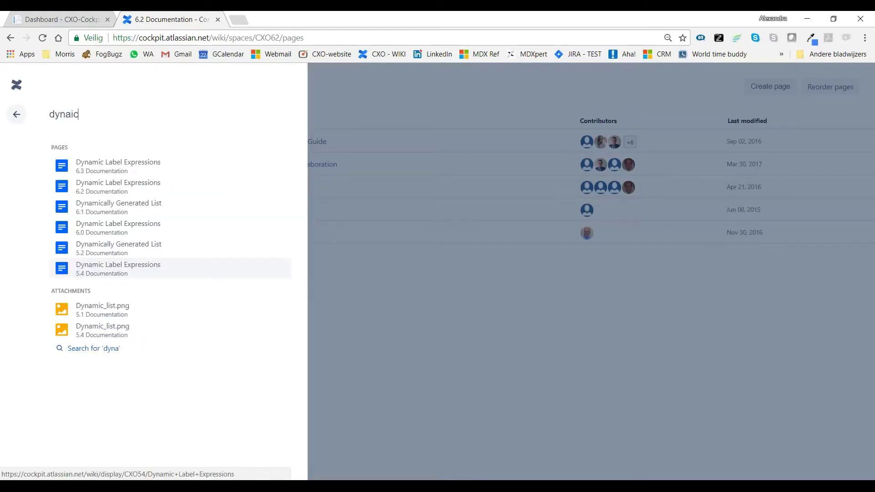
pyautogui.press('BackSpace')
pyautogui.press('BackSpace')
pyautogui.write('mi')
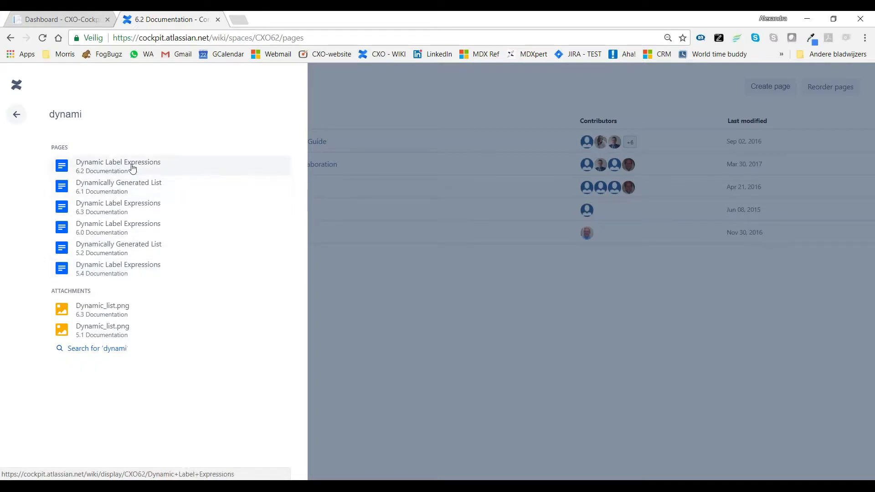
# Open the 6.2 Dynamic Label Expressions page, then search the wiki for 'dynamic custom'.
pyautogui.click(133, 165)
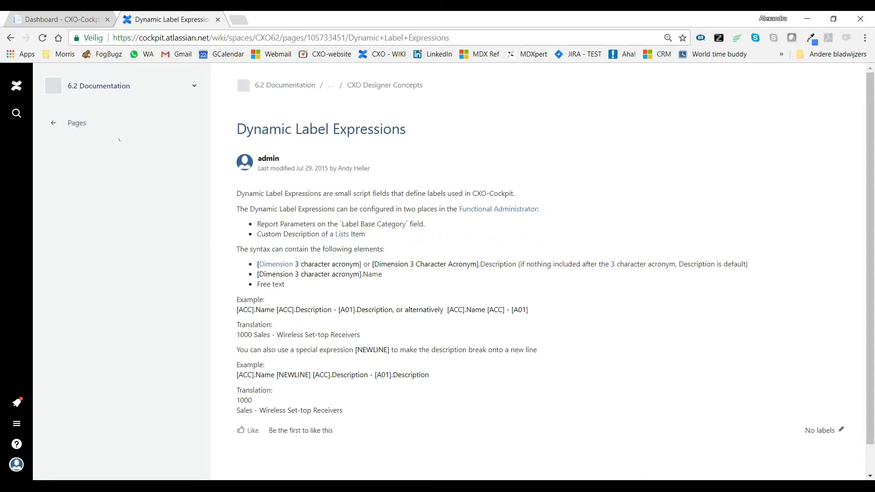
pyautogui.click(16, 113)
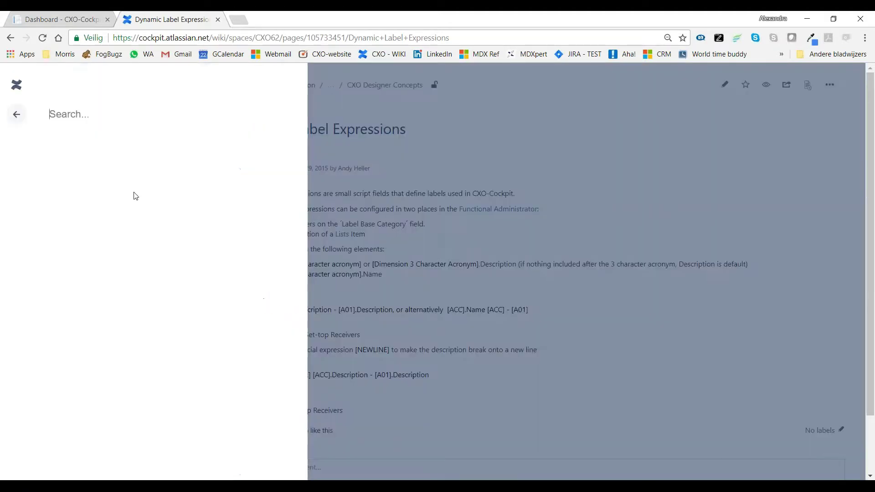
pyautogui.write('dynamic')
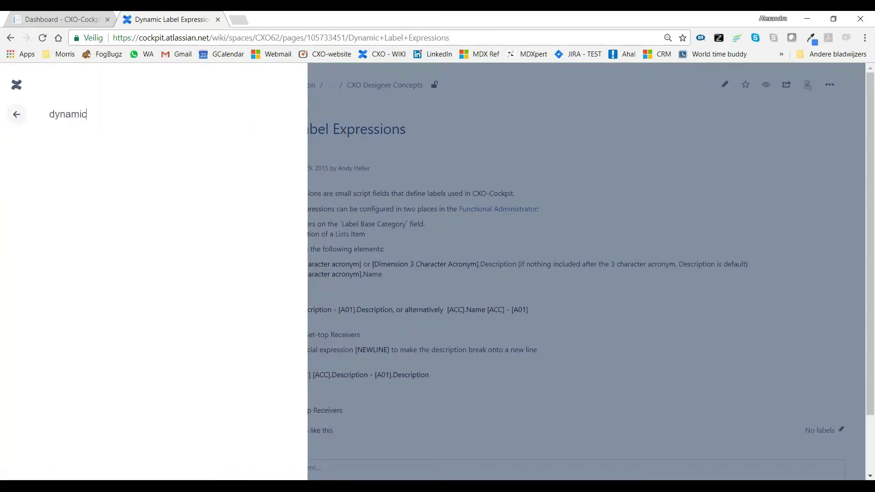
pyautogui.write(' custom')
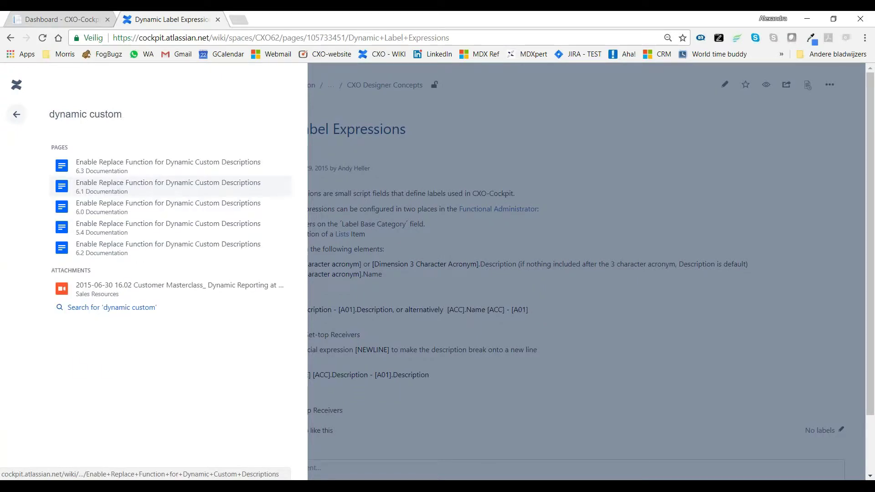
# Read the 6.2 'Enable Replace Function for Dynamic Custom Descriptions' page, then return to the CXO-Cockpit tab.
pyautogui.click(141, 250)
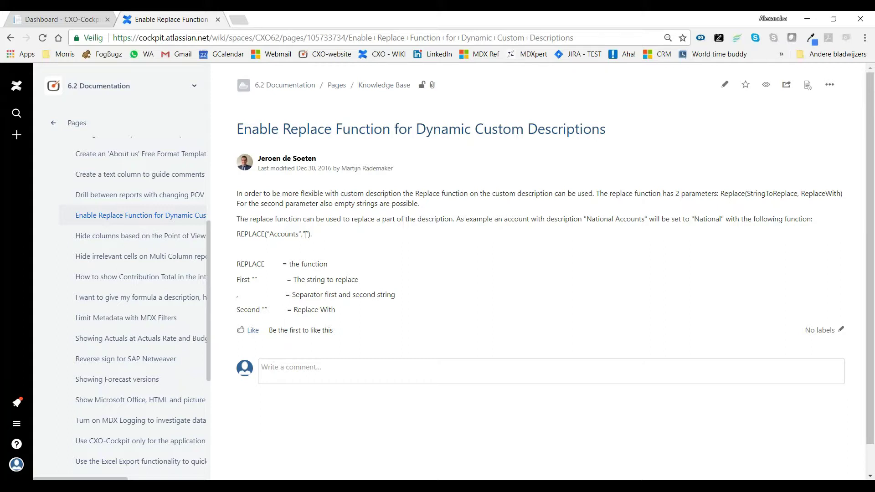
pyautogui.click(85, 21)
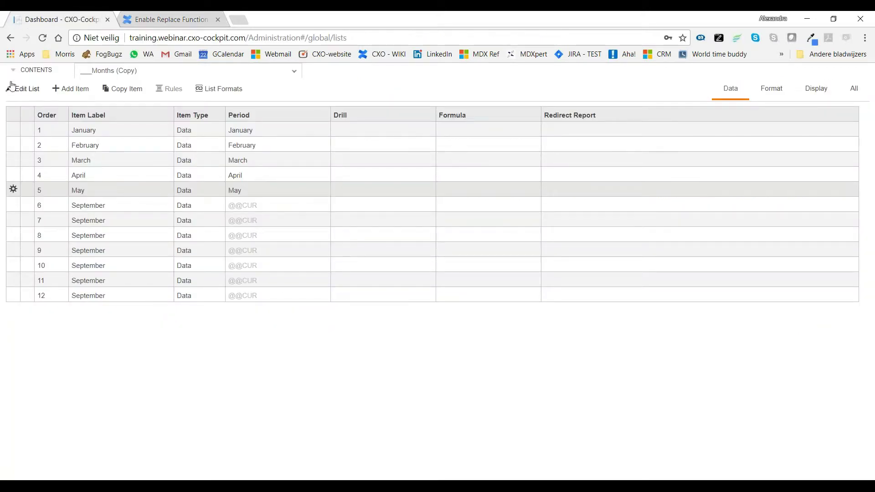
# Return to the designer home page and open the P&L Overview FY report.
pyautogui.click(32, 70)
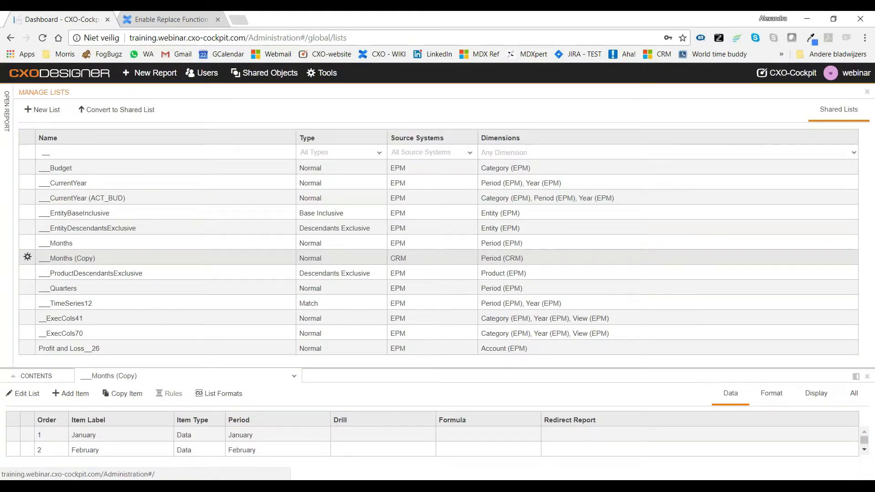
pyautogui.click(7, 111)
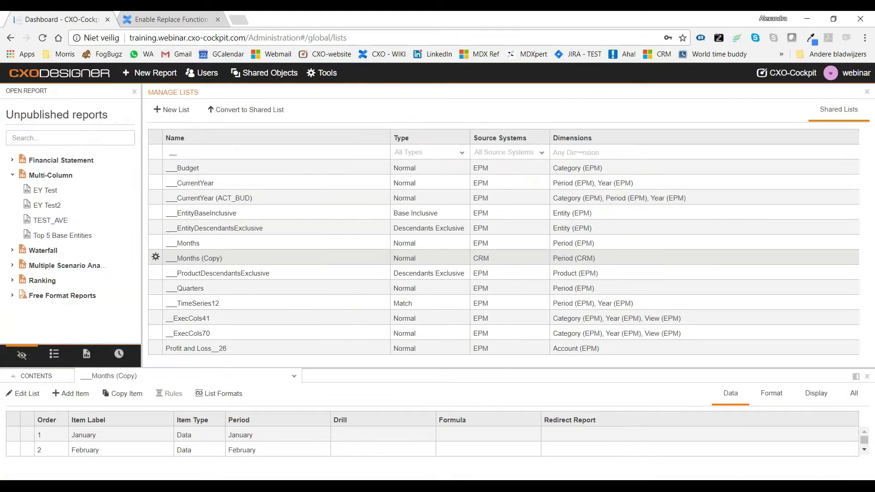
pyautogui.click(53, 77)
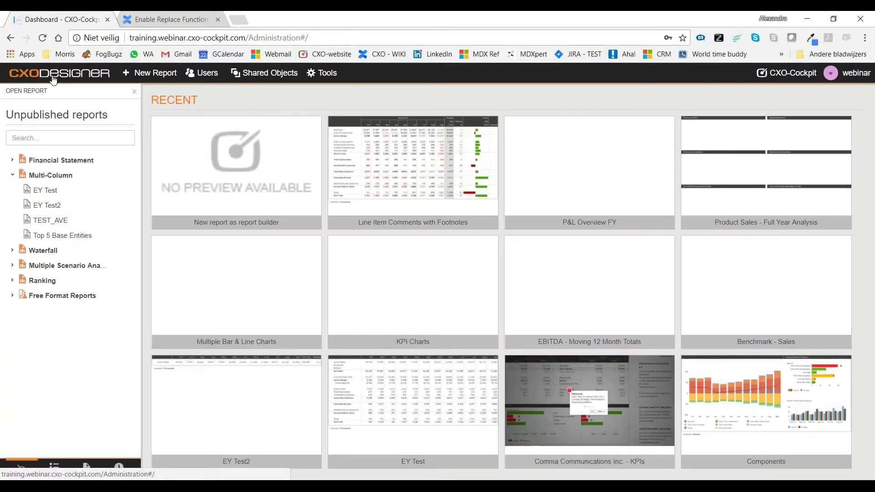
pyautogui.click(629, 165)
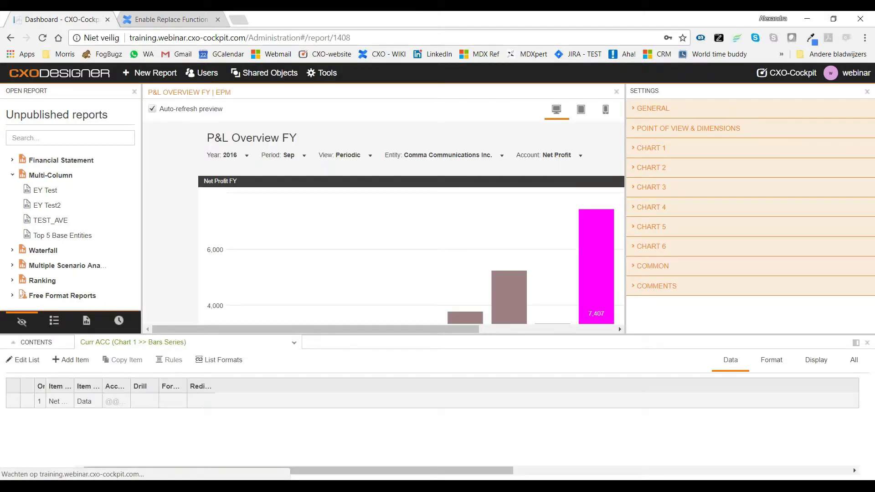
# Hide the reports panel and report settings, then scroll the preview down to the Net Profit FY month axis.
pyautogui.click(134, 92)
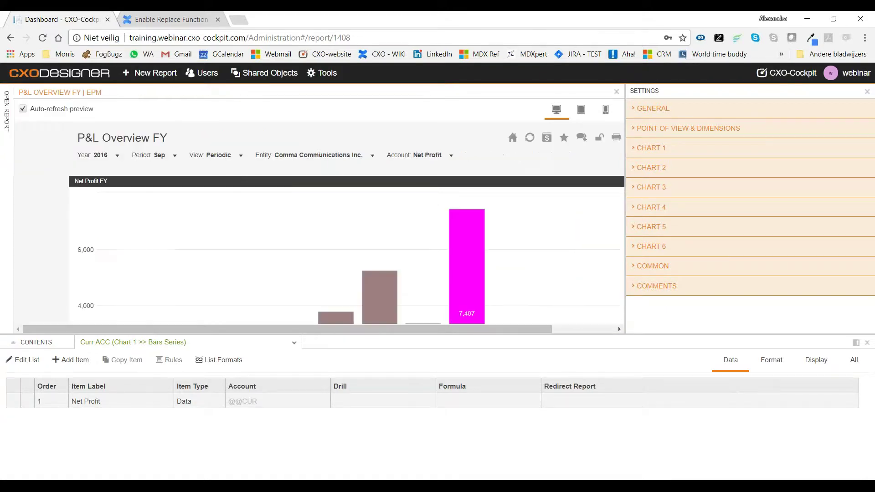
pyautogui.click(868, 92)
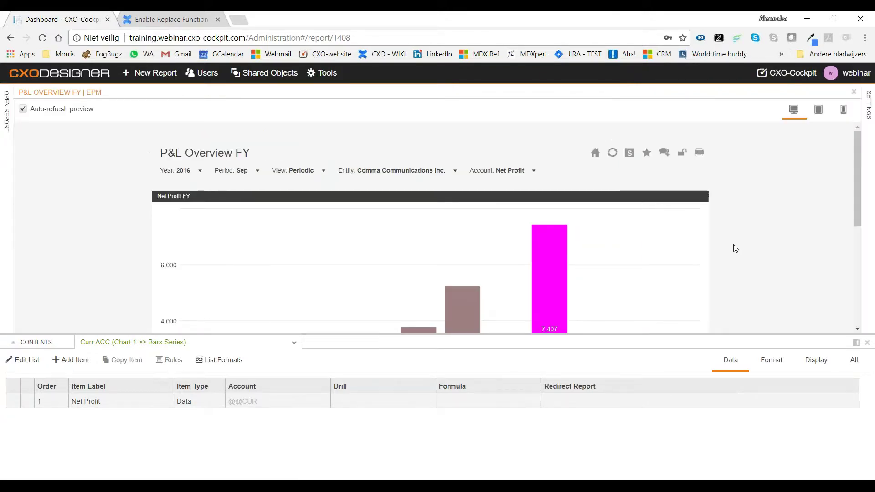
pyautogui.scroll(-2, 747, 239)
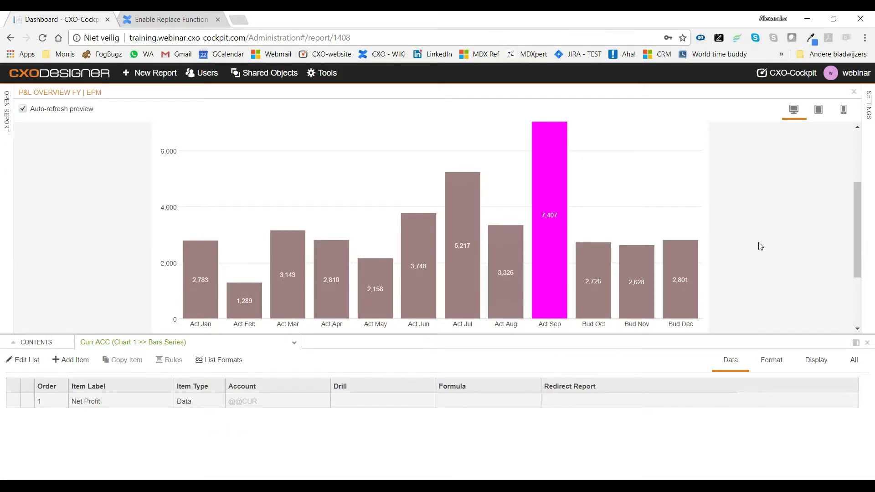
pyautogui.scroll(3, 757, 249)
pyautogui.scroll(-1, 755, 253)
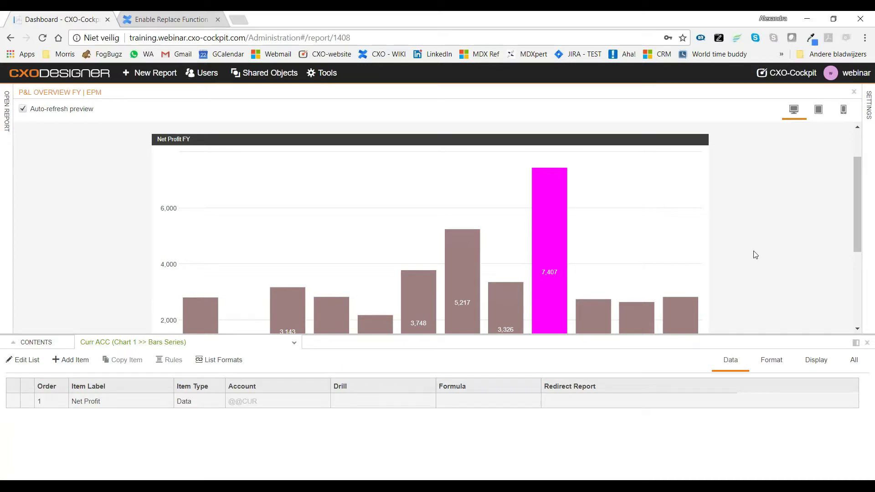
pyautogui.scroll(-1, 755, 254)
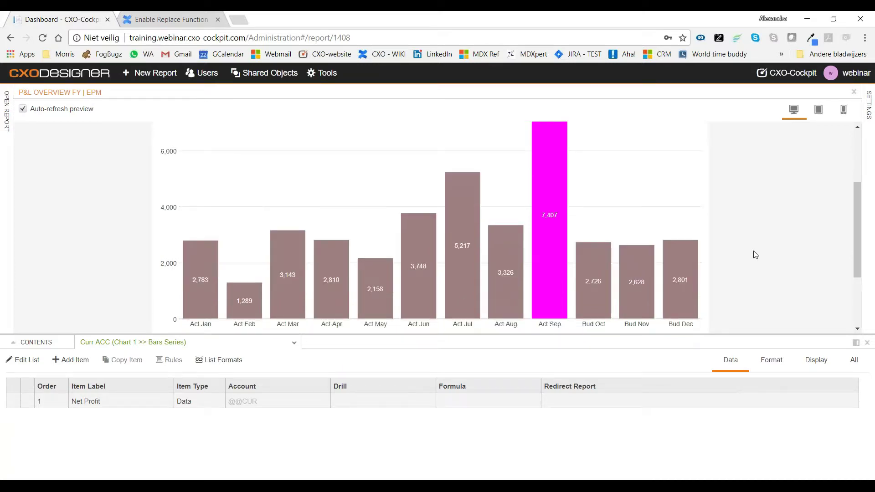
# Maximise the _CurrentYear (ACT_BUD) list, check its settings unchanged, and review its 25 Act/Bud items.
pyautogui.click(129, 342)
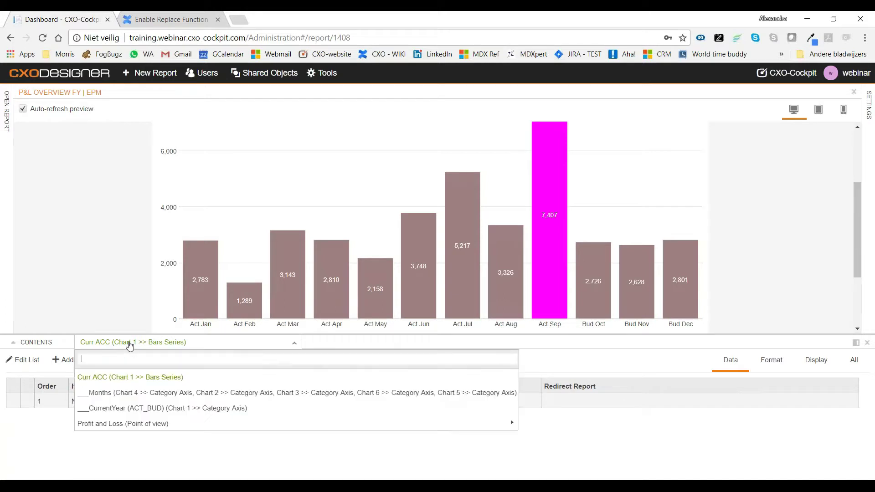
pyautogui.click(116, 409)
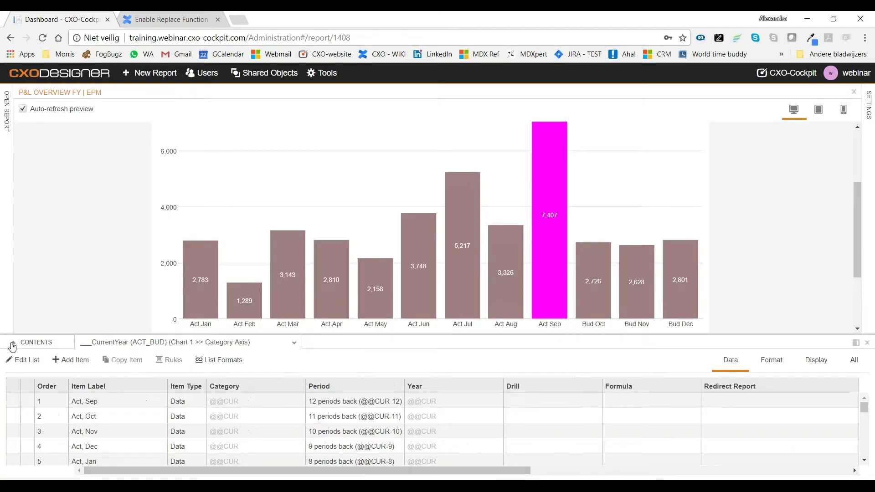
pyautogui.click(12, 347)
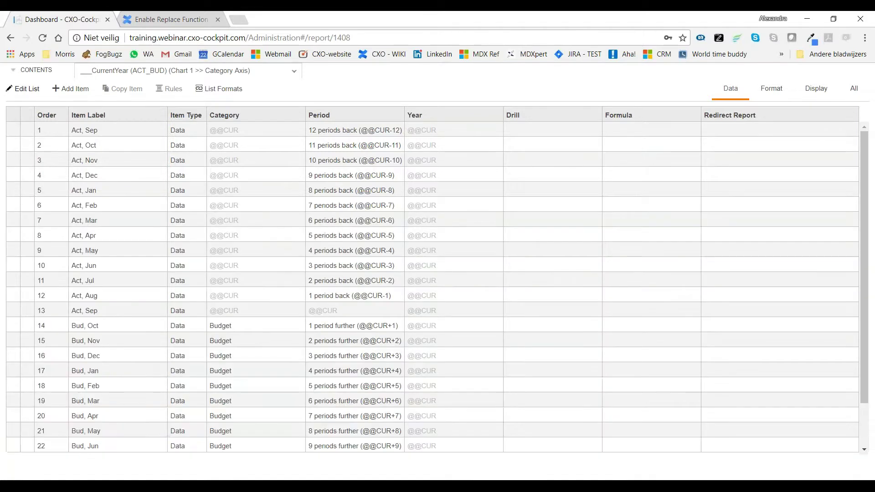
pyautogui.click(24, 89)
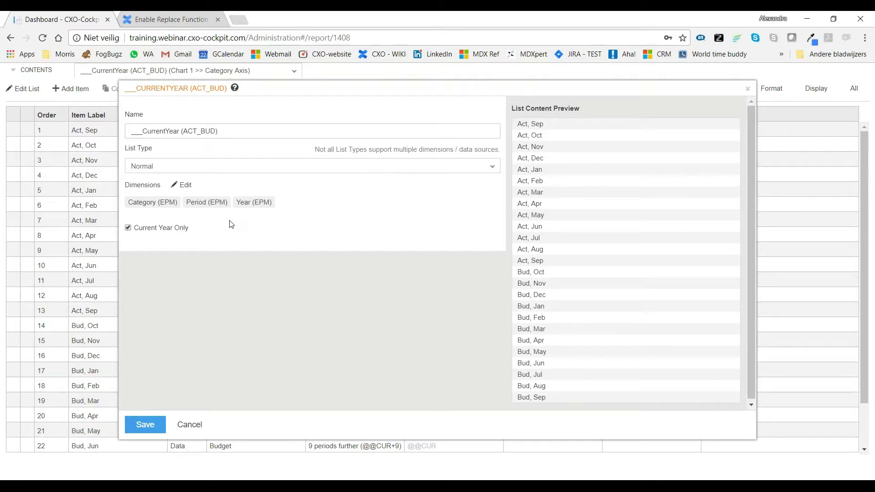
pyautogui.click(188, 424)
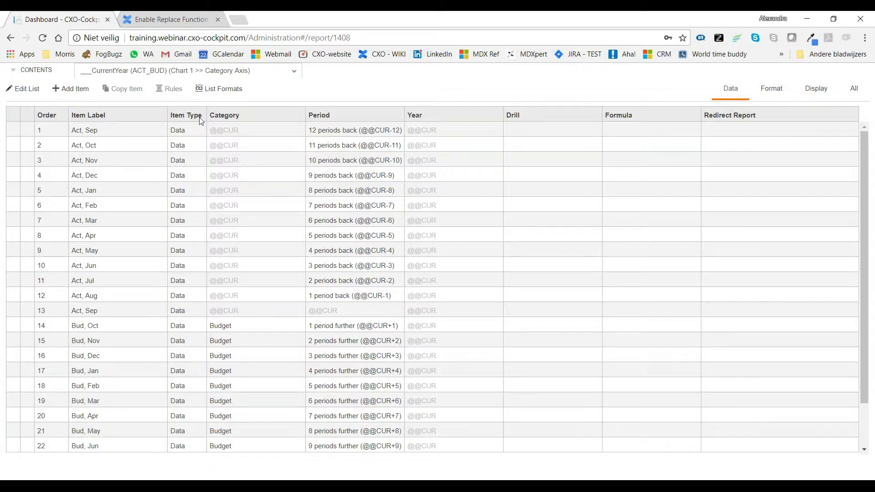
pyautogui.scroll(-2, 235, 319)
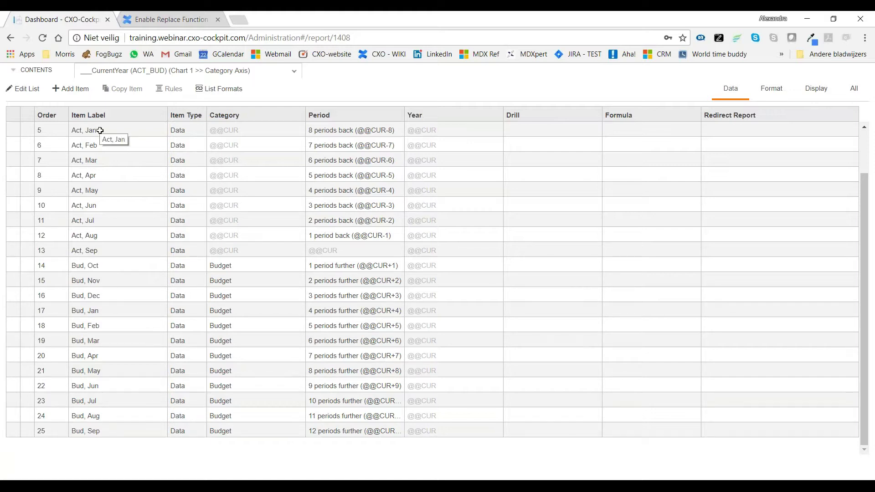
# Inspect Act Sep's Current Month format chart styling without changes, then restore the full report preview.
pyautogui.click(794, 98)
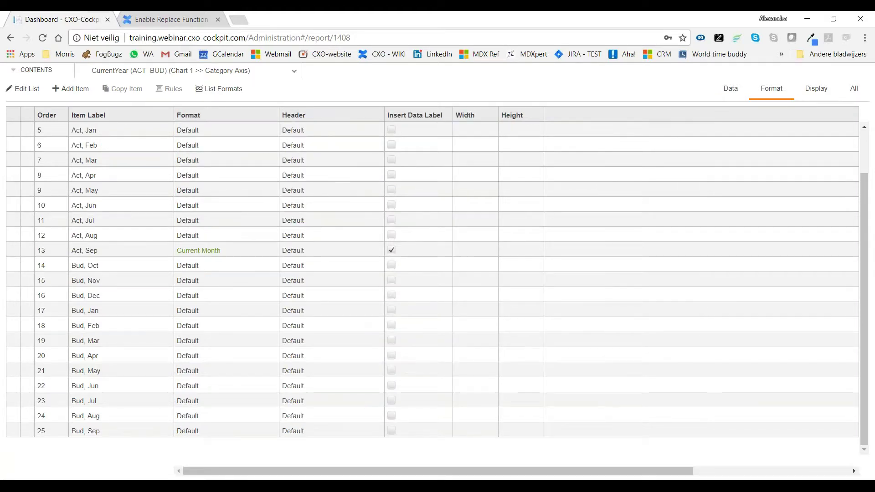
pyautogui.click(208, 253)
pyautogui.click(207, 254)
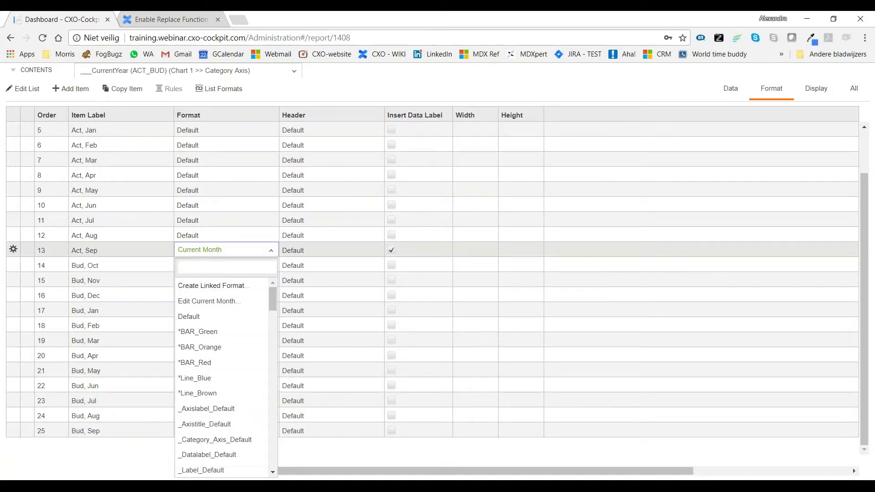
pyautogui.click(197, 303)
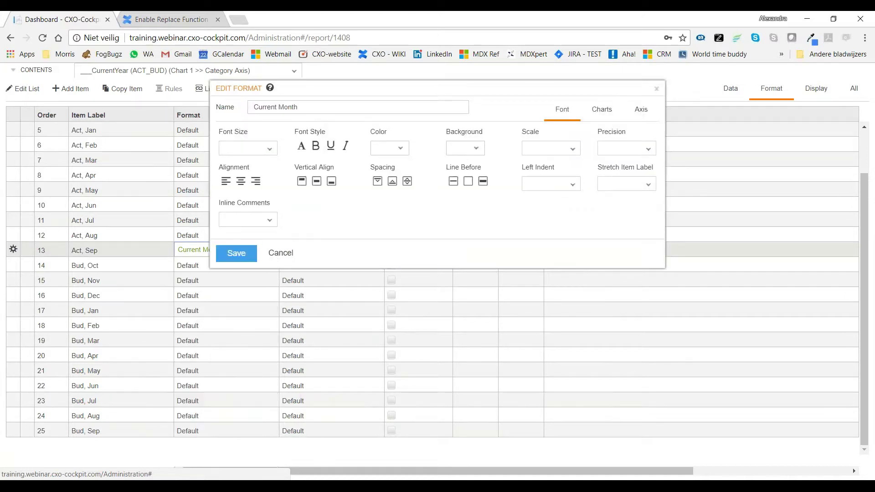
pyautogui.click(602, 118)
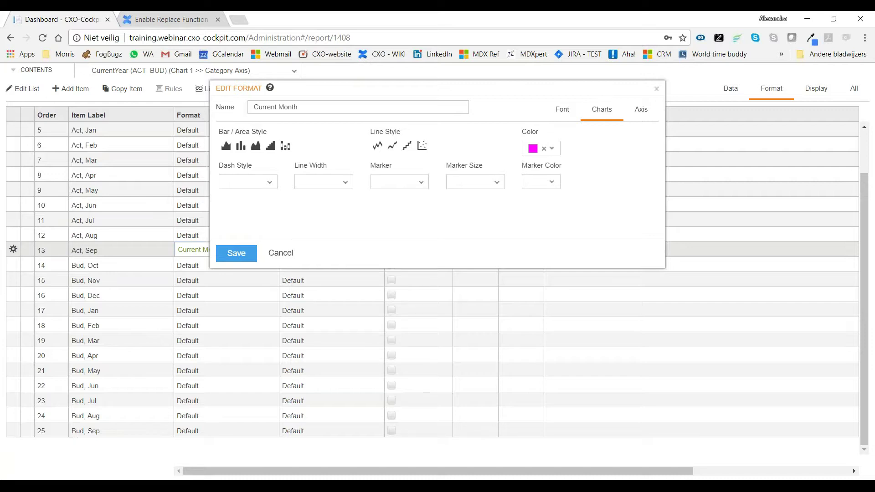
pyautogui.click(291, 255)
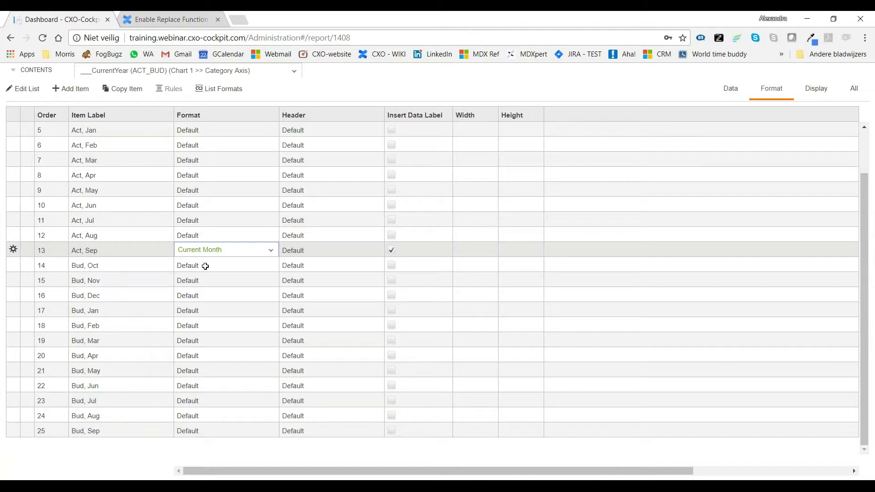
pyautogui.click(12, 71)
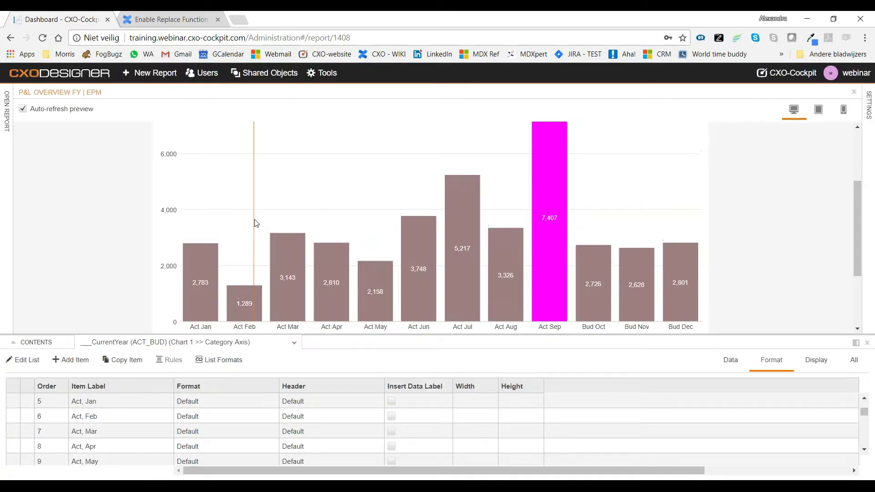
pyautogui.click(868, 343)
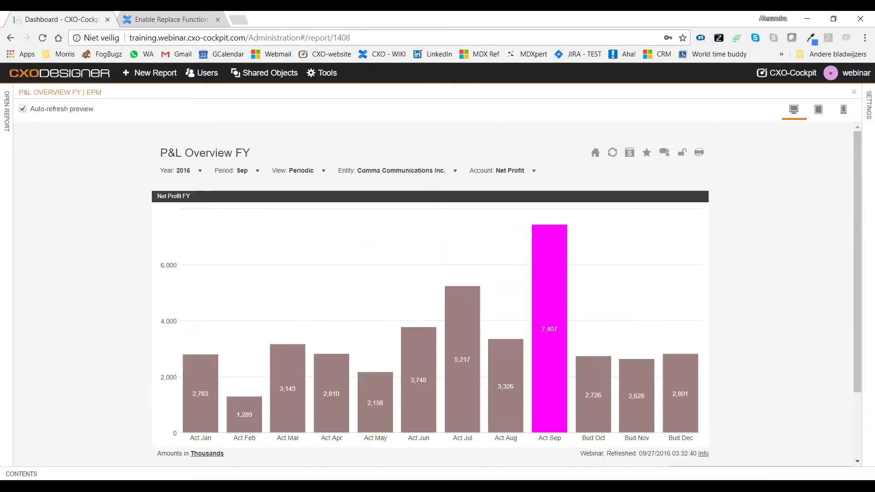
# Change the preview Period to Jun, then to Feb, and expand the Contents panel again.
pyautogui.click(257, 171)
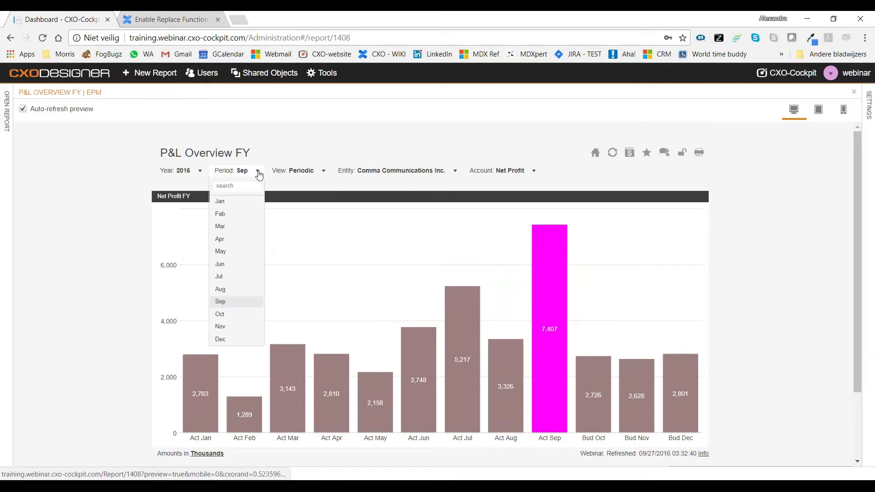
pyautogui.click(229, 267)
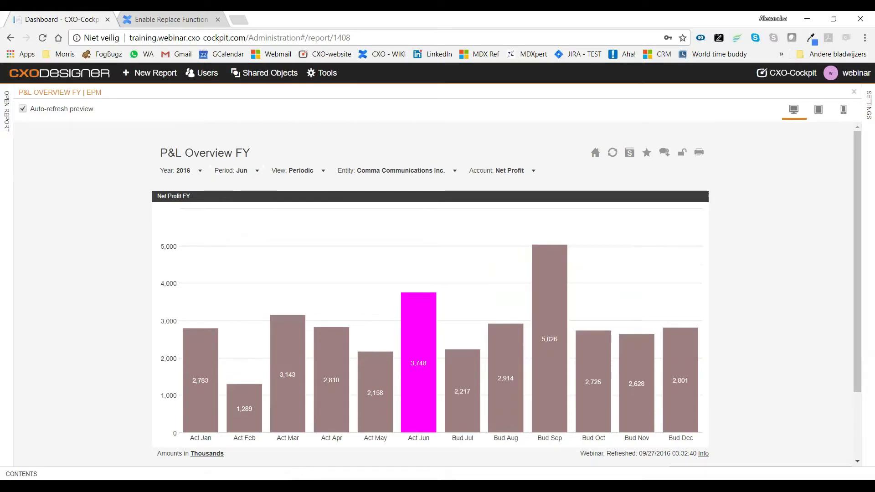
pyautogui.click(256, 172)
pyautogui.click(220, 215)
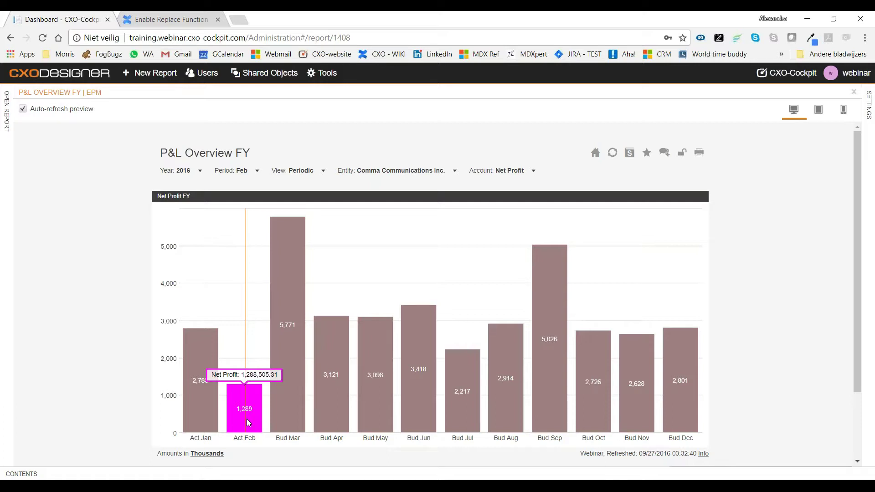
pyautogui.click(32, 475)
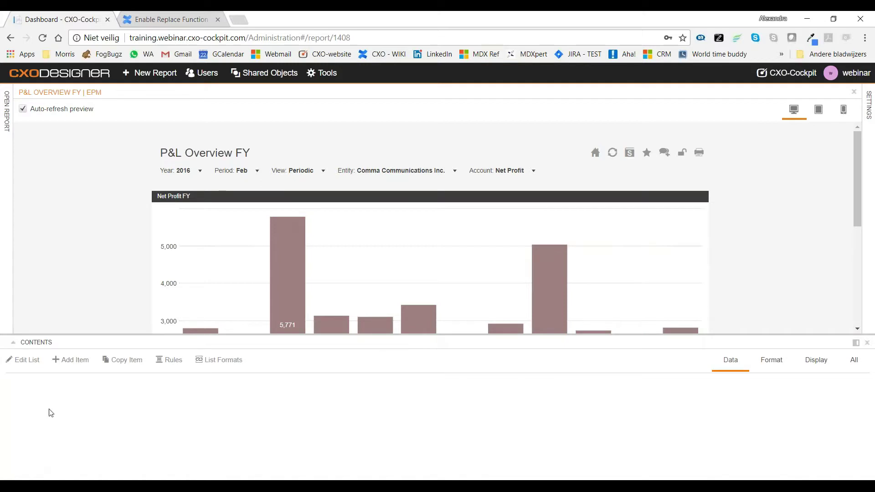
# Show the Curr ACC (Chart 1 >> Bars Series) list's format columns, with Net Profit set to Stacked.
pyautogui.click(132, 342)
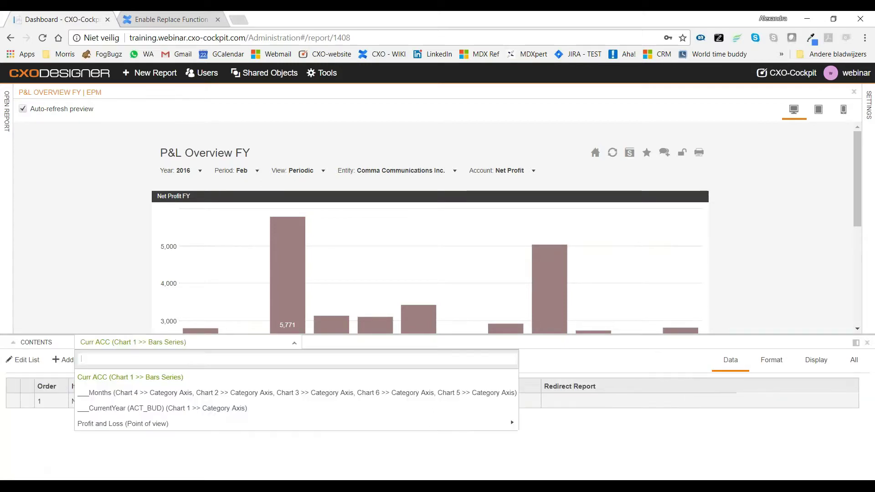
pyautogui.click(130, 379)
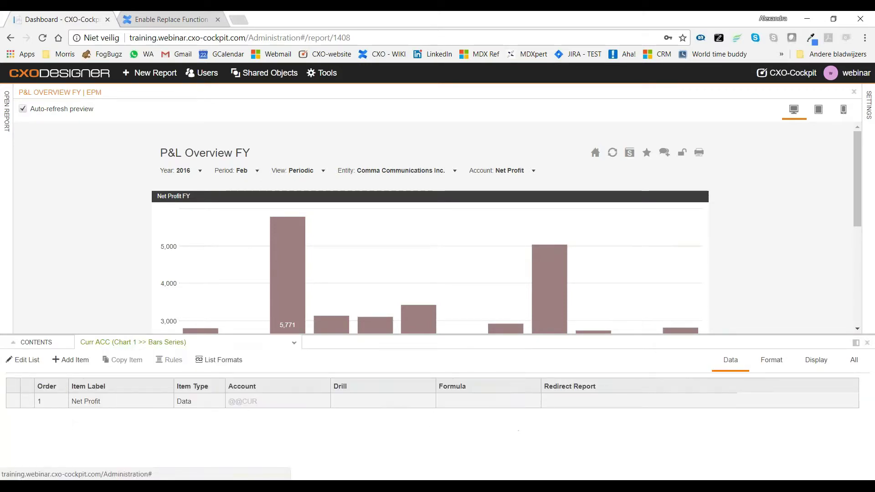
pyautogui.moveTo(856, 162); pyautogui.dragTo(856, 210)
pyautogui.click(772, 360)
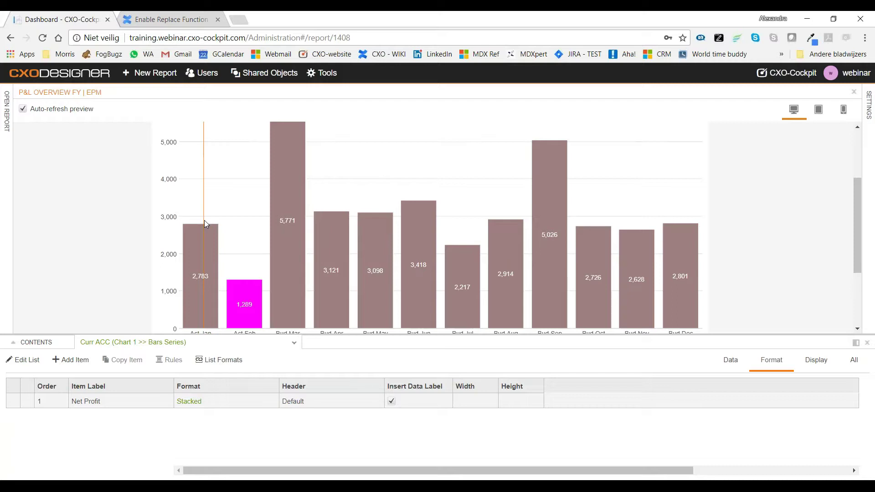
pyautogui.click(196, 401)
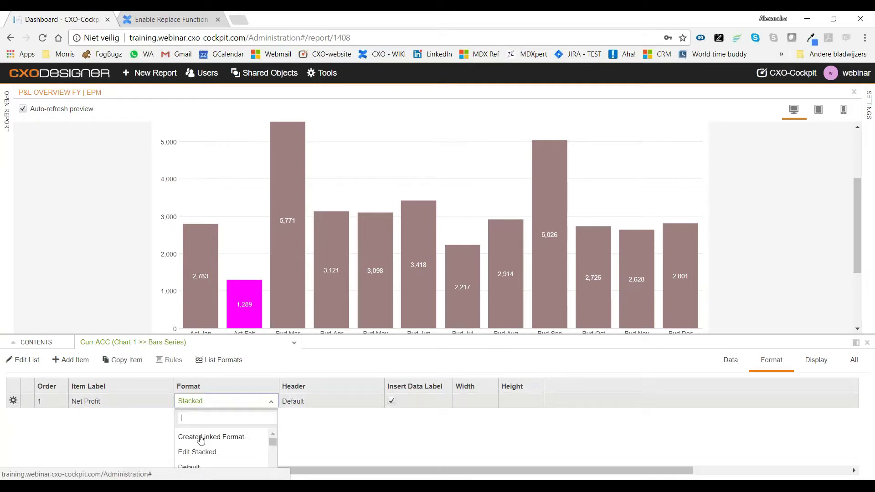
pyautogui.click(201, 452)
pyautogui.click(600, 117)
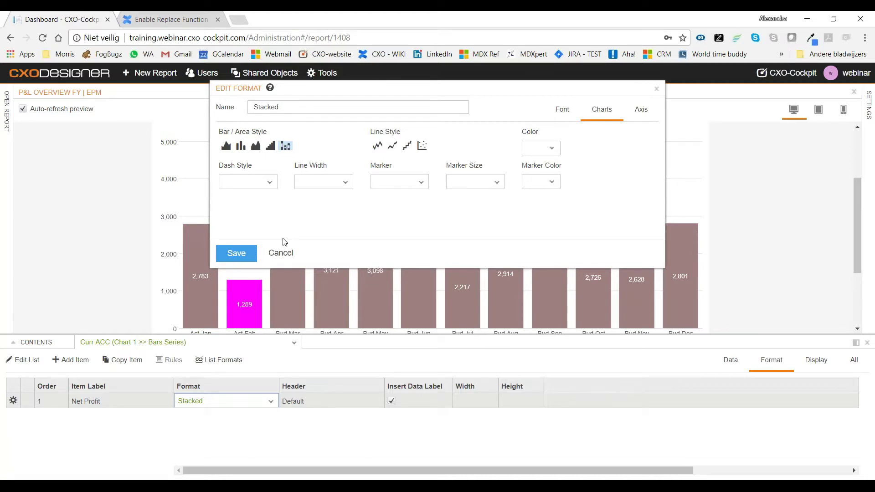
pyautogui.click(282, 254)
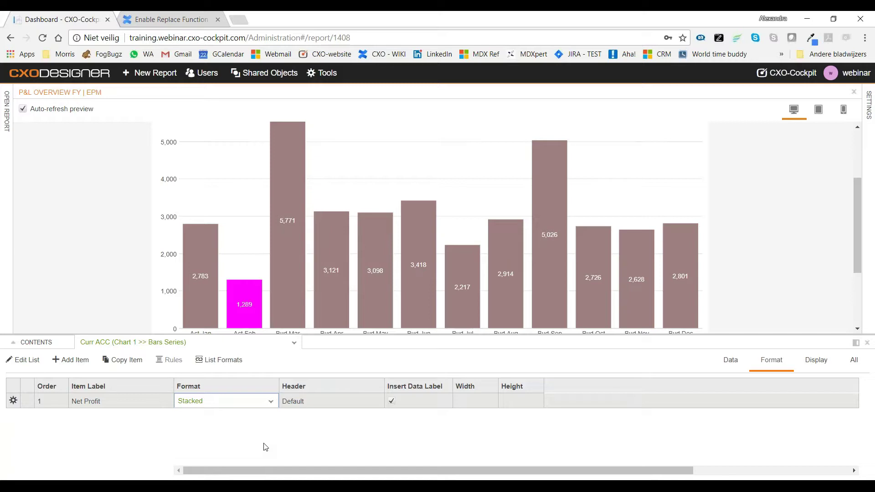
# From Chart 1's Lines Series settings, start a new report list named 'Curr ACC LINE'.
pyautogui.moveTo(207, 274)
pyautogui.click(868, 115)
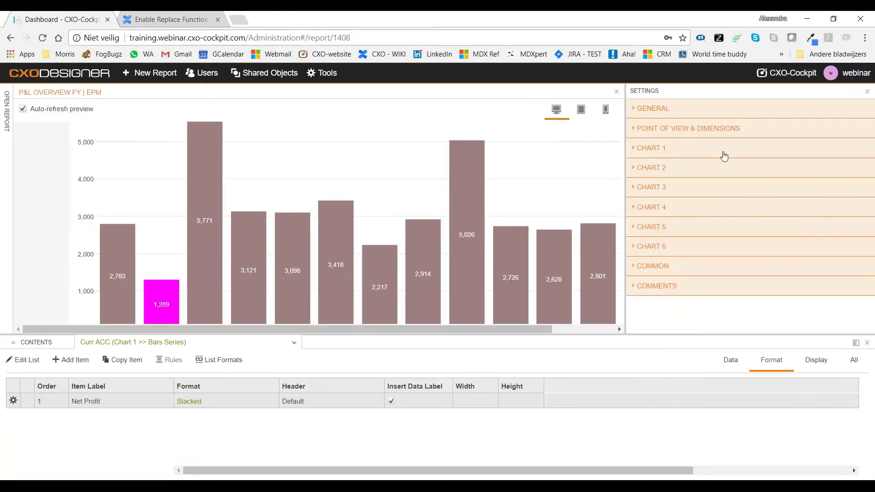
pyautogui.click(662, 151)
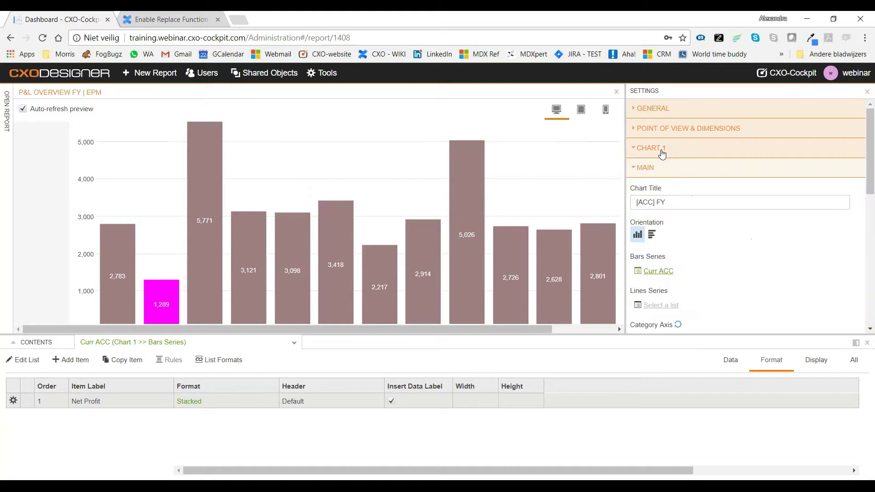
pyautogui.click(661, 305)
pyautogui.click(536, 117)
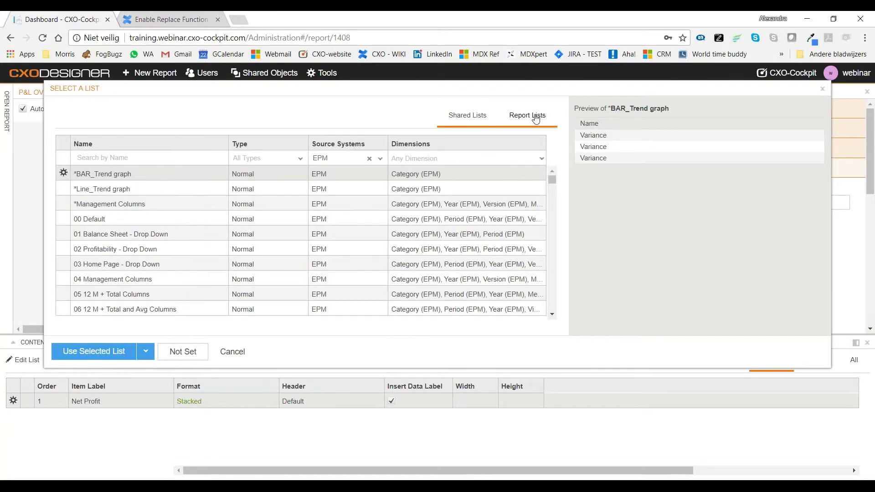
pyautogui.click(73, 115)
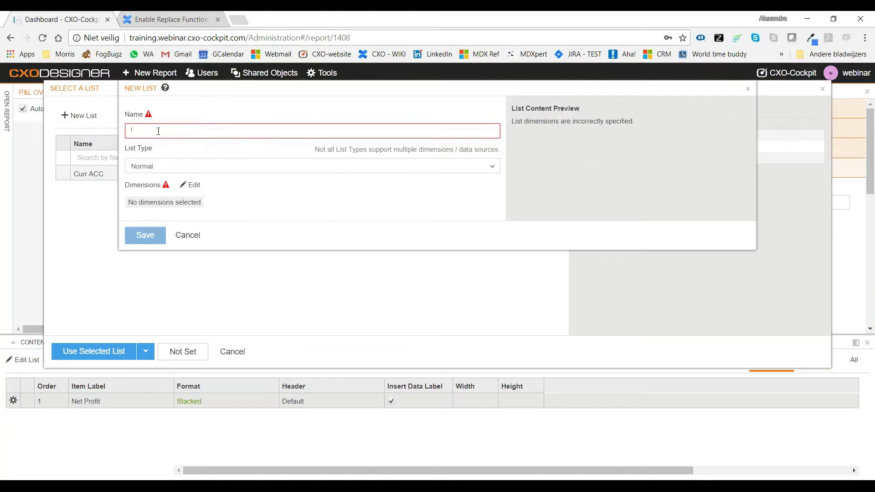
pyautogui.click(159, 131)
pyautogui.write('Curr ACC LINE')
pyautogui.click(158, 131)
pyautogui.write('C')
# Base Curr ACC LINE on the EPM Account dimension, save it, and use it as Chart 1's Lines Series.
pyautogui.click(193, 187)
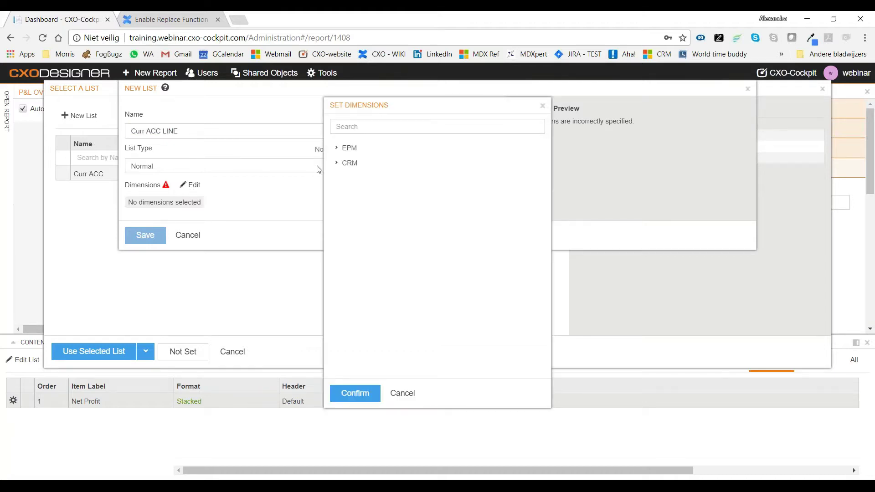
pyautogui.click(337, 148)
pyautogui.click(350, 165)
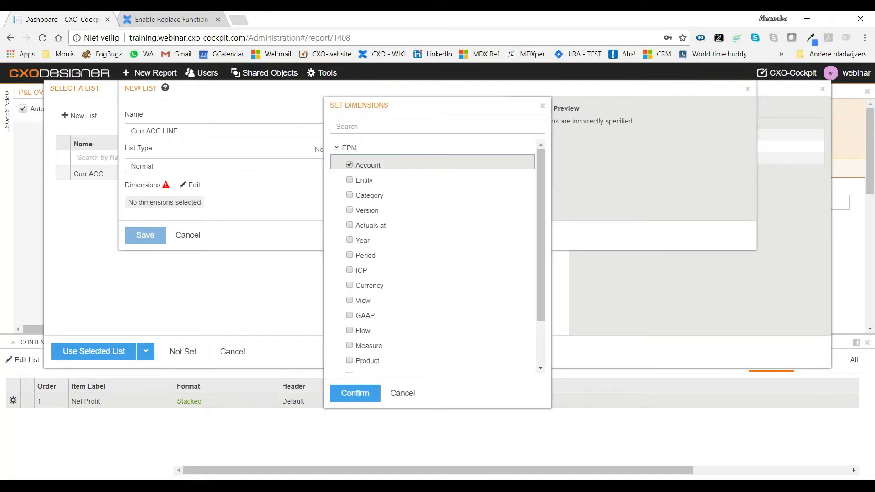
pyautogui.click(355, 393)
pyautogui.click(141, 234)
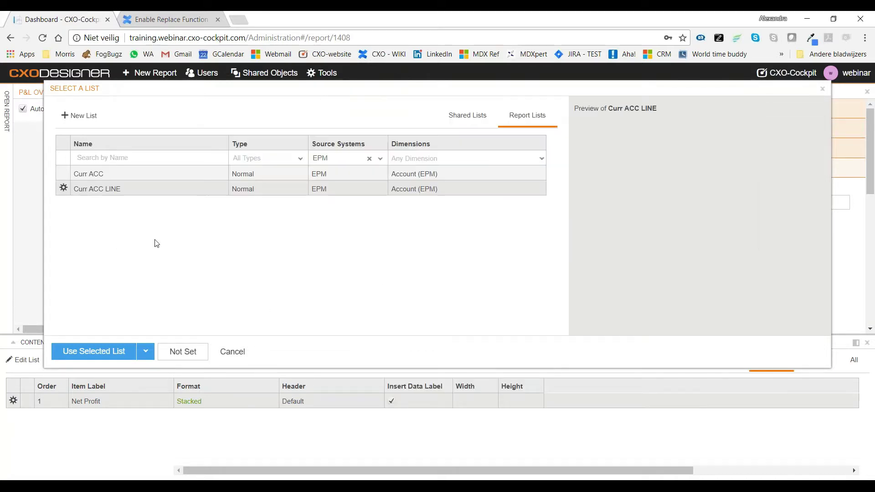
pyautogui.click(96, 353)
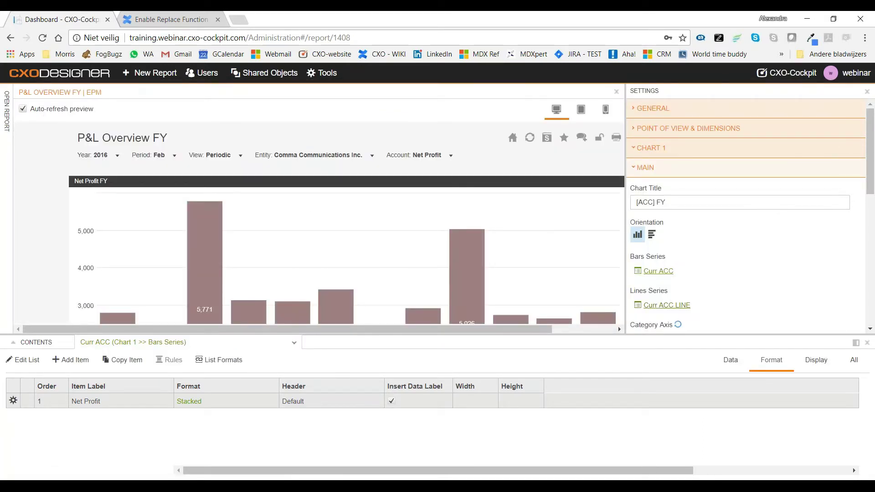
# Add a Net Profit item with Insert Data Label to the Curr ACC LINE list, then open its Format choices.
pyautogui.click(294, 342)
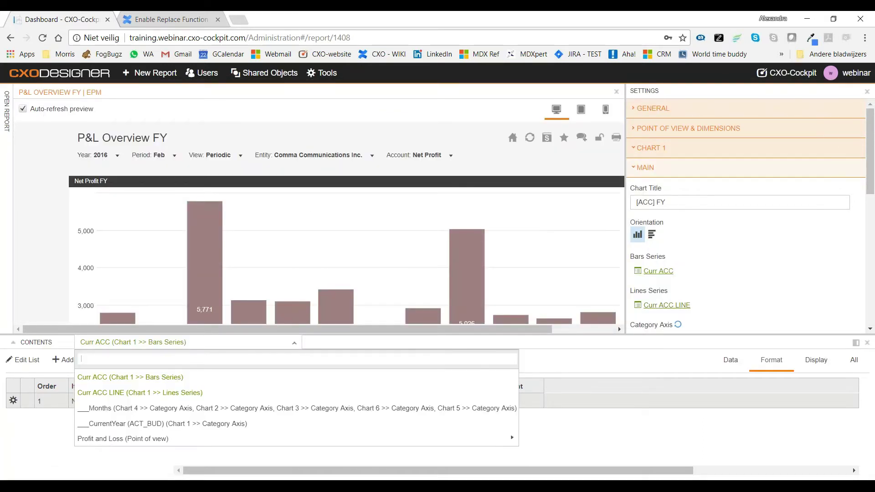
pyautogui.click(151, 393)
pyautogui.click(56, 363)
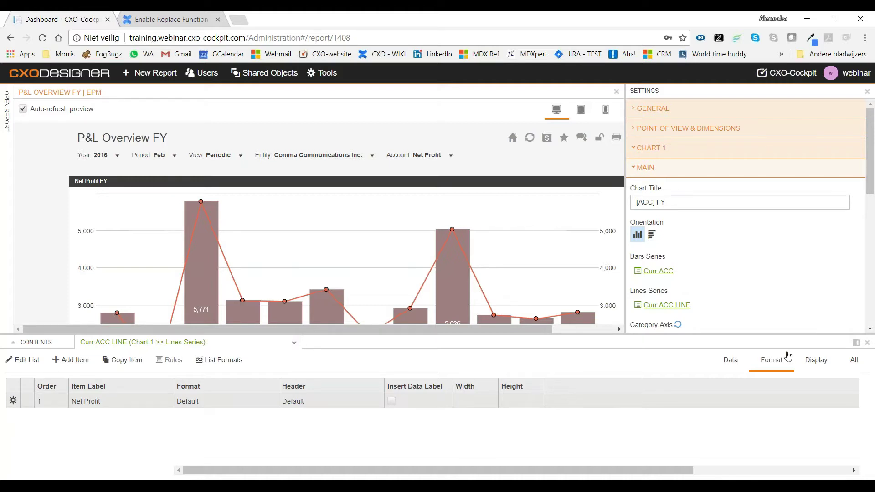
pyautogui.click(391, 401)
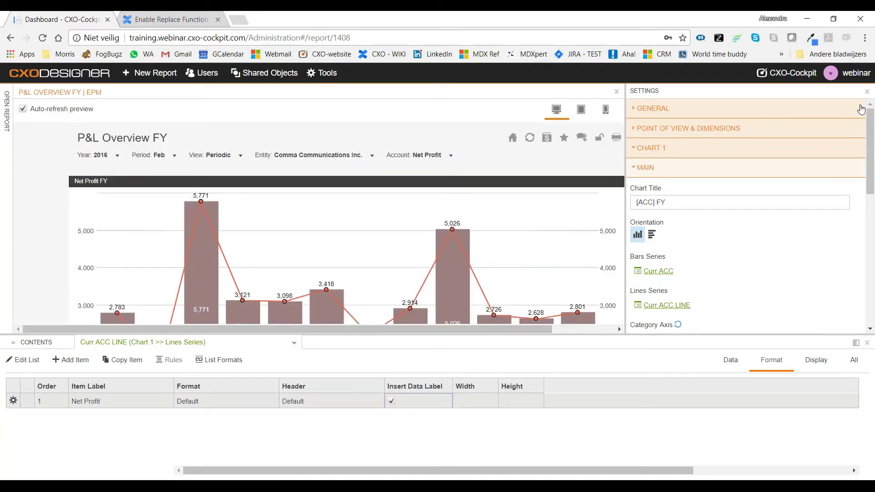
pyautogui.click(867, 92)
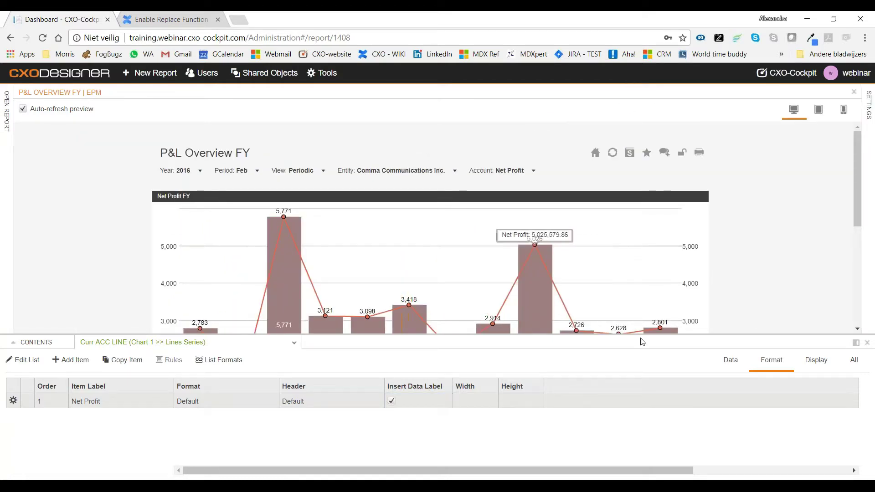
pyautogui.click(225, 401)
pyautogui.click(225, 401)
# Create a linked format named 'Scattered' with scatter line style and apply it to Net Profit.
pyautogui.click(211, 437)
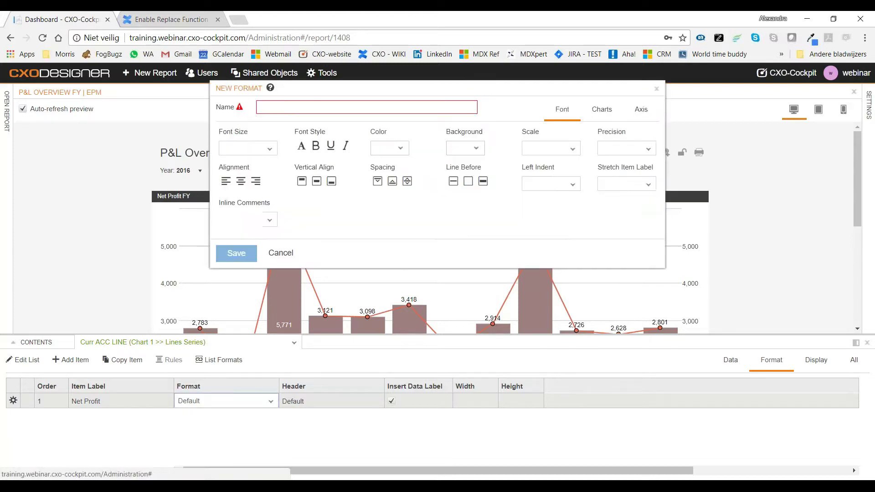
pyautogui.write('S')
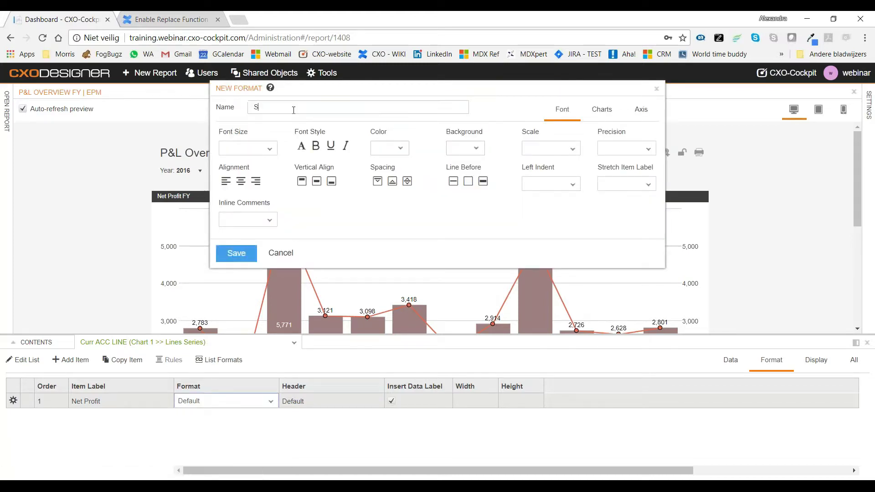
pyautogui.write('cattered')
pyautogui.click(611, 115)
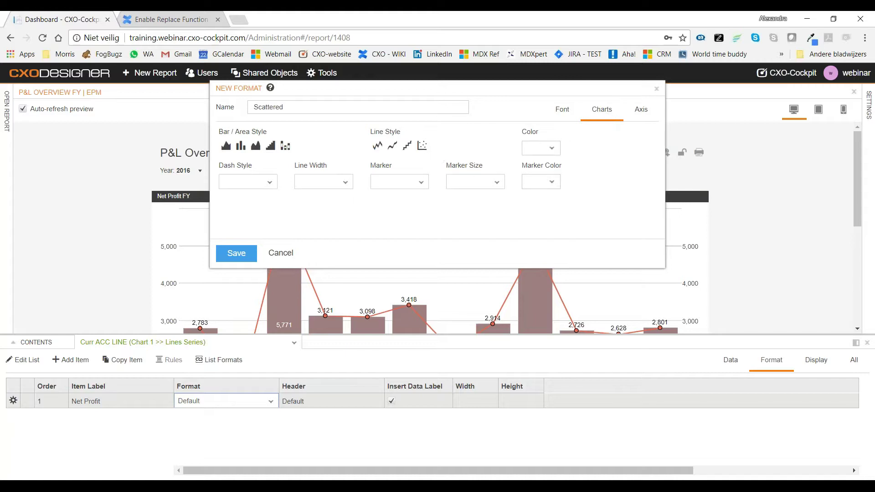
pyautogui.click(422, 147)
pyautogui.click(243, 257)
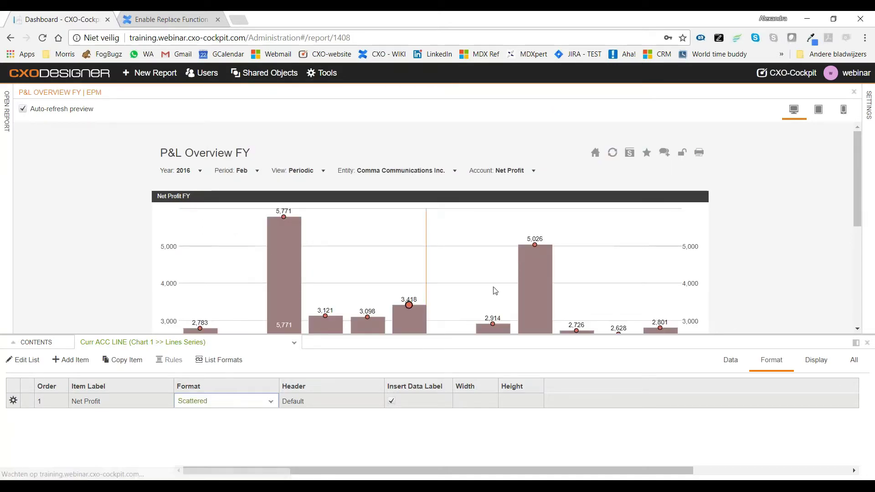
pyautogui.scroll(-1, 827, 264)
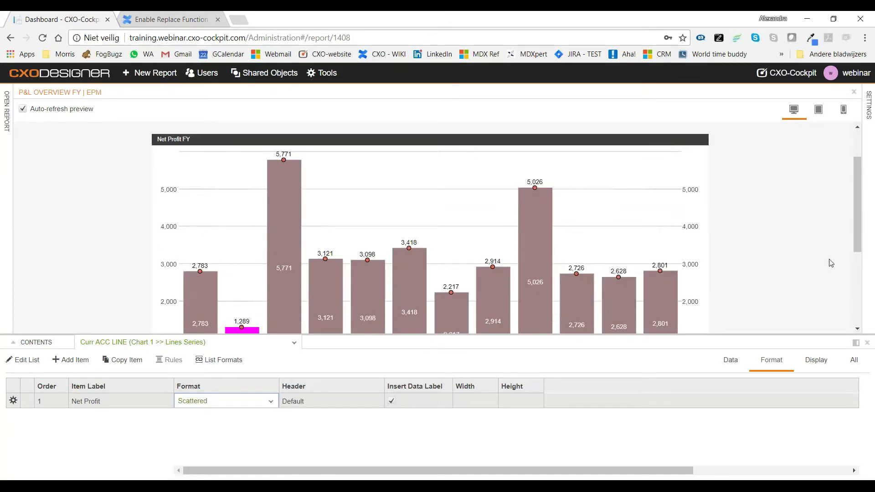
# Set the Scattered format's Marker Size to None and save it.
pyautogui.click(236, 408)
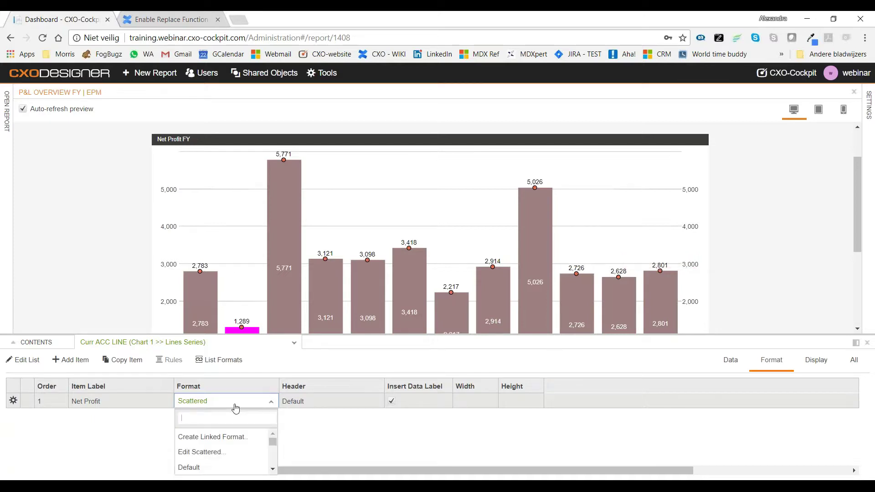
pyautogui.click(197, 453)
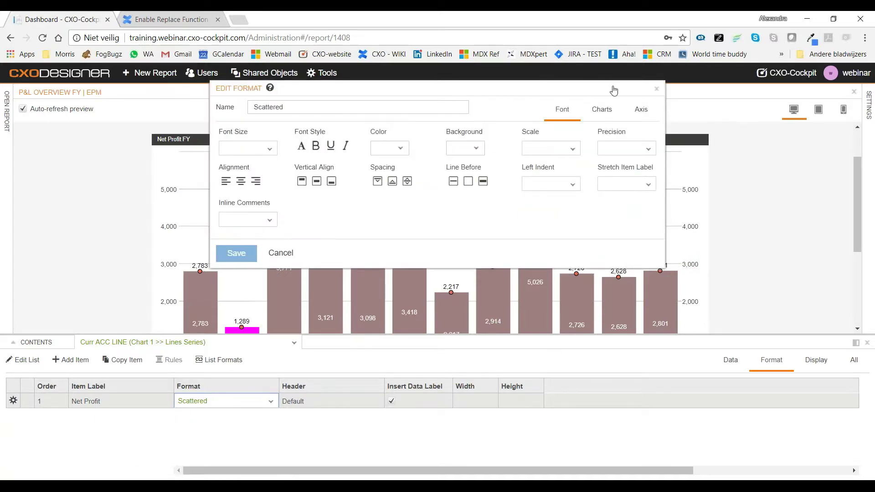
pyautogui.click(601, 110)
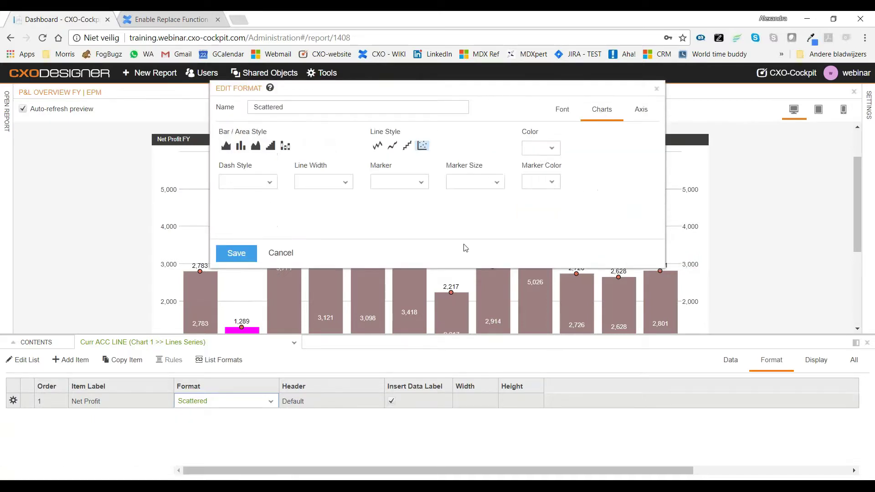
pyautogui.click(497, 182)
pyautogui.click(457, 218)
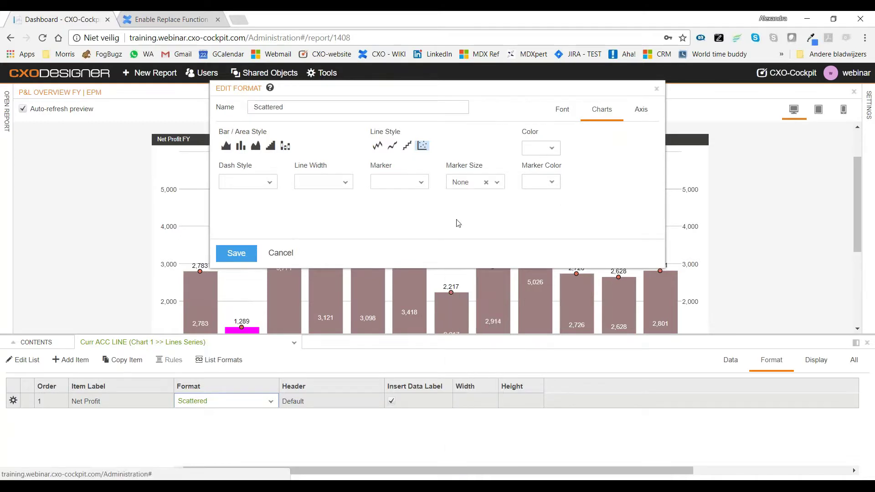
pyautogui.click(241, 257)
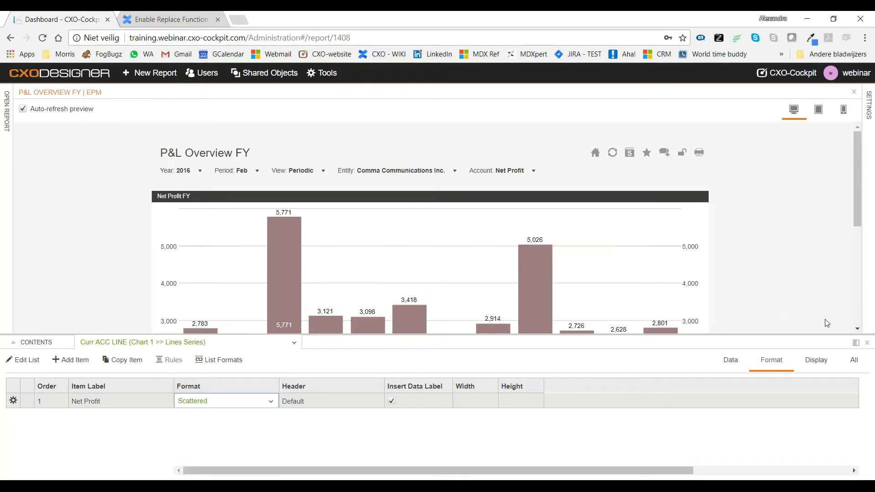
# Collapse the Contents panel and view P&L Overview FY in the CXO-Cockpit viewer.
pyautogui.click(867, 342)
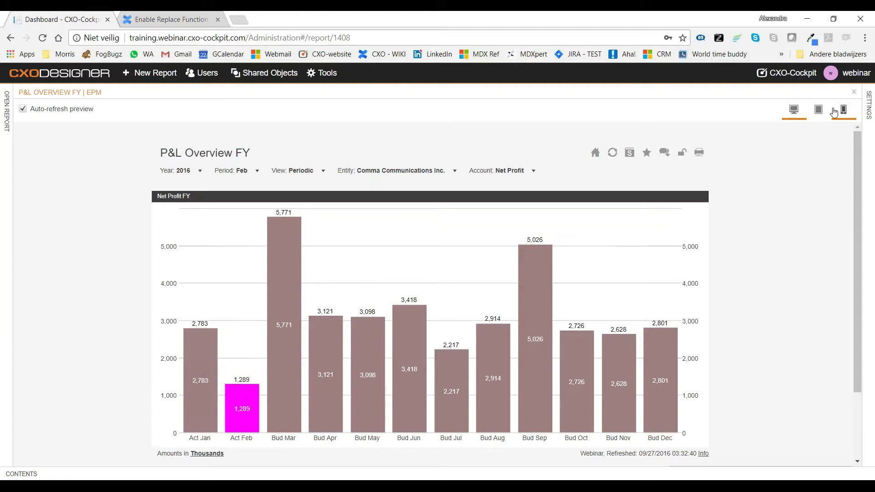
pyautogui.click(787, 73)
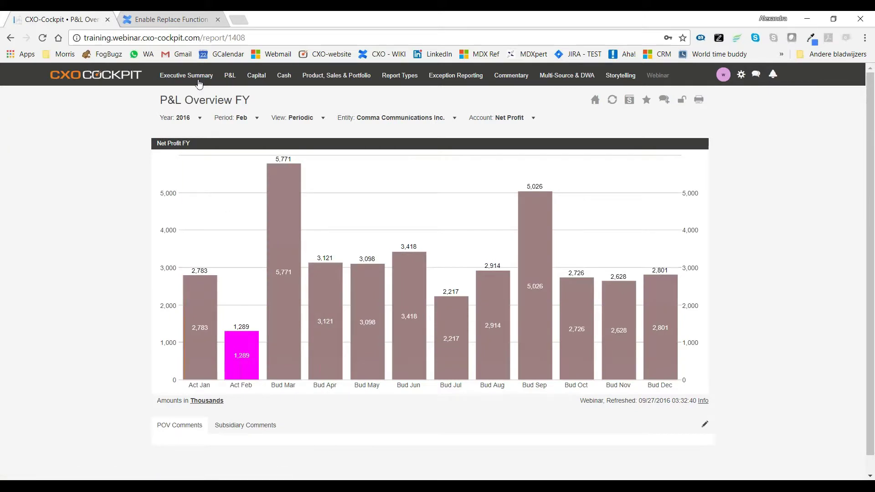
# Open the Webinar 'Profit and Loss with redirect' report, drill Net Sales to its trend graph, and go back.
pyautogui.click(663, 78)
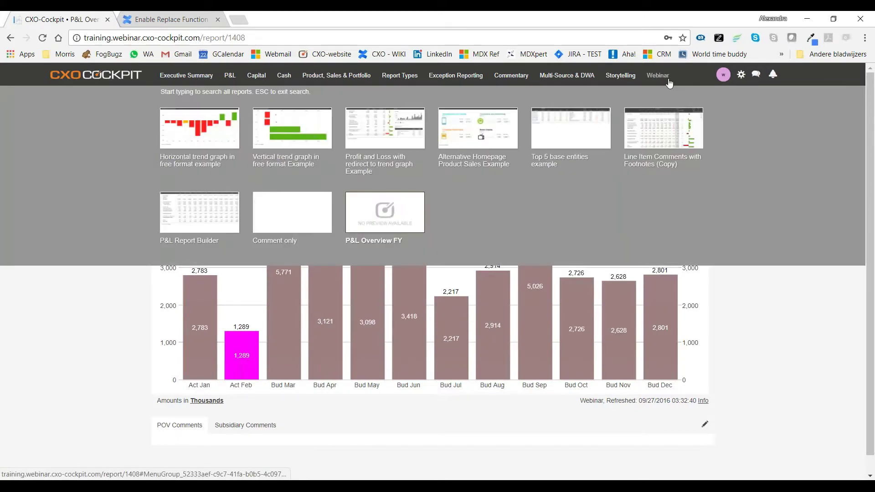
pyautogui.click(378, 132)
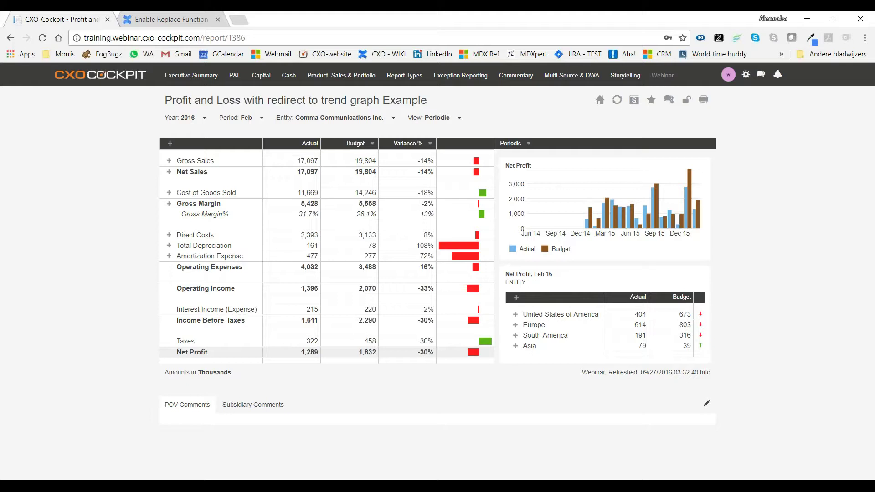
pyautogui.click(190, 175)
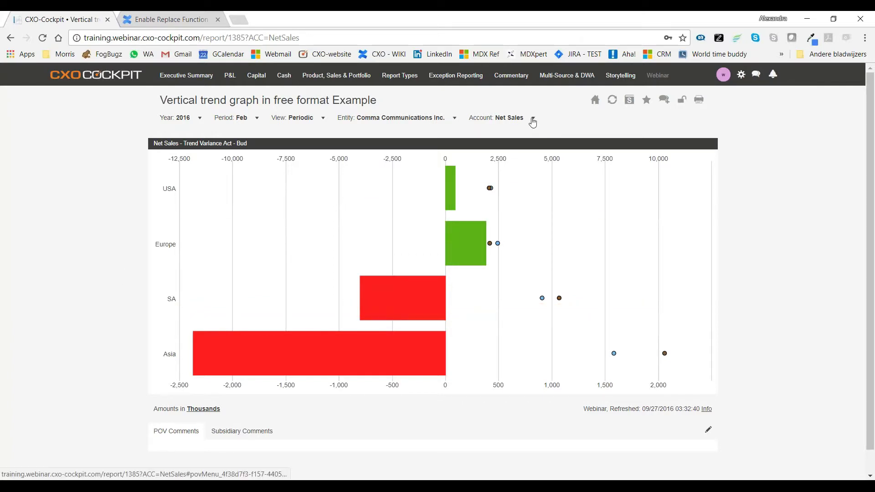
pyautogui.click(11, 38)
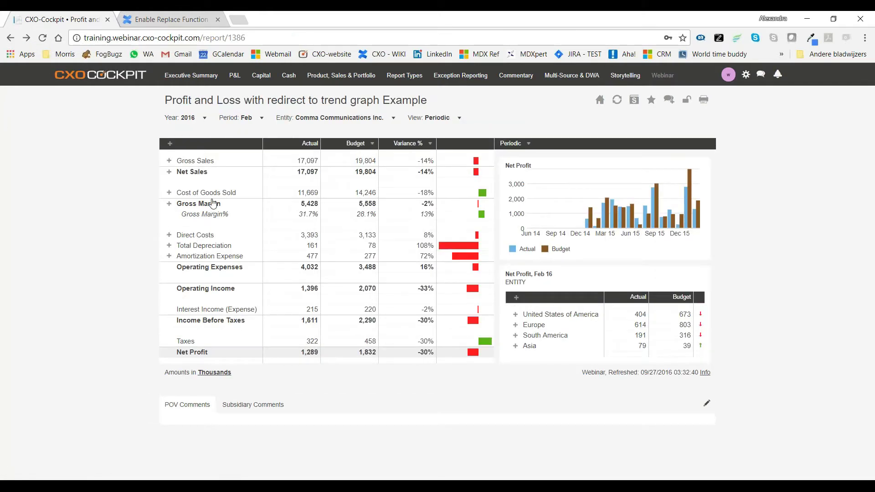
# Drill into the Gross Margin trend graph by region, check the Account list, then return to Confluence's Replace page.
pyautogui.click(198, 204)
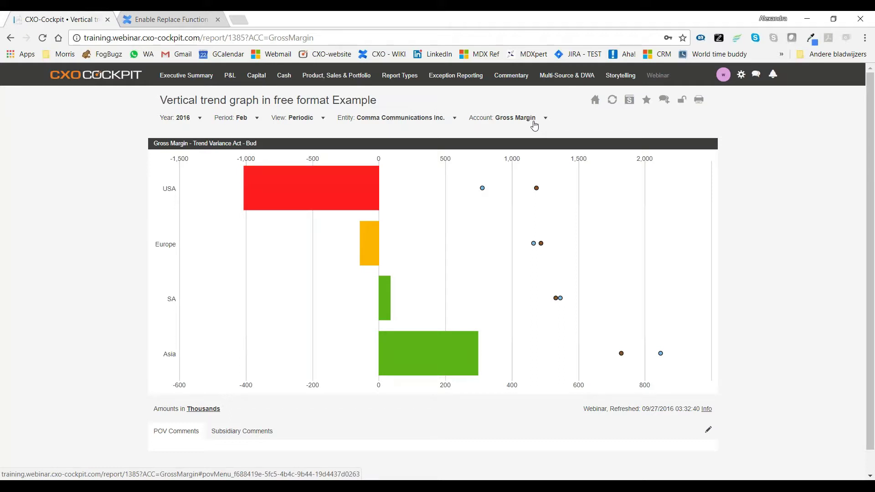
pyautogui.click(534, 121)
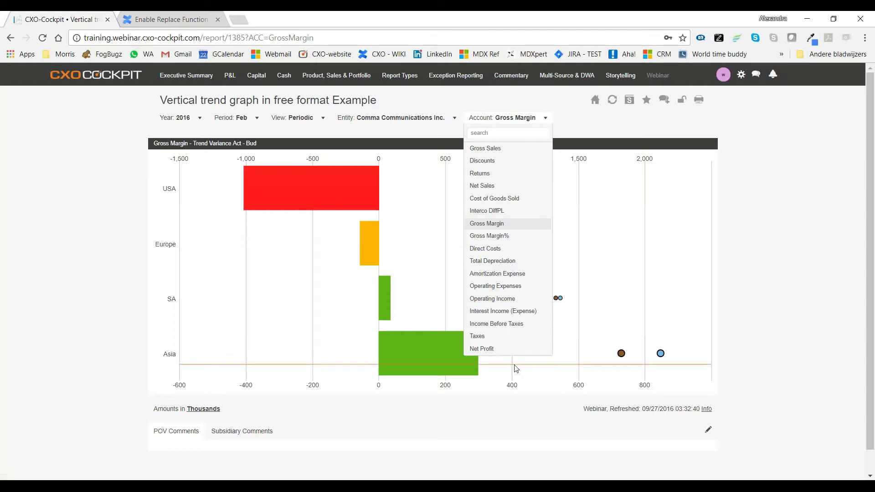
pyautogui.click(54, 199)
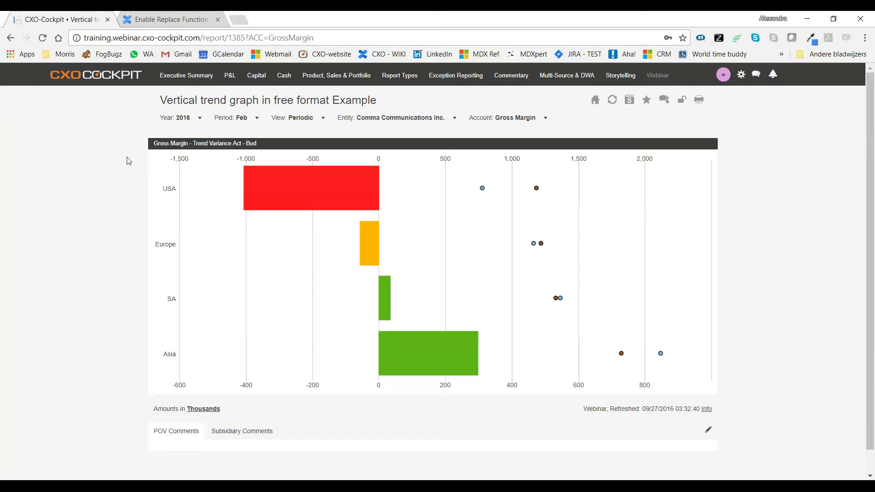
pyautogui.click(171, 19)
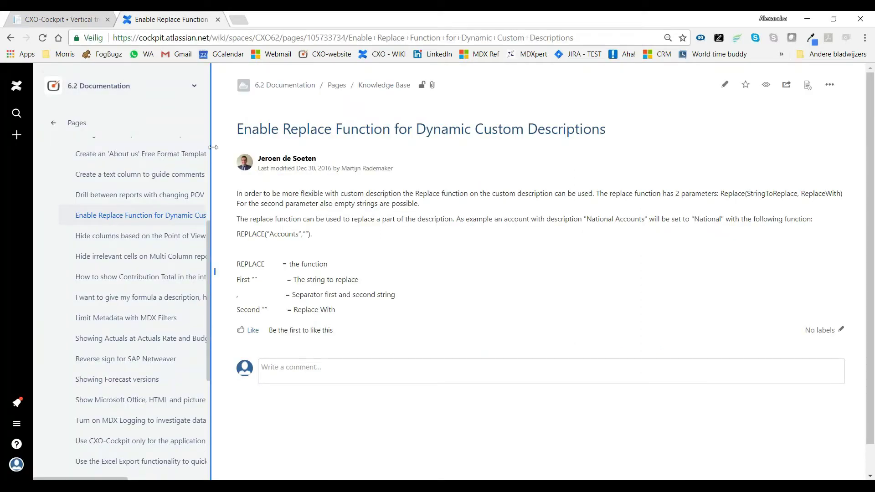
# Widen the page tree and open the Rebuild a Trend Graph using a Free Format Template page.
pyautogui.moveTo(210, 151); pyautogui.dragTo(288, 156)
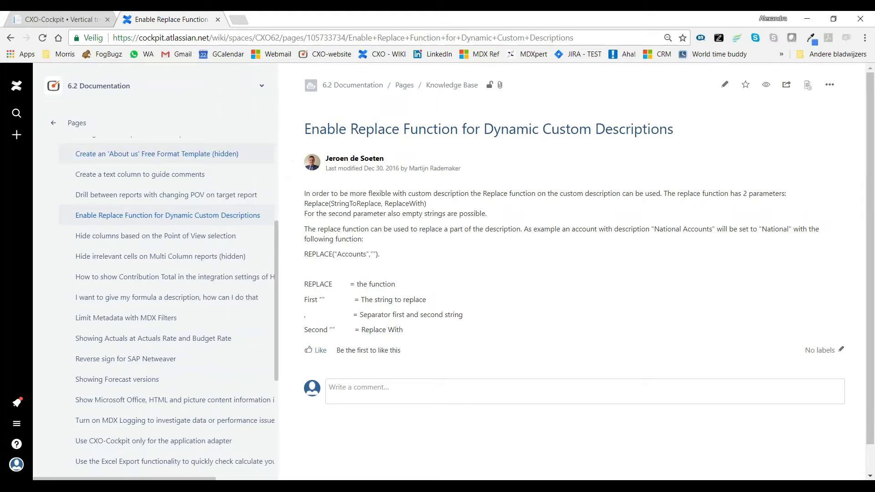
pyautogui.scroll(1, 252, 173)
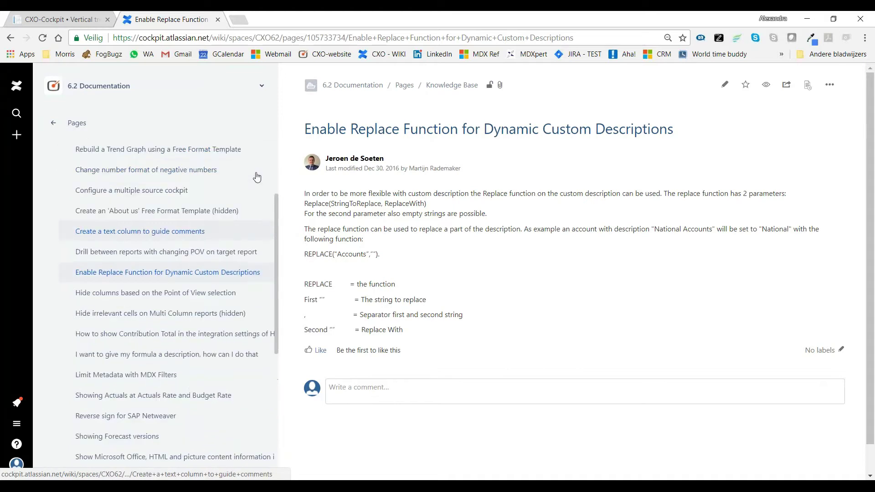
pyautogui.click(225, 155)
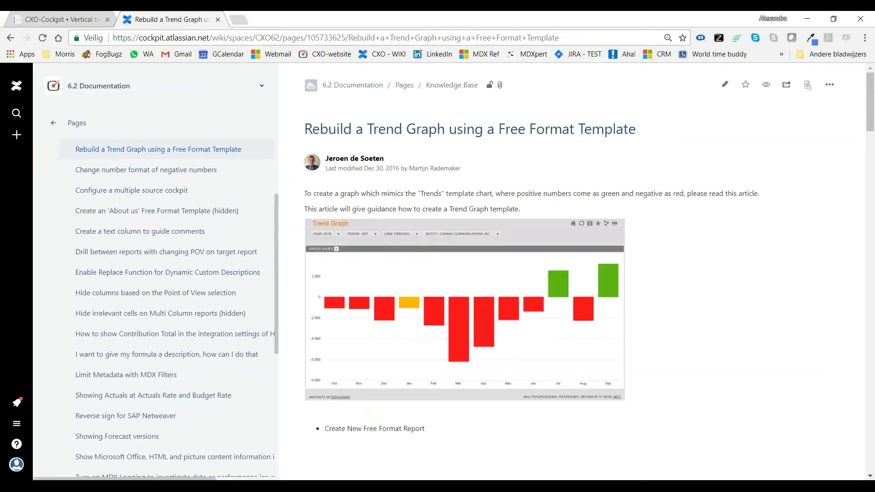
pyautogui.scroll(-5, 676, 365)
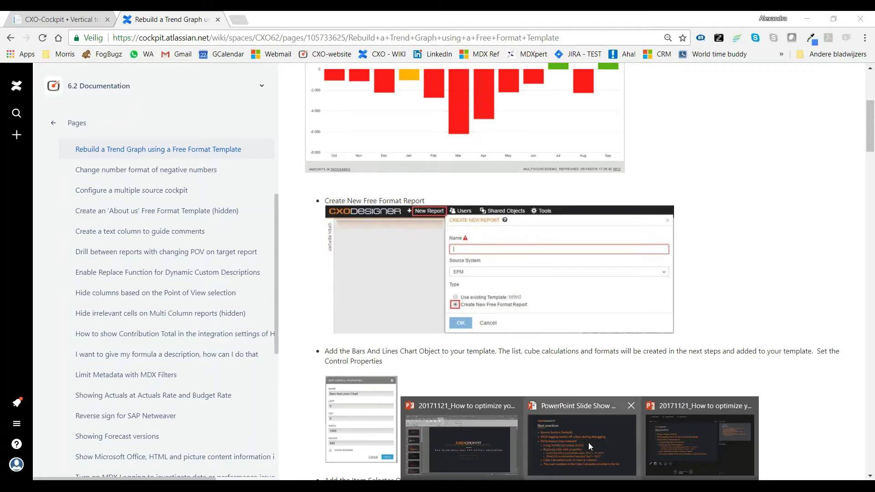
pyautogui.click(588, 446)
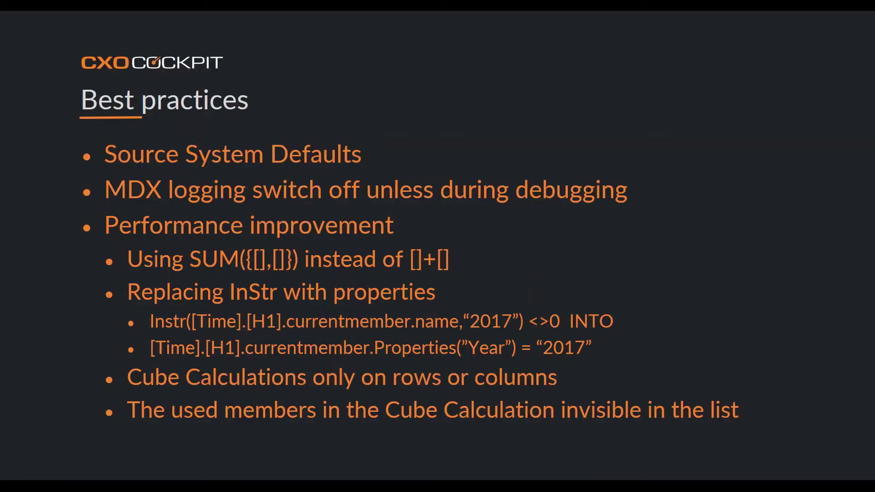
# Advance the slideshow to the usage-data and documentation-links slide, then return to the browser.
pyautogui.press('Right')
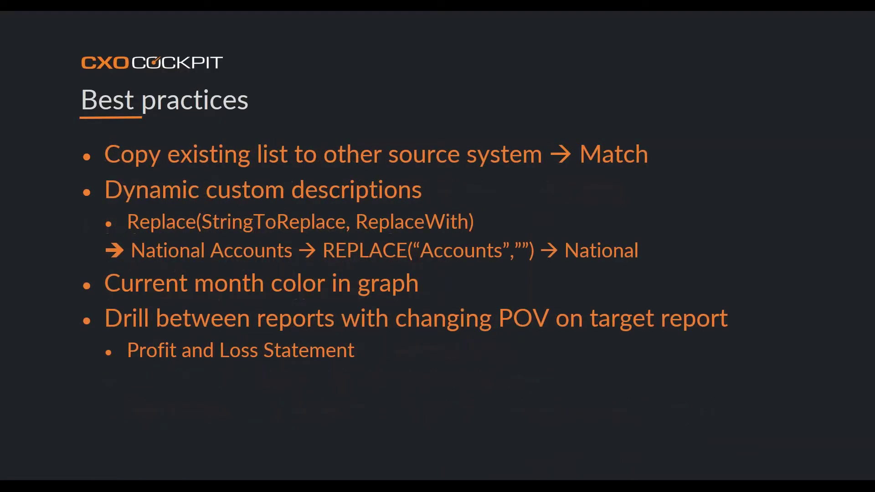
pyautogui.press('Right')
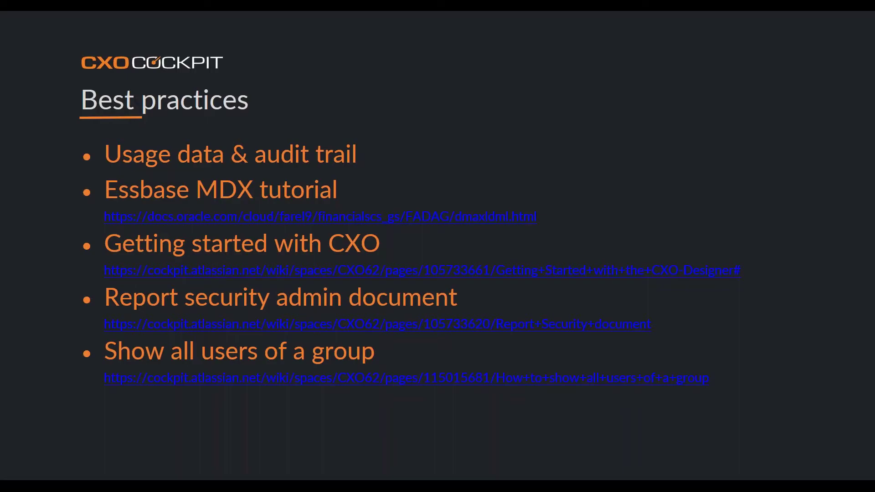
pyautogui.hotkey('alt', 'Tab')
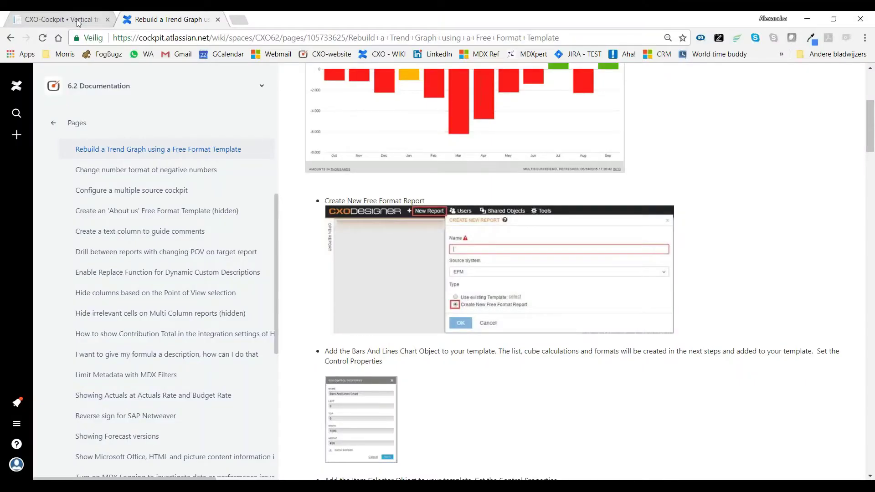
pyautogui.click(68, 19)
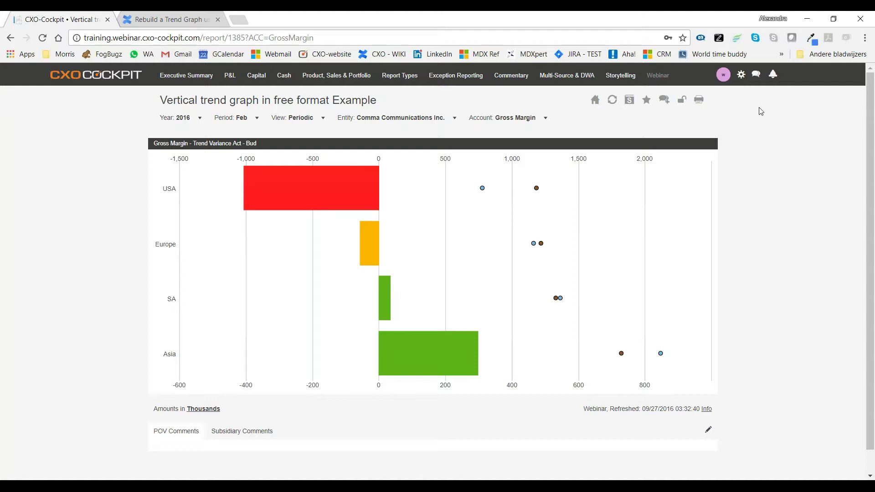
# Switch to the CXO Designer Administration dashboard with its Recent report previews like KPI Charts.
pyautogui.click(741, 74)
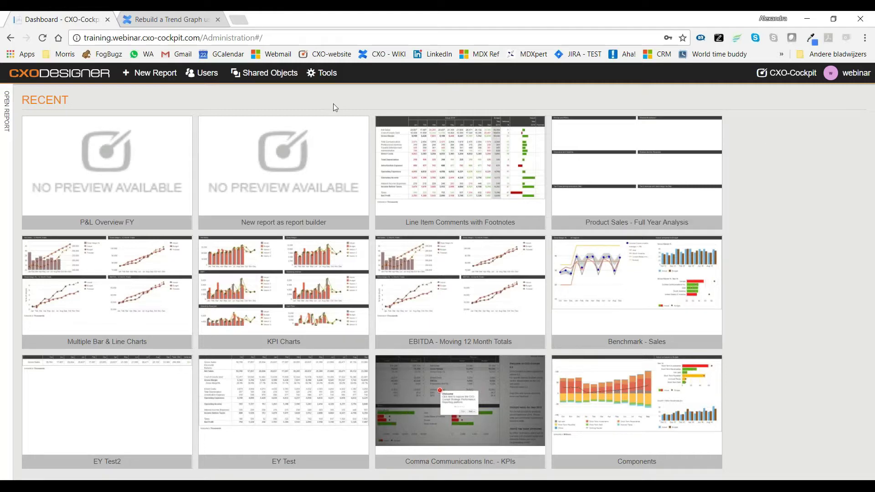
# Review Tools > Export Usage Data showing usage data from 23-8-2017, then return to the slideshow.
pyautogui.click(330, 78)
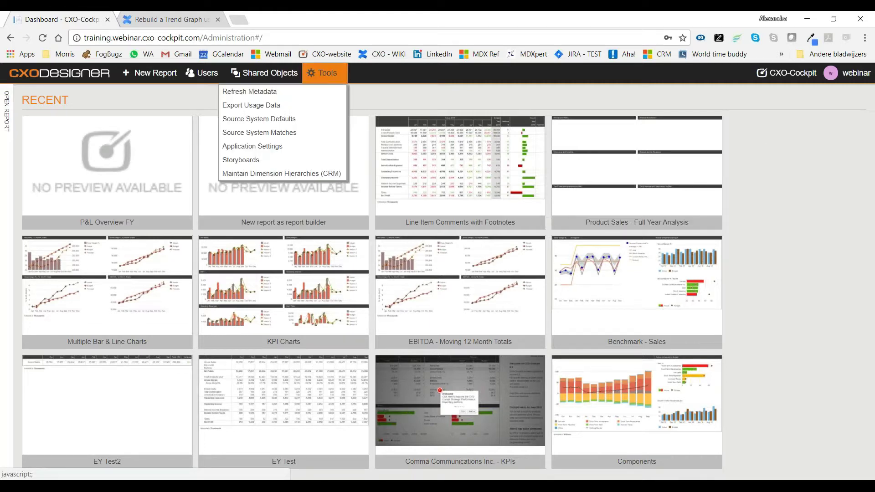
pyautogui.click(267, 108)
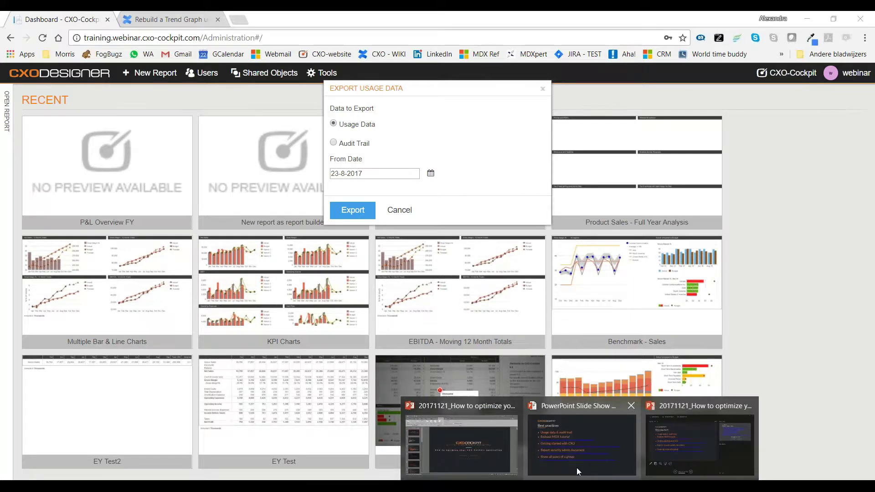
pyautogui.click(576, 467)
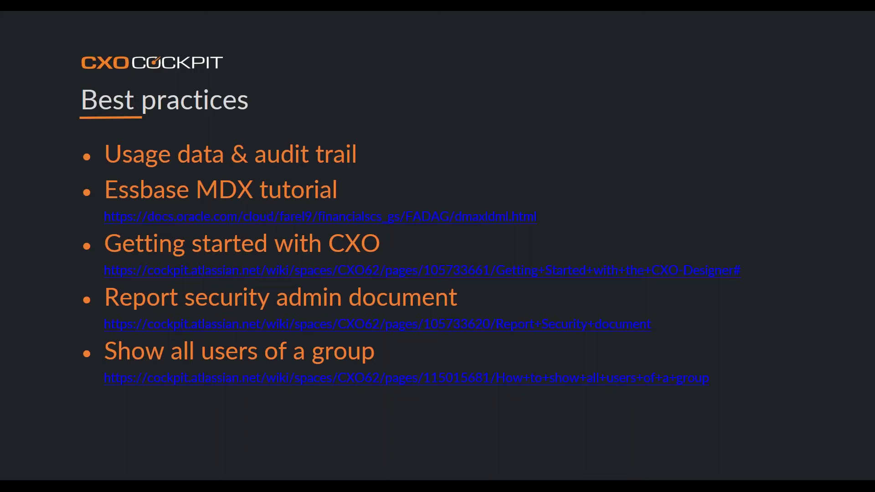
# Follow the Essbase MDX tutorial link to Oracle's Writing MDX Queries guide.
pyautogui.click(319, 217)
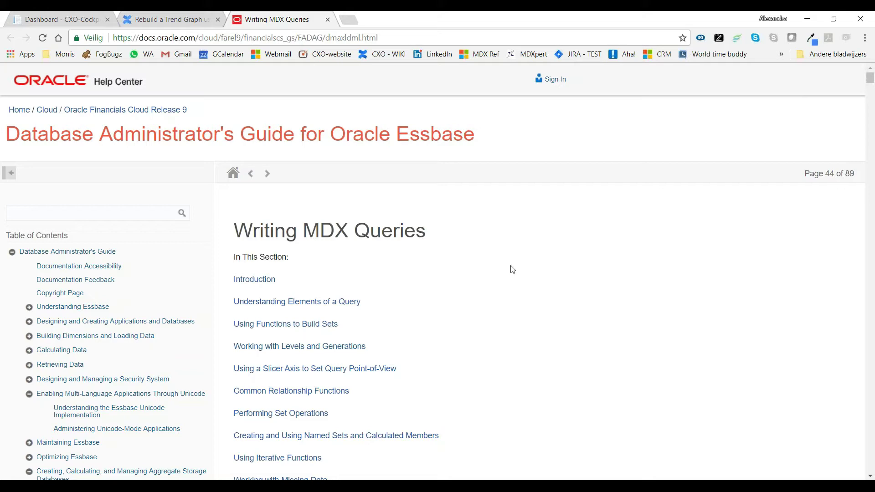
# Read the Writing MDX Queries page down to the first-query exercise, then go back to the Best practices slide.
pyautogui.scroll(-3, 513, 273)
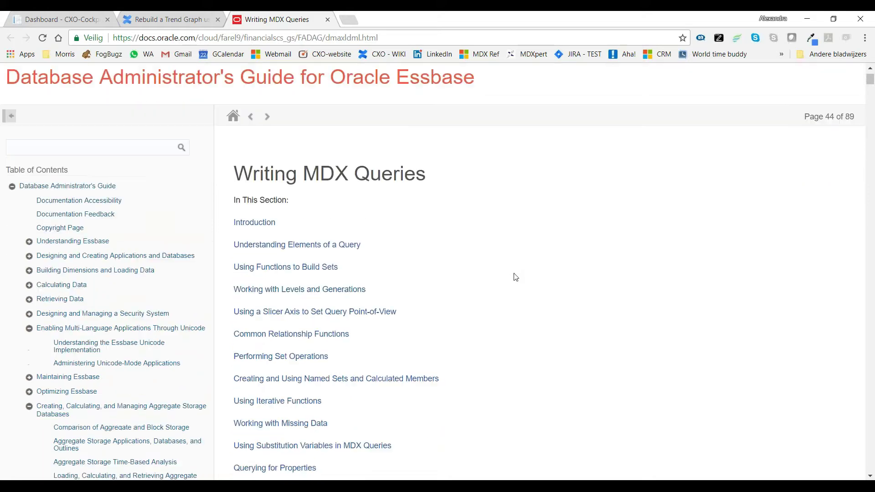
pyautogui.scroll(-3, 514, 284)
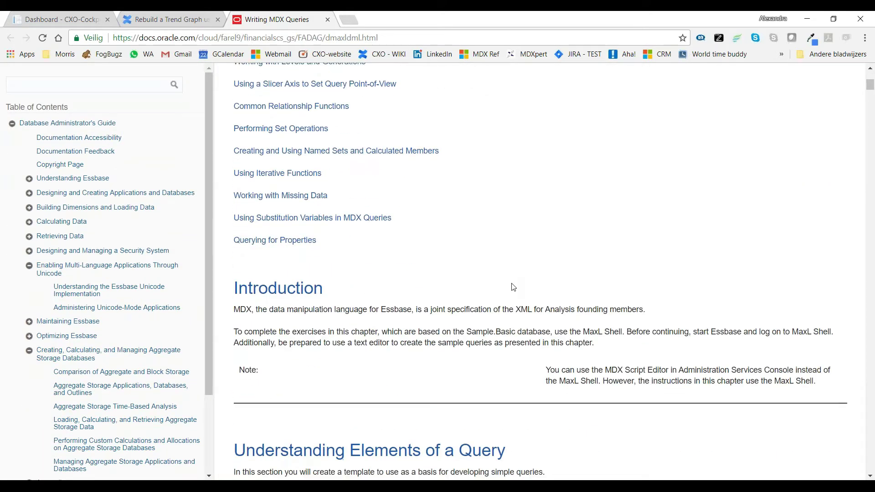
pyautogui.scroll(-5, 514, 287)
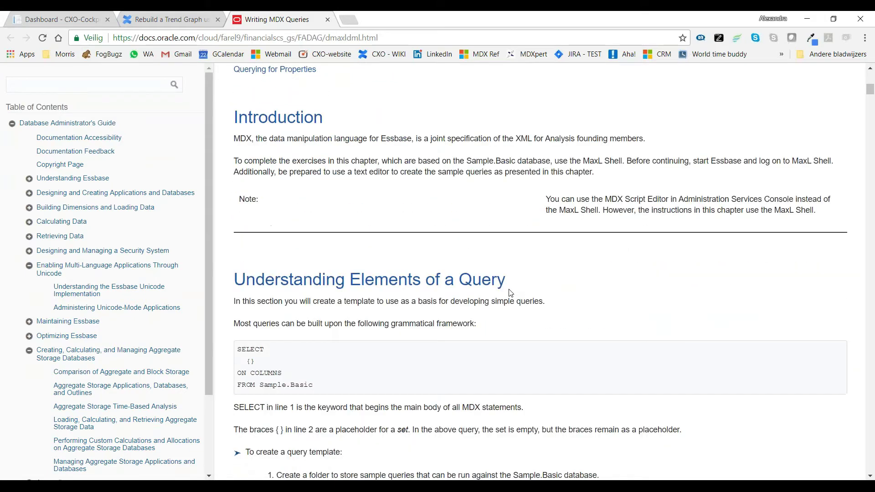
pyautogui.scroll(-1, 510, 295)
pyautogui.scroll(-5, 511, 296)
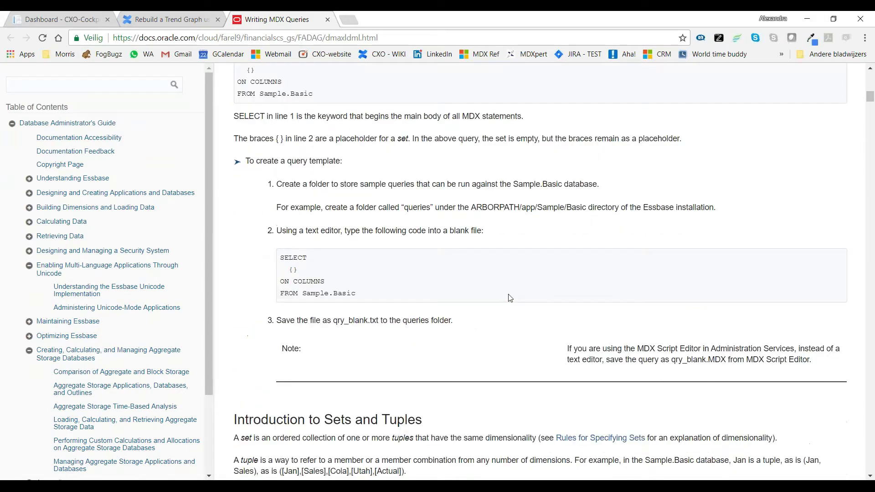
pyautogui.scroll(-4, 510, 298)
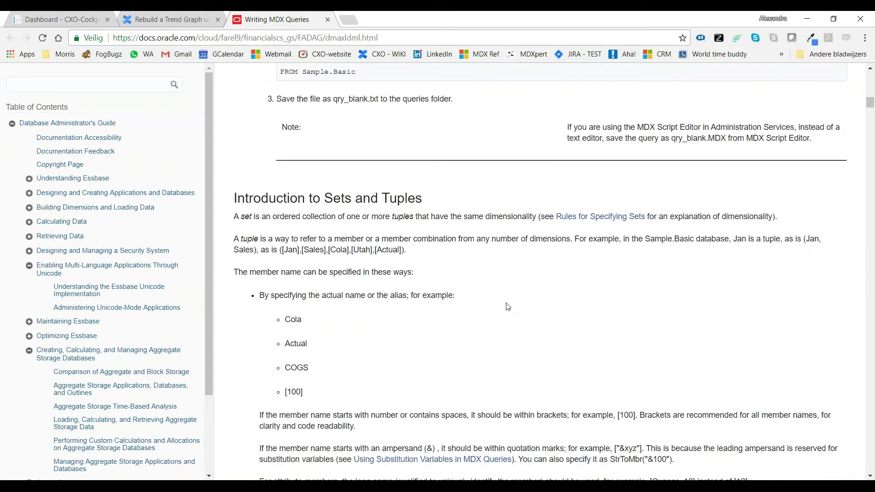
pyautogui.scroll(-2, 508, 307)
pyautogui.scroll(-6, 506, 310)
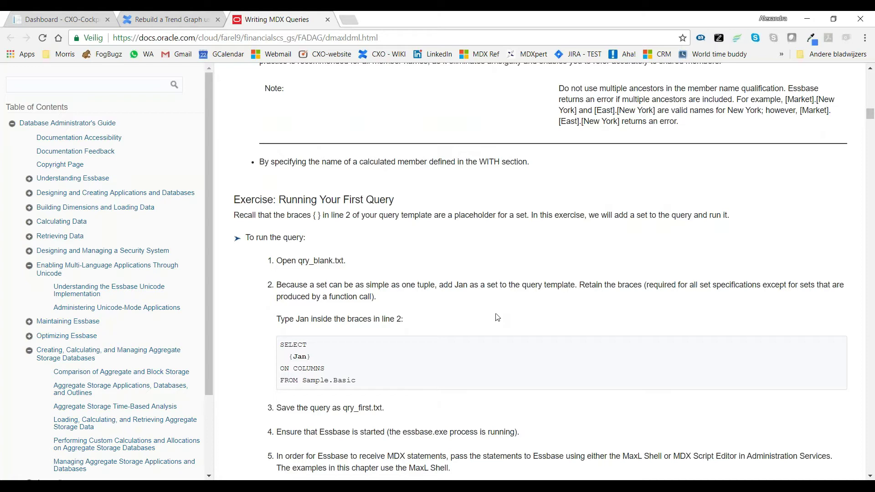
pyautogui.scroll(-3, 505, 309)
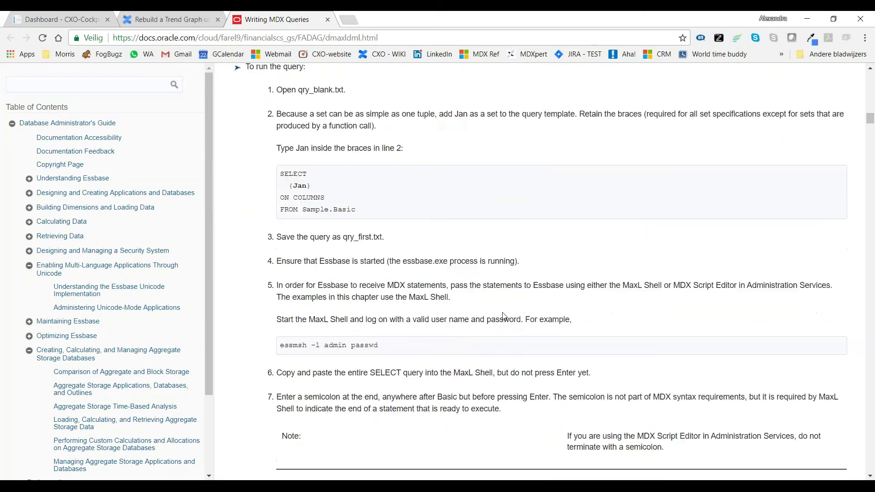
pyautogui.scroll(-1, 506, 314)
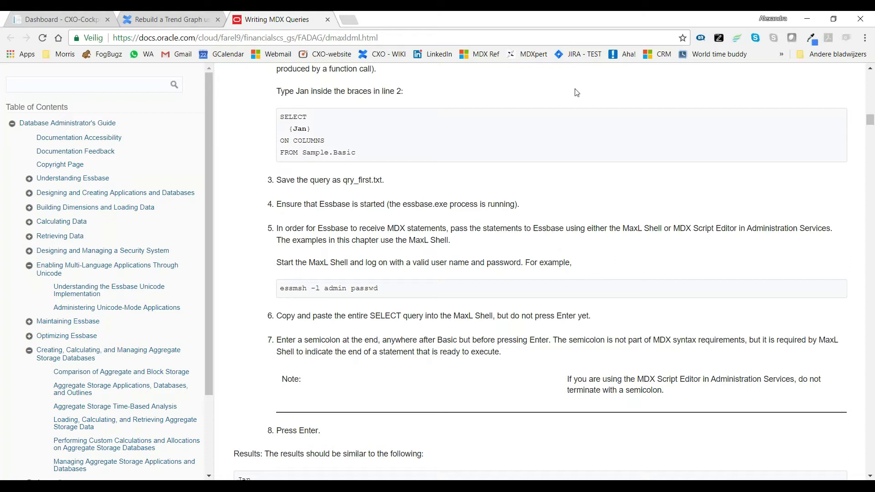
pyautogui.moveTo(580, 487)
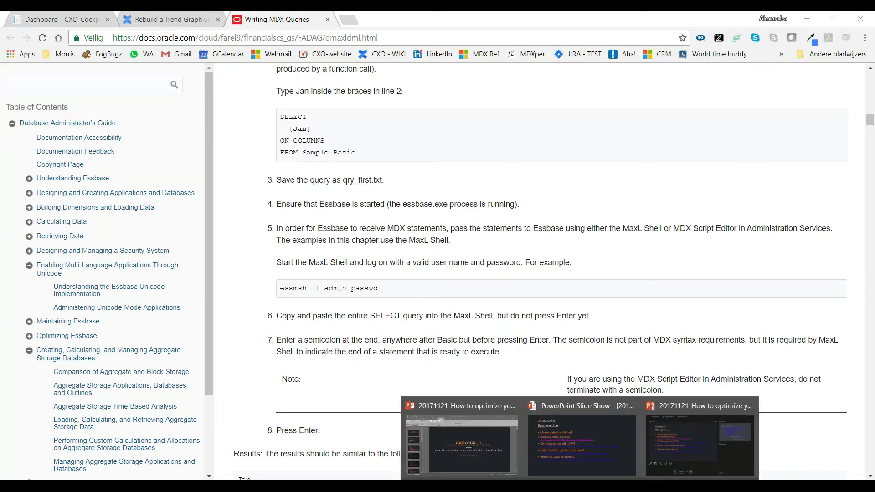
pyautogui.click(587, 457)
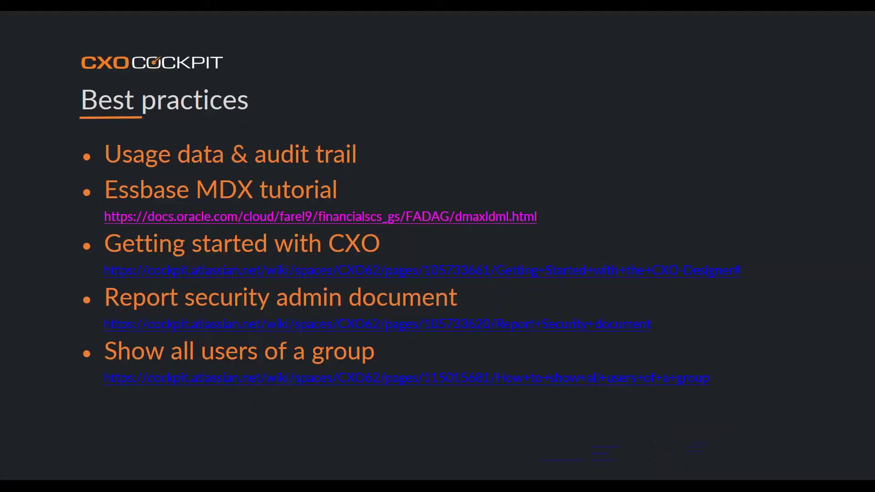
# Open the Getting Started with the CXO-Designer wiki page and preview its attached presentation.
pyautogui.click(271, 273)
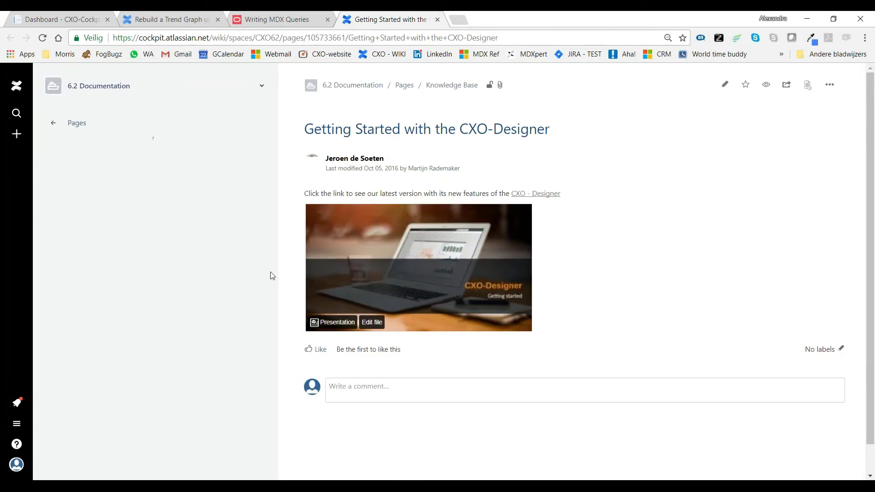
pyautogui.click(454, 263)
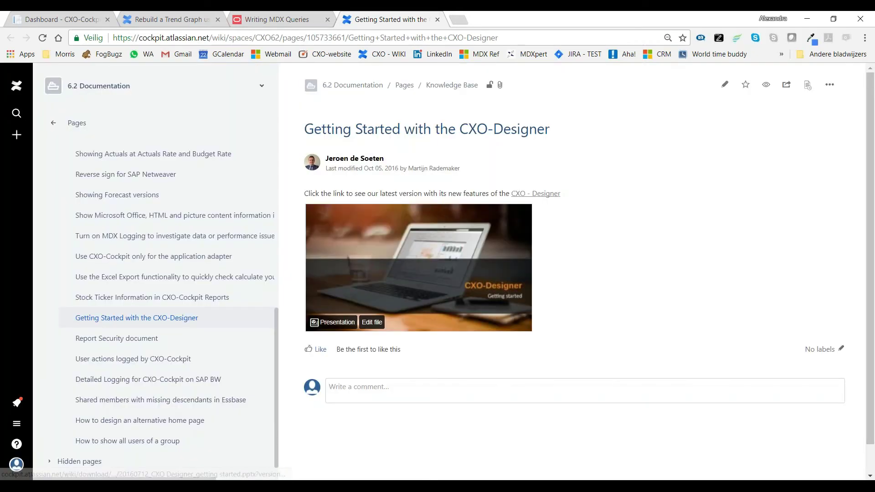
pyautogui.press('Escape')
pyautogui.click(454, 263)
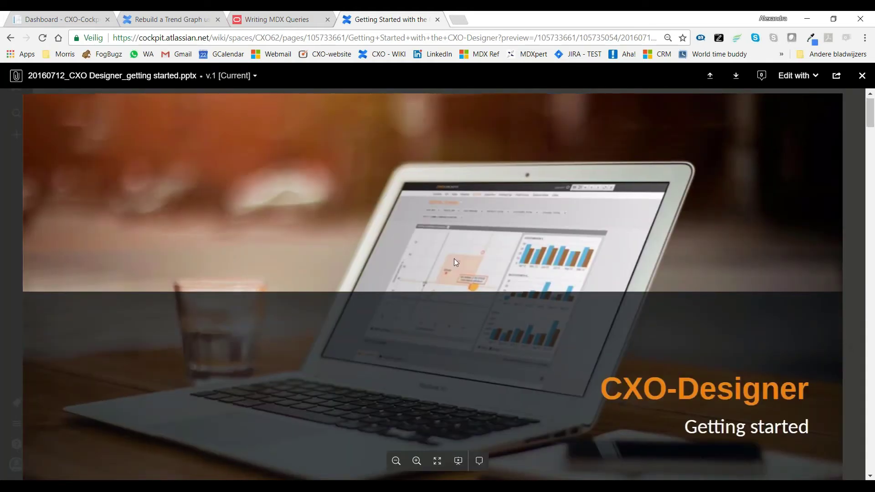
# Page through the presentation to the slide describing the designer's panels.
pyautogui.scroll(-8, 454, 259)
pyautogui.scroll(-8, 453, 271)
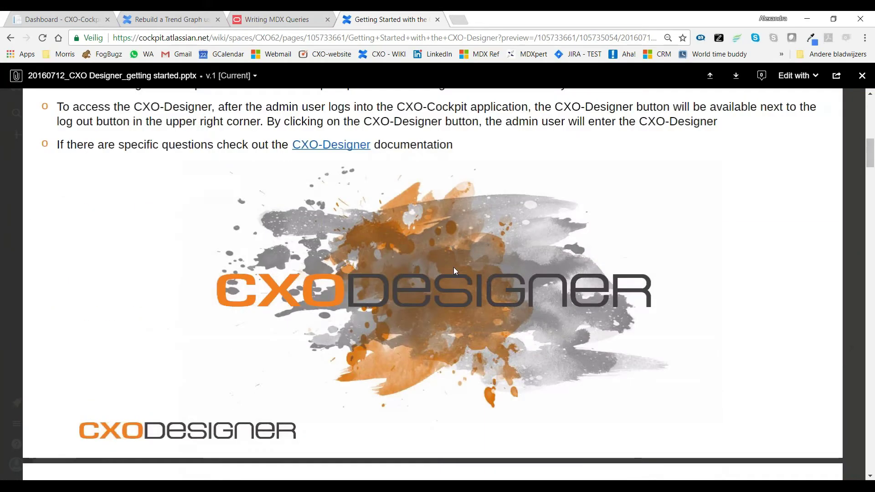
pyautogui.scroll(-3, 453, 272)
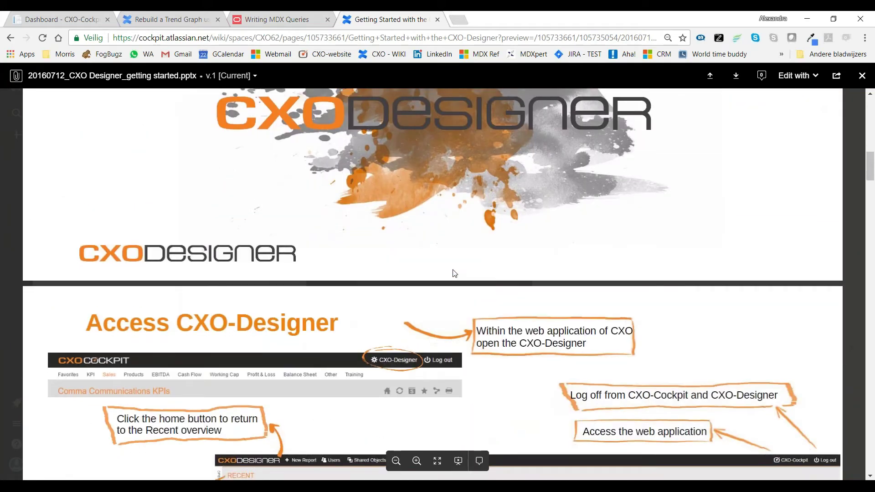
pyautogui.scroll(-3, 452, 270)
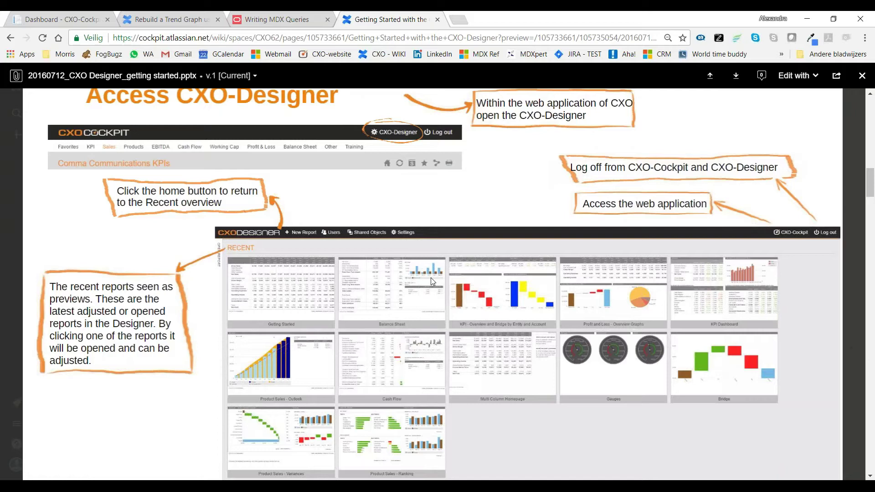
pyautogui.scroll(-5, 431, 277)
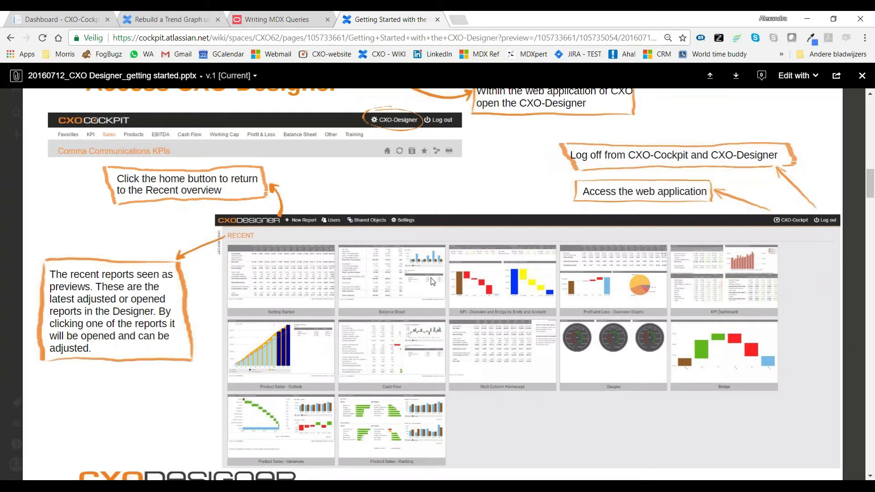
pyautogui.scroll(-1, 433, 292)
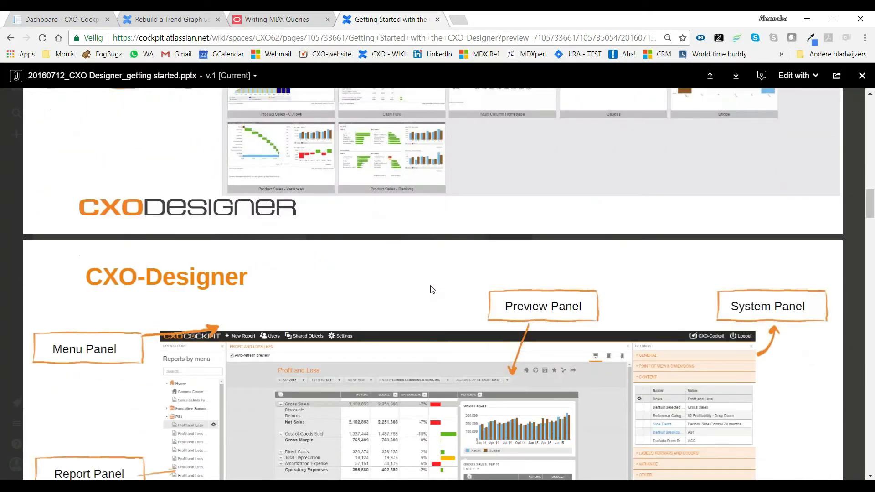
pyautogui.click(579, 487)
# Open the Report Security wiki page and preview its attached 20160712_Report Security Admin_60.docx.
pyautogui.click(596, 454)
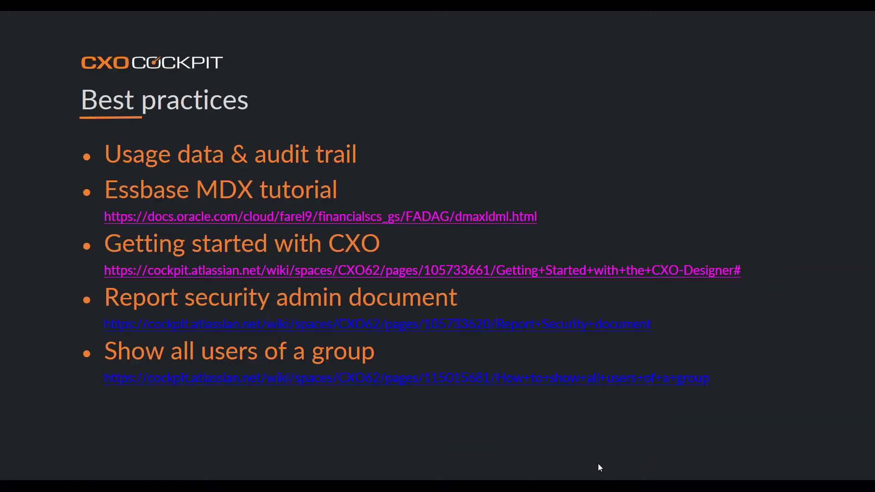
pyautogui.click(506, 325)
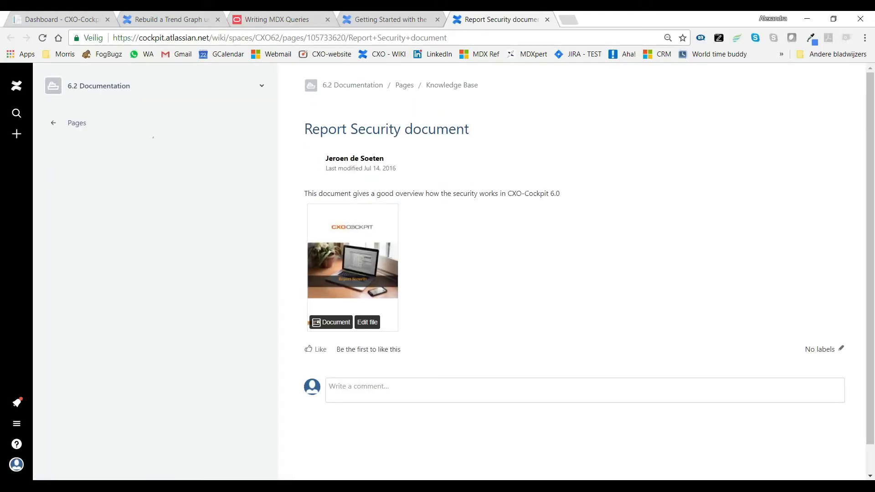
pyautogui.click(392, 279)
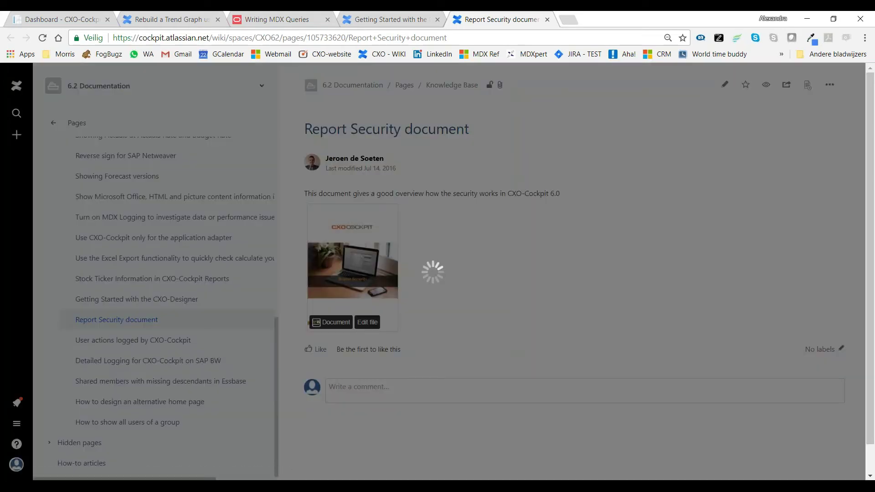
pyautogui.press('Escape')
pyautogui.click(331, 322)
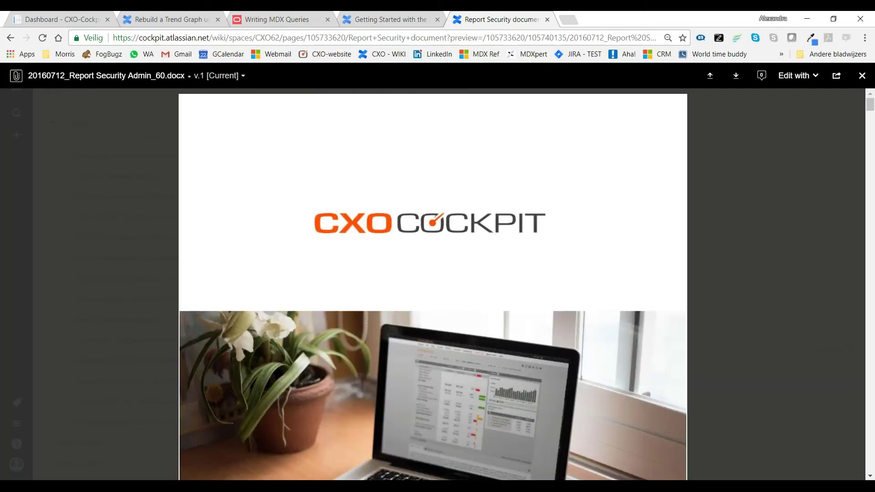
# Scroll the document's Contents list down to section 6.2 Menu Access.
pyautogui.scroll(-10, 364, 277)
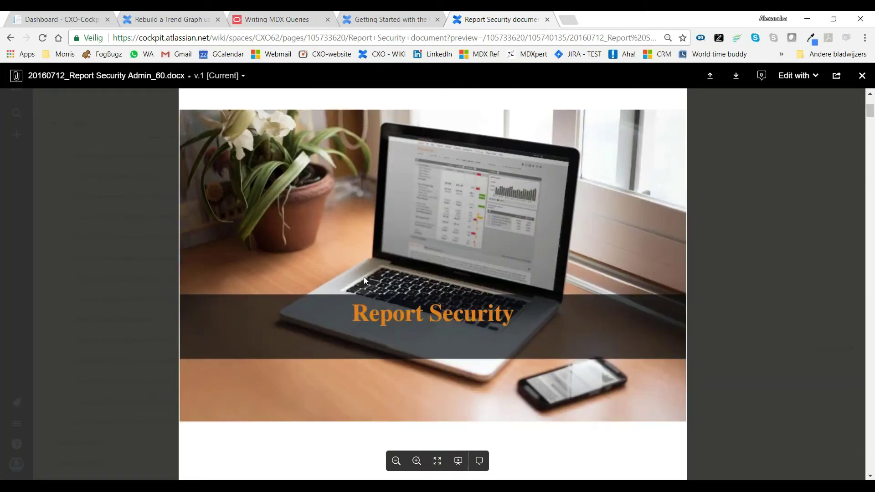
pyautogui.scroll(-5, 372, 294)
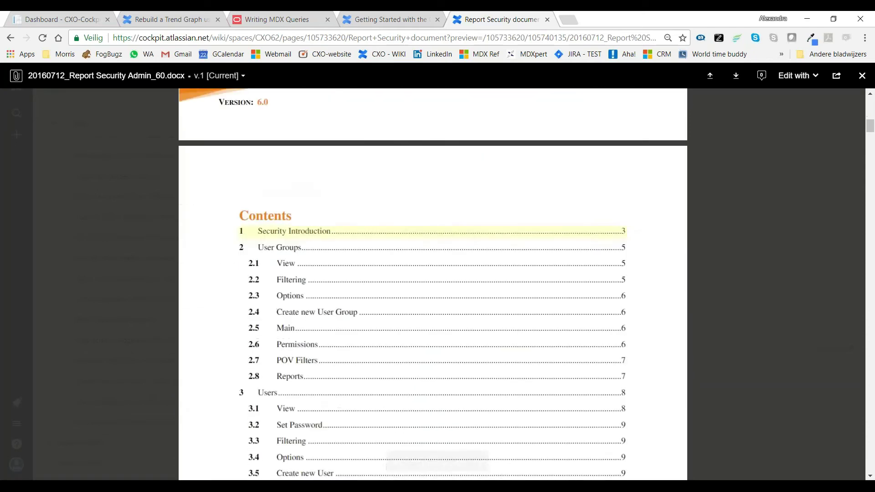
pyautogui.scroll(-3, 373, 298)
pyautogui.scroll(-1, 372, 297)
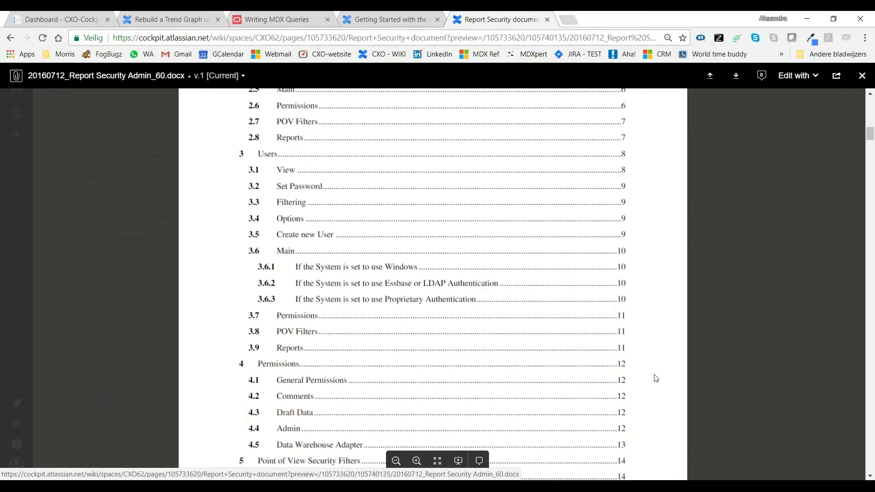
pyautogui.scroll(-1, 656, 377)
pyautogui.scroll(-4, 656, 379)
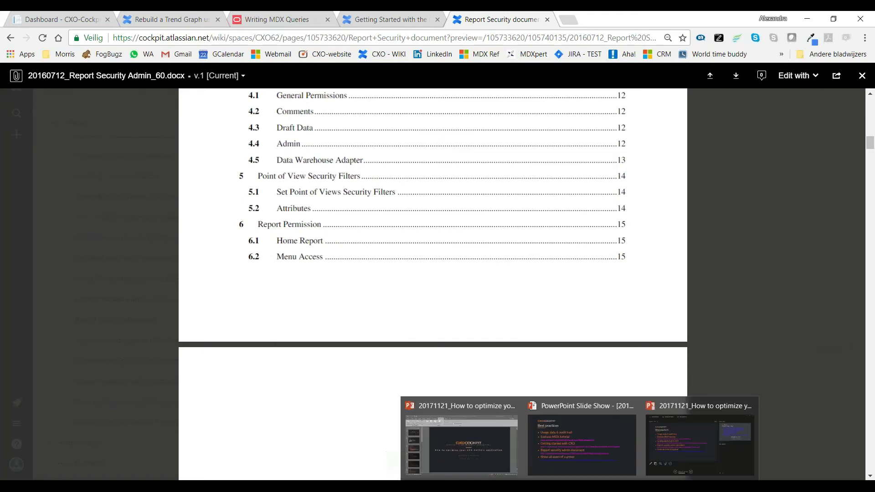
# From the slideshow, open the 'How to show all users of a group' article and scroll to its SQL query.
pyautogui.click(588, 478)
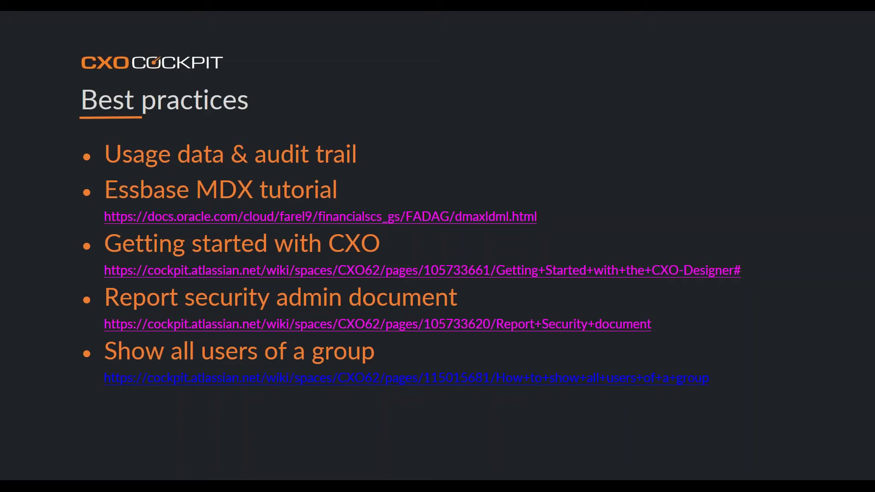
pyautogui.click(511, 380)
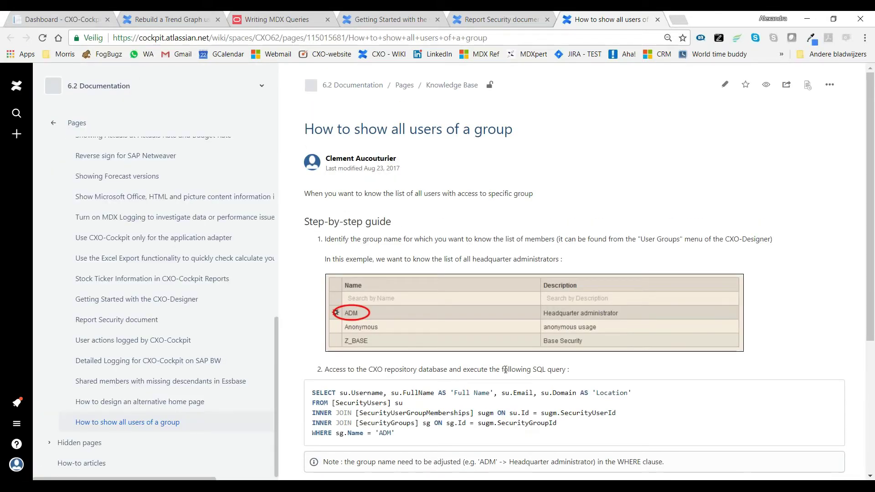
pyautogui.scroll(-1, 505, 369)
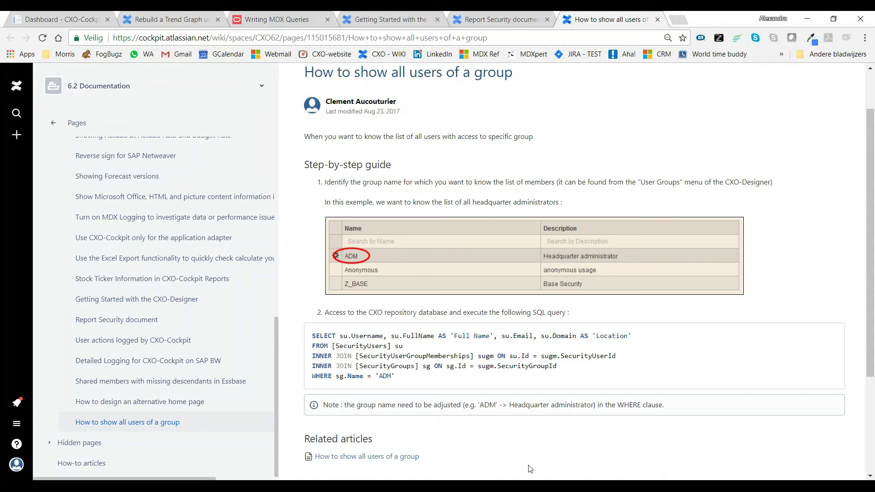
pyautogui.moveTo(580, 487)
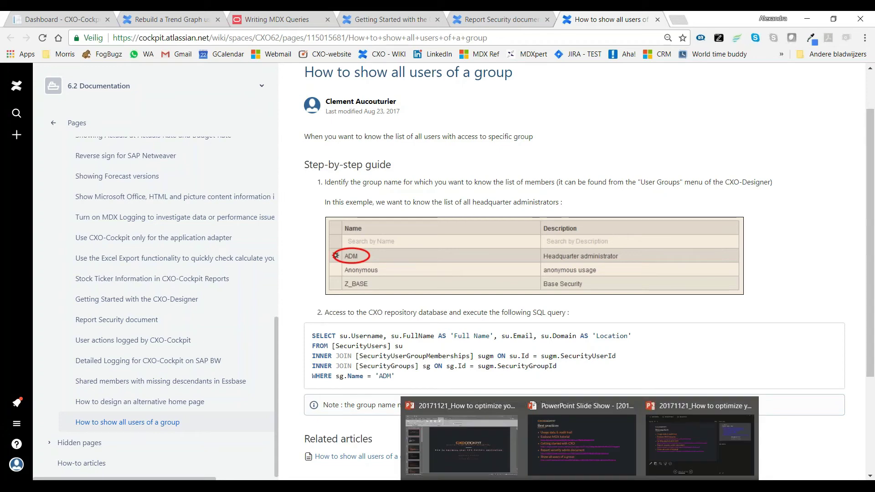
# Bring the PowerPoint slide show back and advance to the 'DO NOT FORGET LINKS' slide.
pyautogui.click(616, 439)
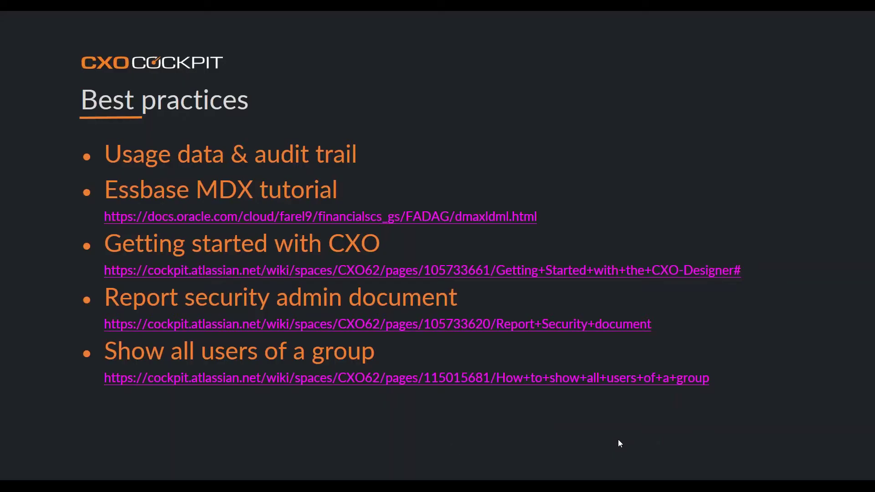
pyautogui.press('Right')
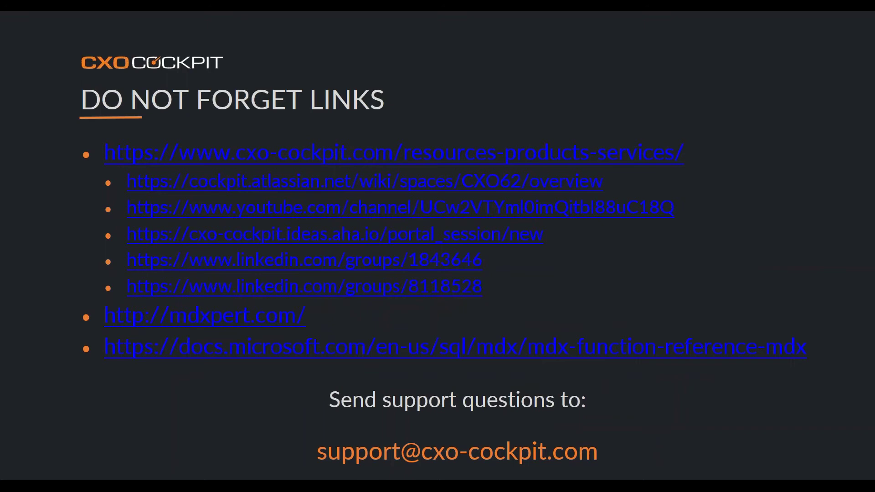
# Open the cxo-cockpit.com Products & Services Resources Portal from the slide, then return to the links slide.
pyautogui.click(611, 163)
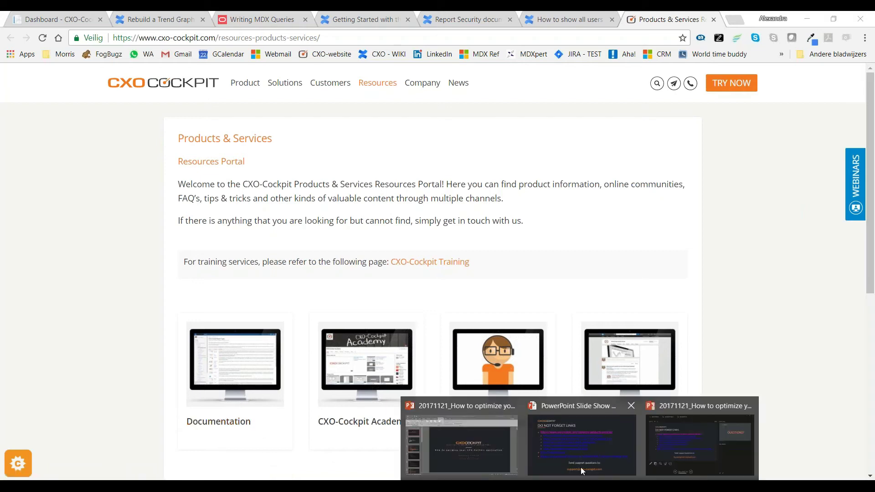
pyautogui.click(580, 467)
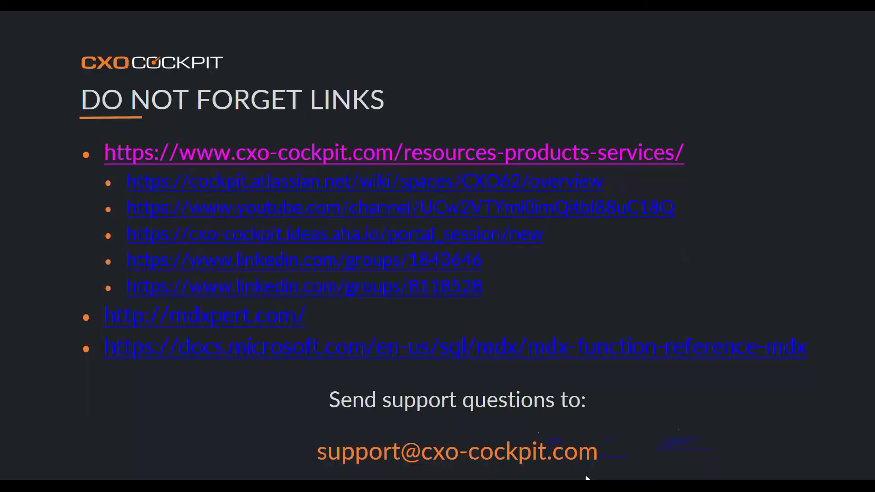
# Open the mdxpert.com site and the Microsoft Docs MDX Function Reference from the links slide.
pyautogui.click(214, 329)
pyautogui.click(232, 328)
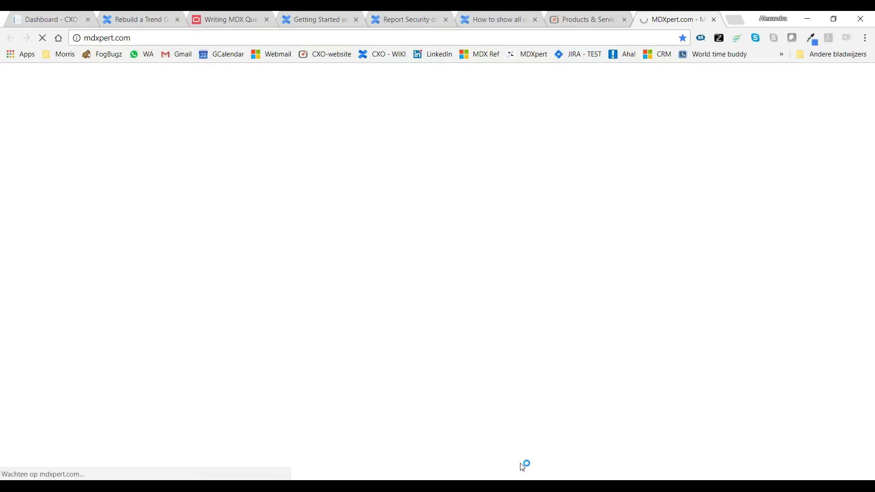
pyautogui.click(599, 449)
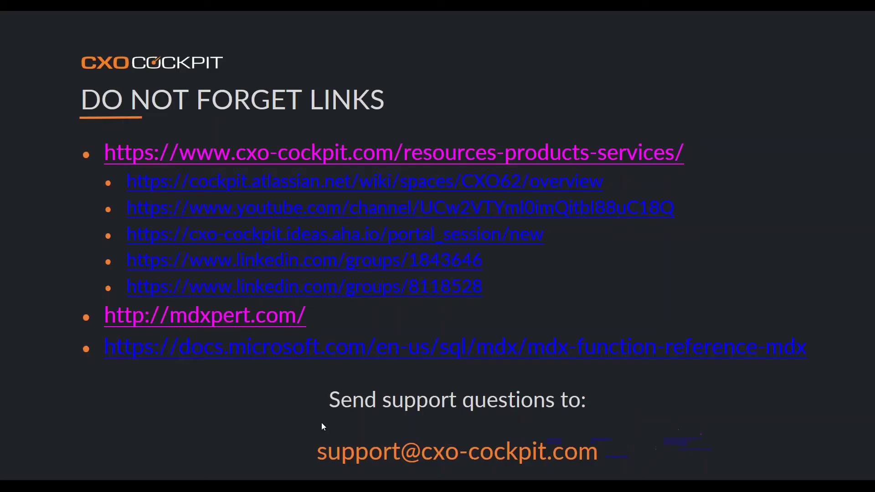
pyautogui.click(294, 355)
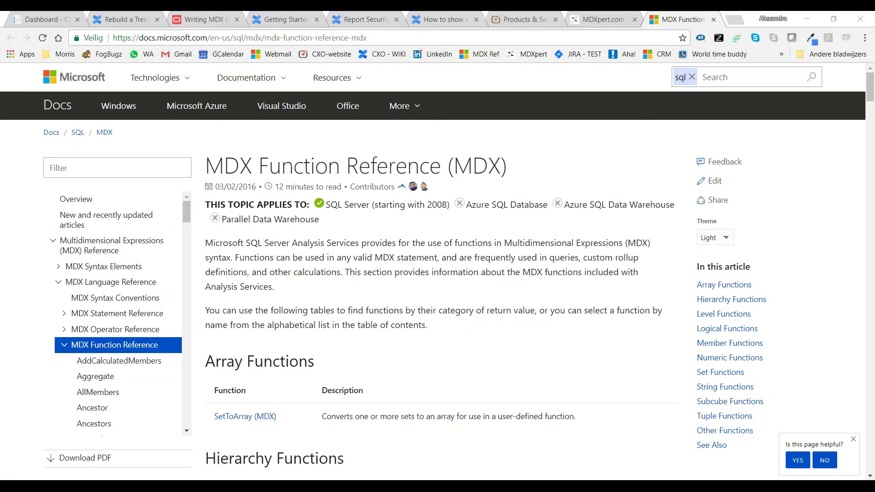
# Cancel Export Usage Data, then open Home > Comma Communications Inc. - KPIs in the Cockpit viewer.
pyautogui.click(41, 19)
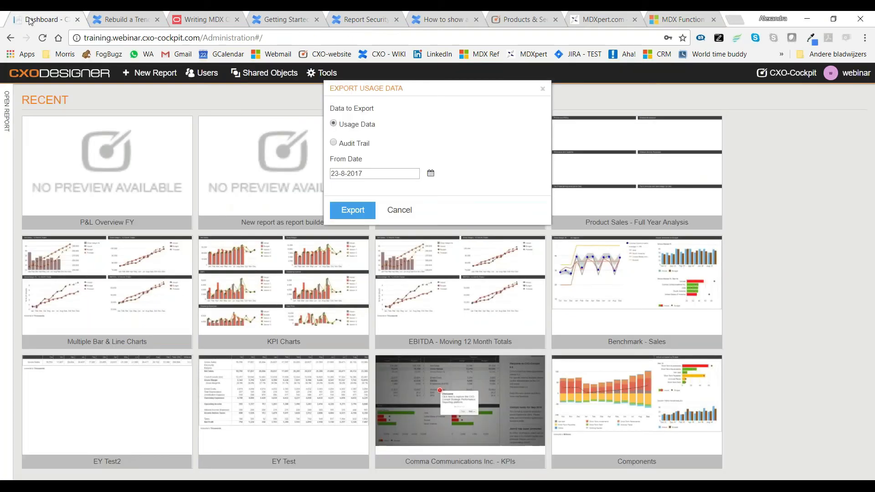
pyautogui.click(400, 210)
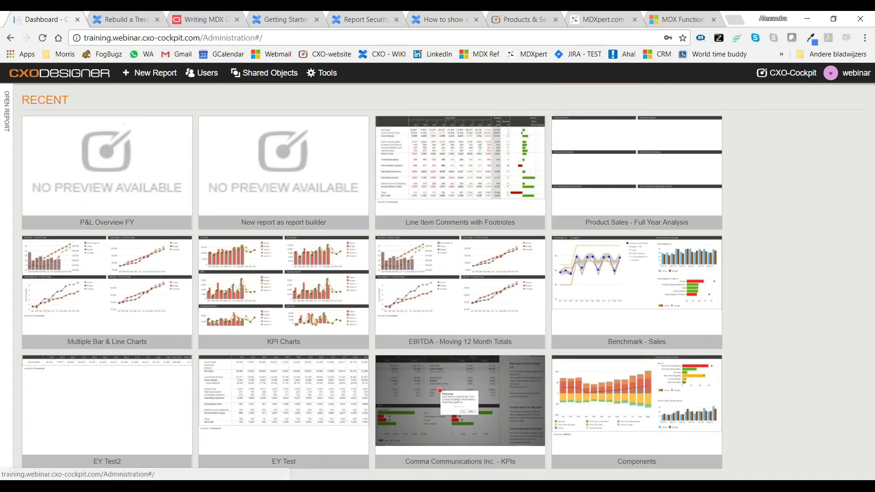
pyautogui.click(7, 111)
pyautogui.click(38, 160)
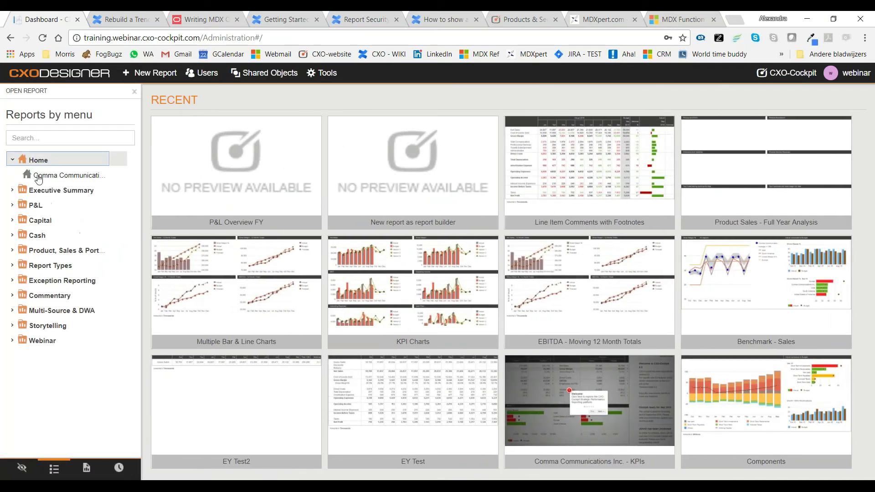
pyautogui.click(39, 175)
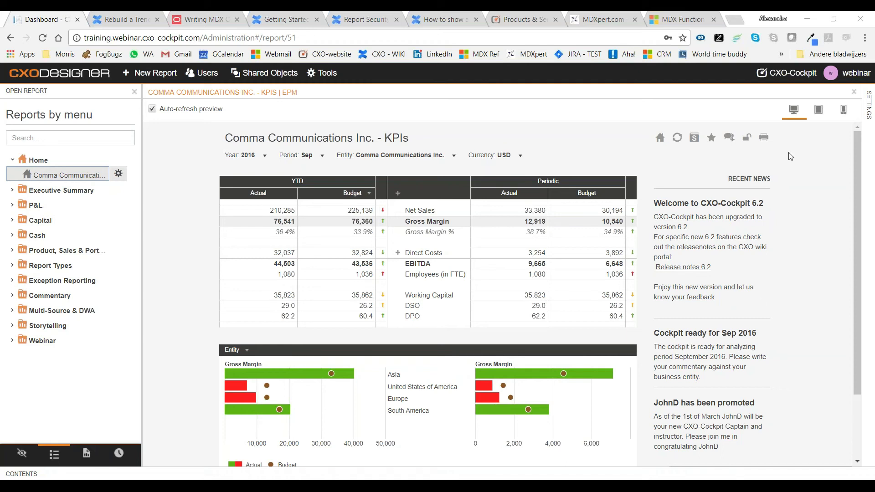
pyautogui.click(588, 374)
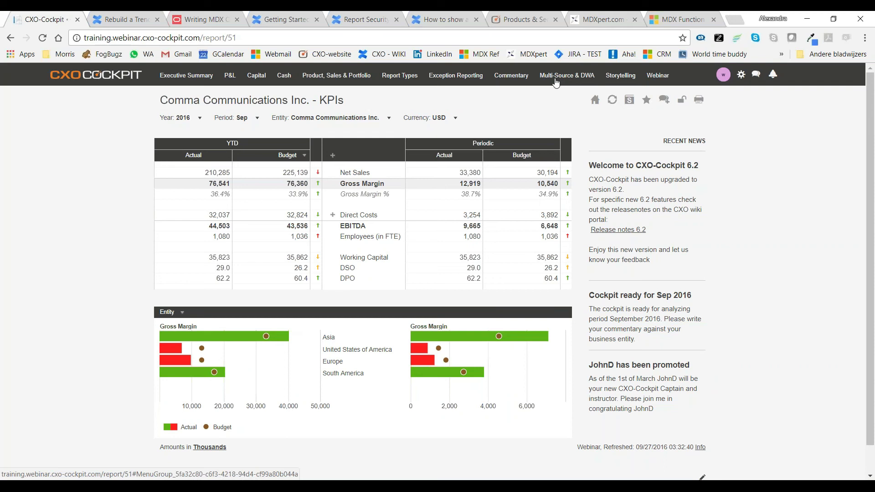
# From Multi-Source & DWA, view Sales Input, then the Profit and Loss with CRM Sales Details report.
pyautogui.click(555, 82)
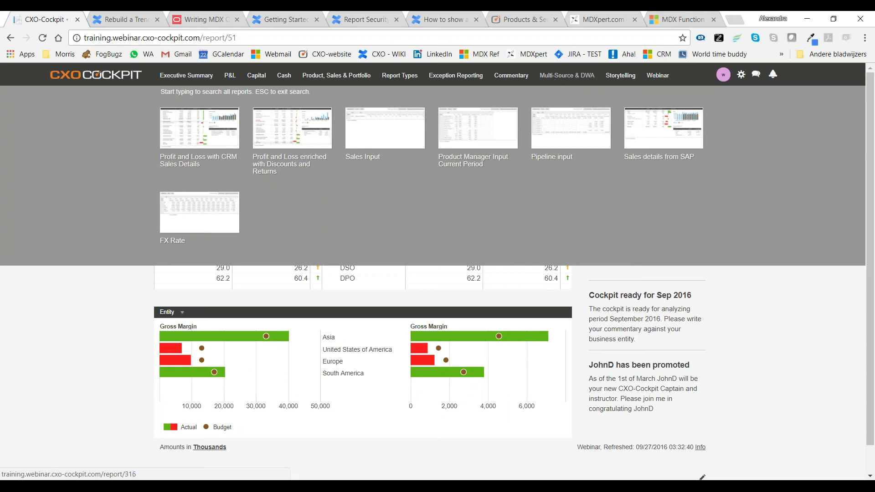
pyautogui.click(373, 149)
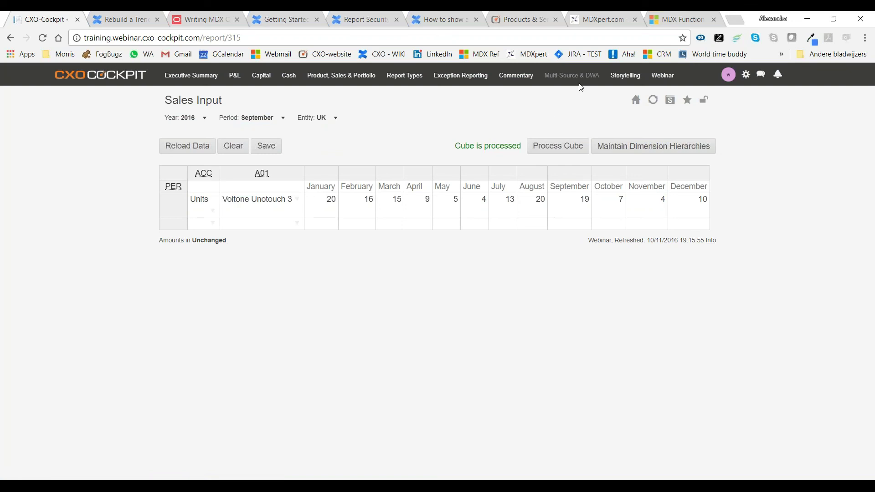
pyautogui.moveTo(587, 79)
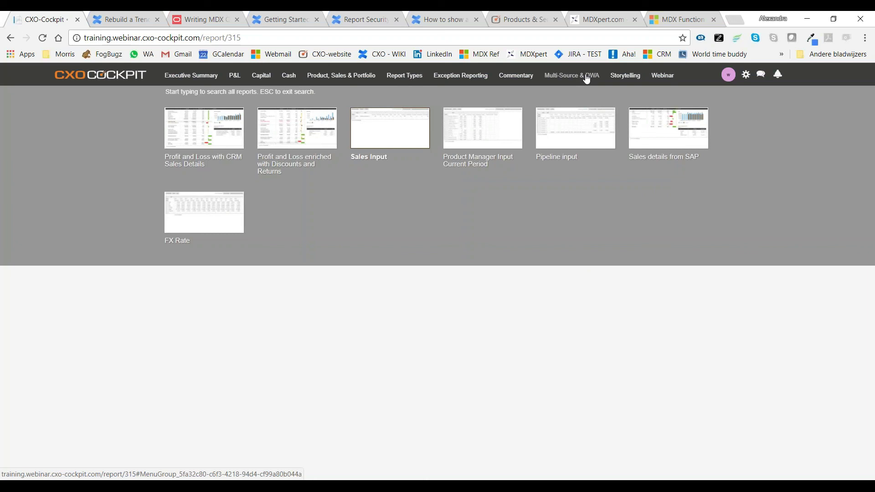
pyautogui.click(222, 145)
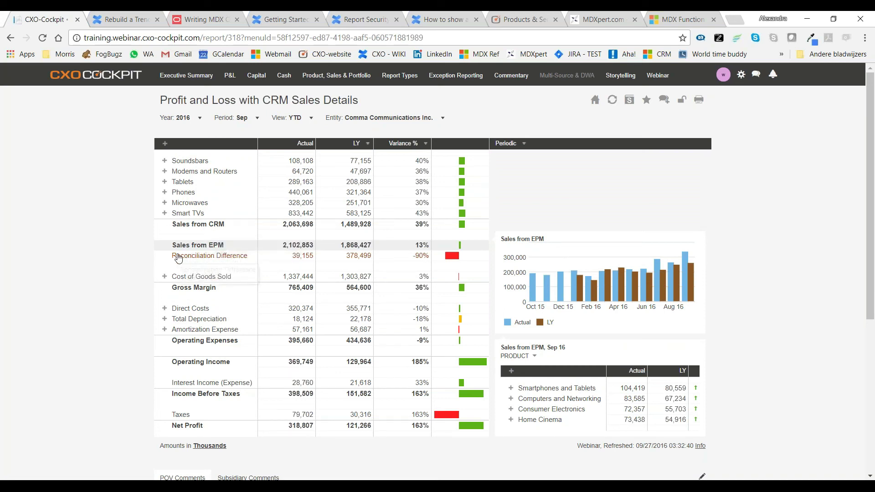
pyautogui.moveTo(300, 261)
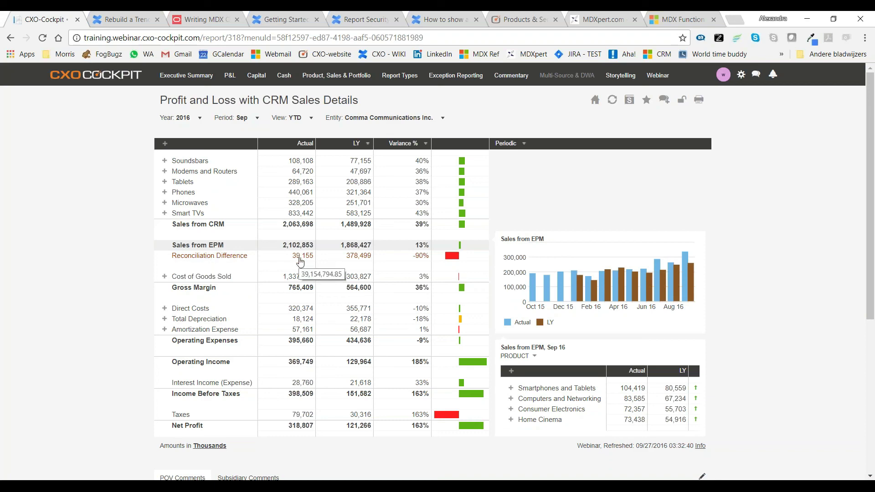